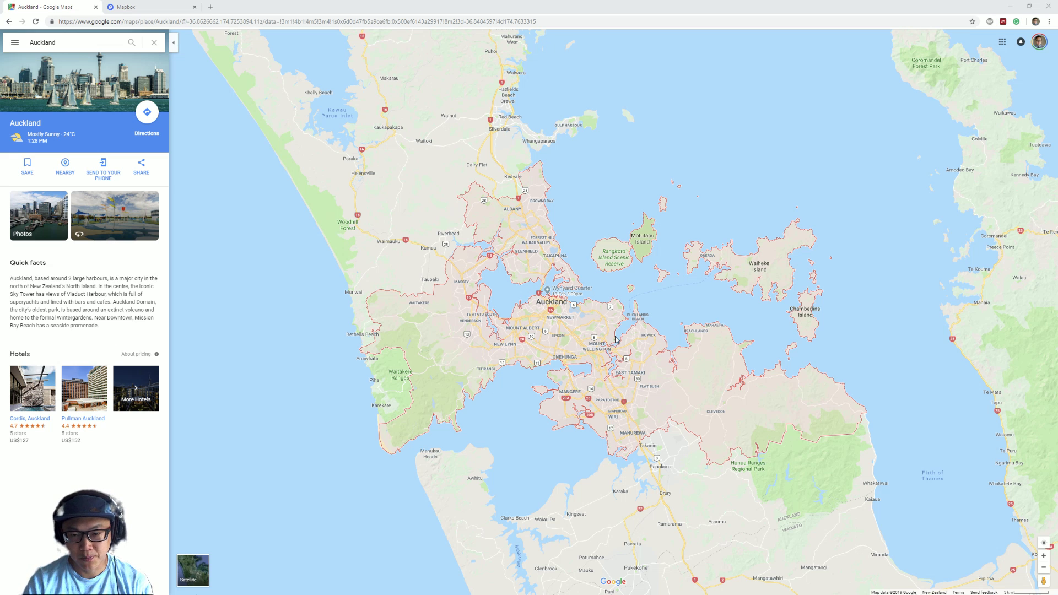
pyautogui.scroll(1, 616, 339)
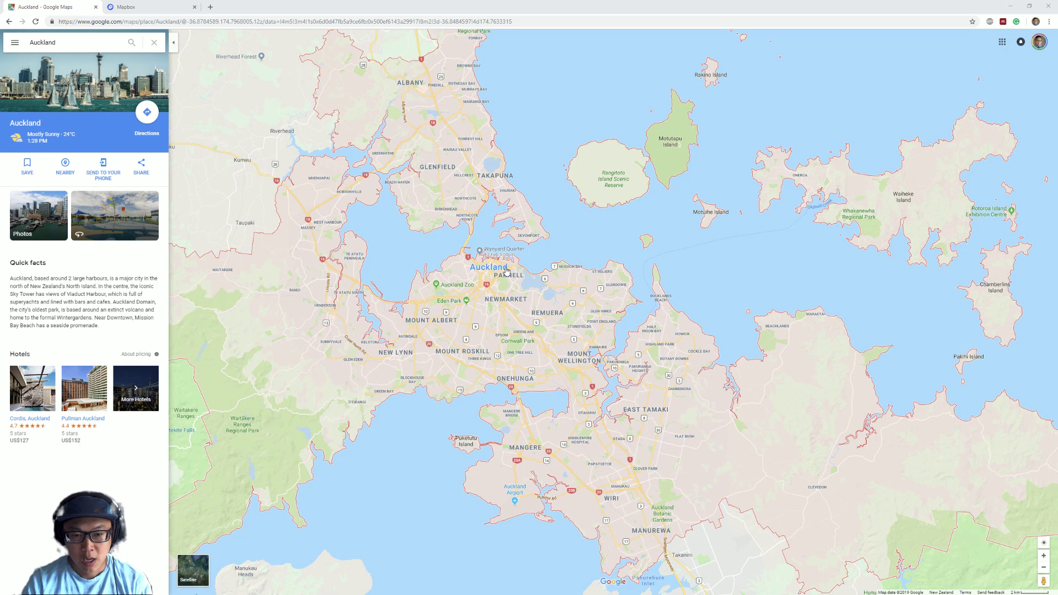
pyautogui.scroll(1, 518, 269)
pyautogui.scroll(1, 519, 289)
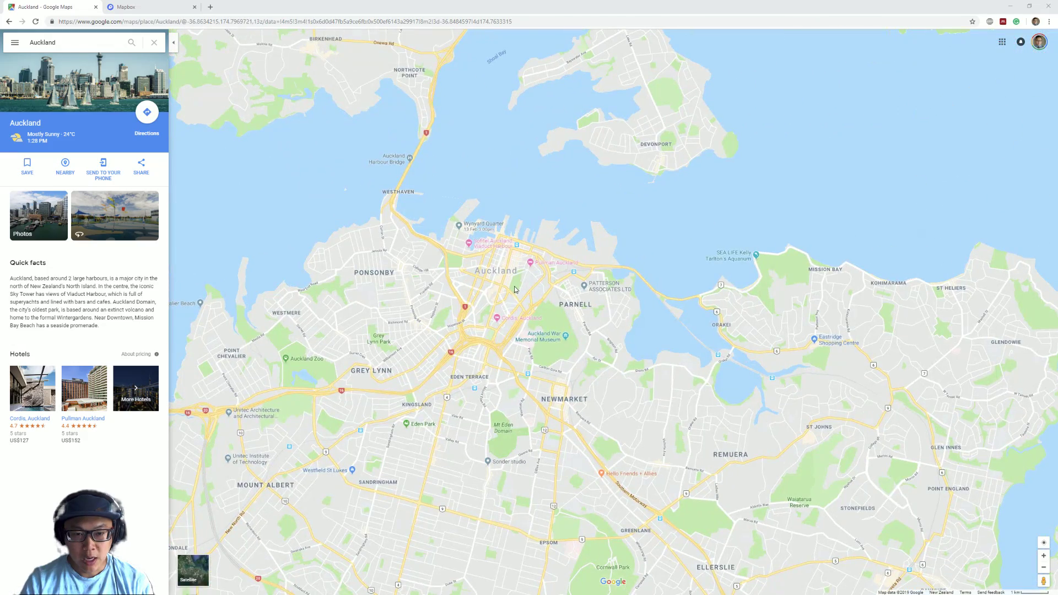
pyautogui.scroll(1, 518, 289)
pyautogui.scroll(1, 519, 289)
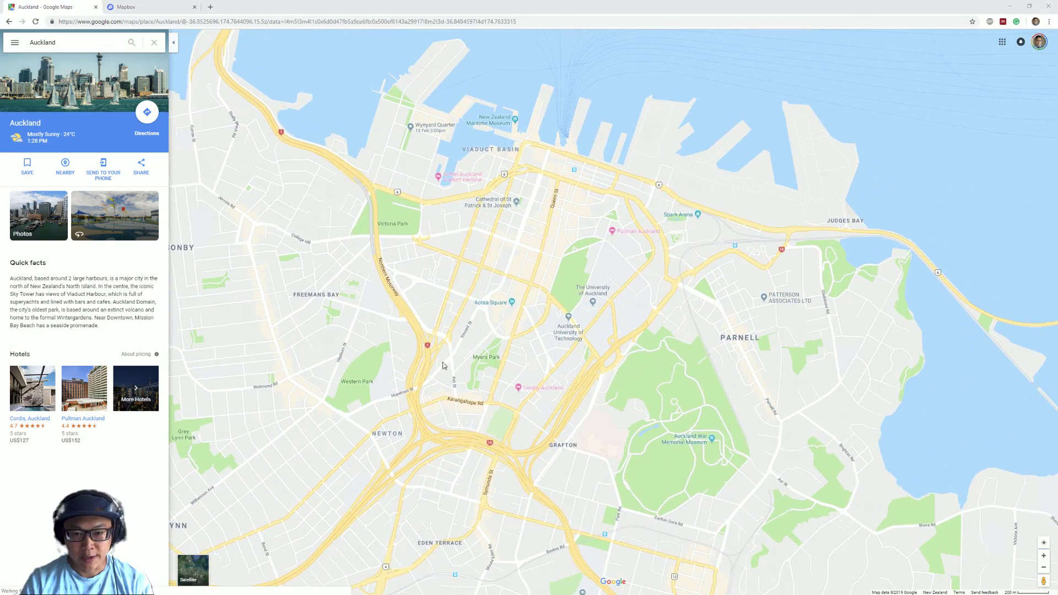
pyautogui.scroll(1, 523, 268)
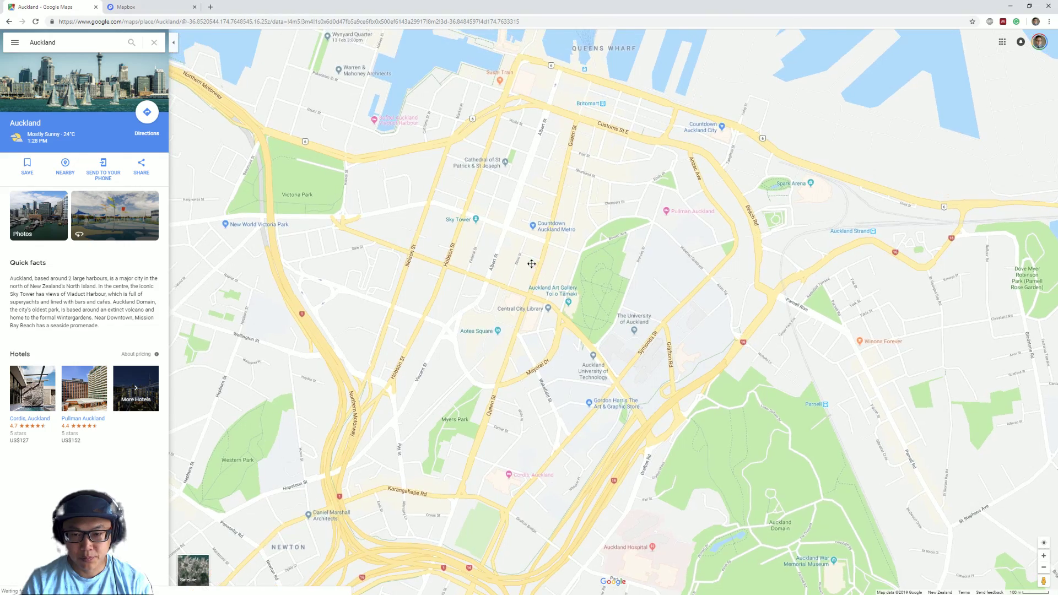
pyautogui.scroll(1, 523, 269)
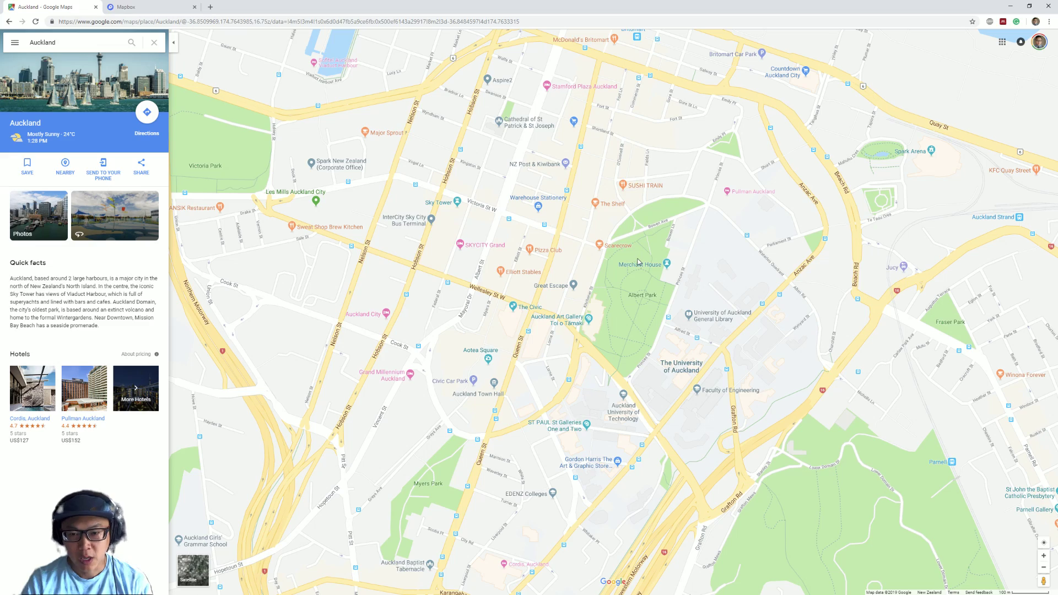
pyautogui.scroll(2, 581, 226)
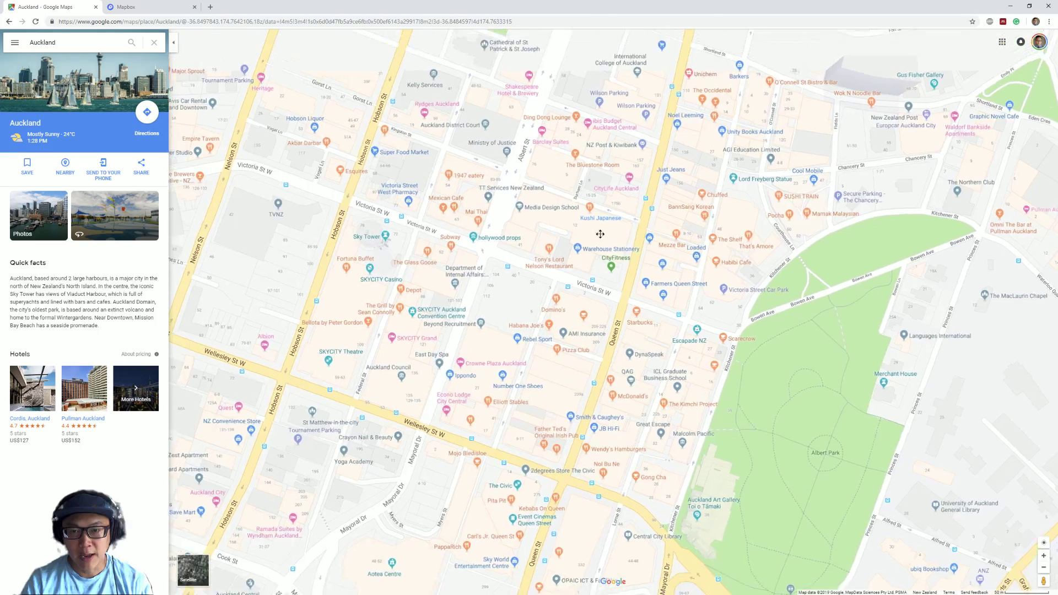
# Pan the map north to frame Auckland's CBD, including Customs Street and Fort Street.
pyautogui.moveTo(577, 161); pyautogui.dragTo(588, 252)
pyautogui.moveTo(637, 142); pyautogui.dragTo(645, 230)
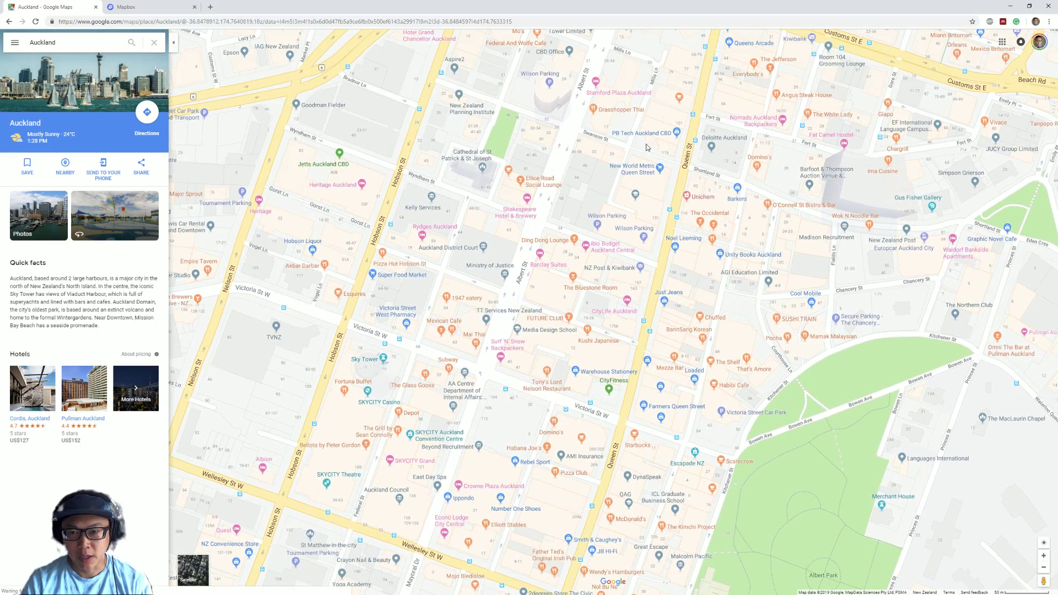
pyautogui.scroll(2, 663, 189)
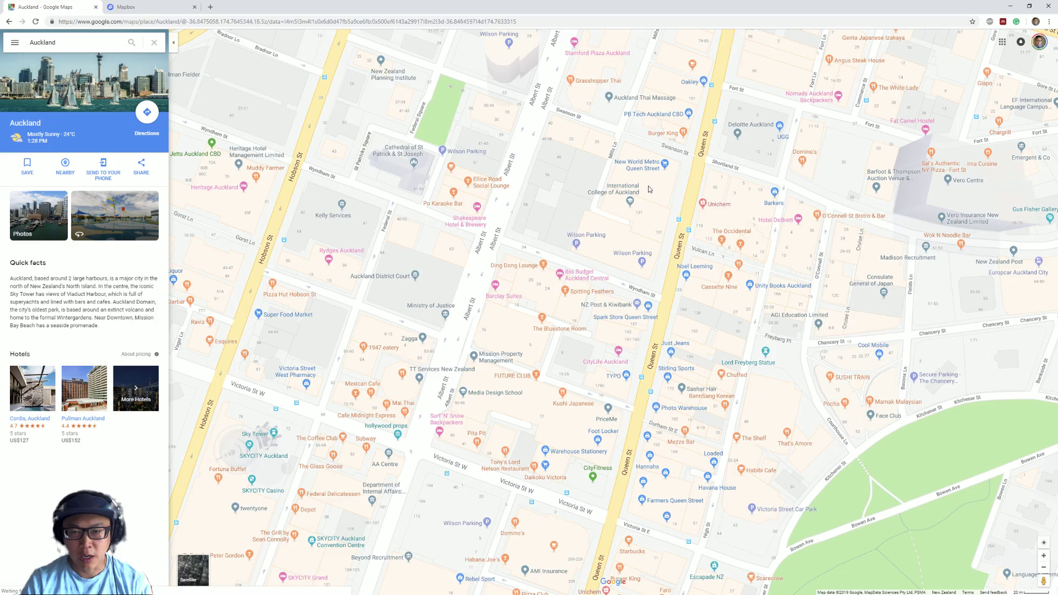
pyautogui.moveTo(651, 192); pyautogui.dragTo(678, 312)
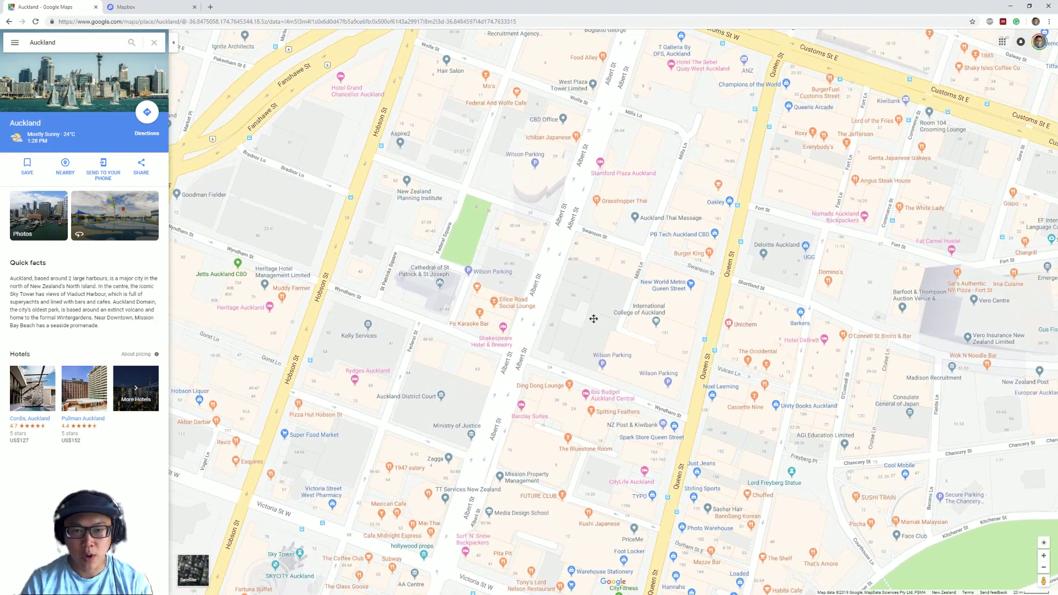
pyautogui.moveTo(731, 291); pyautogui.dragTo(703, 320)
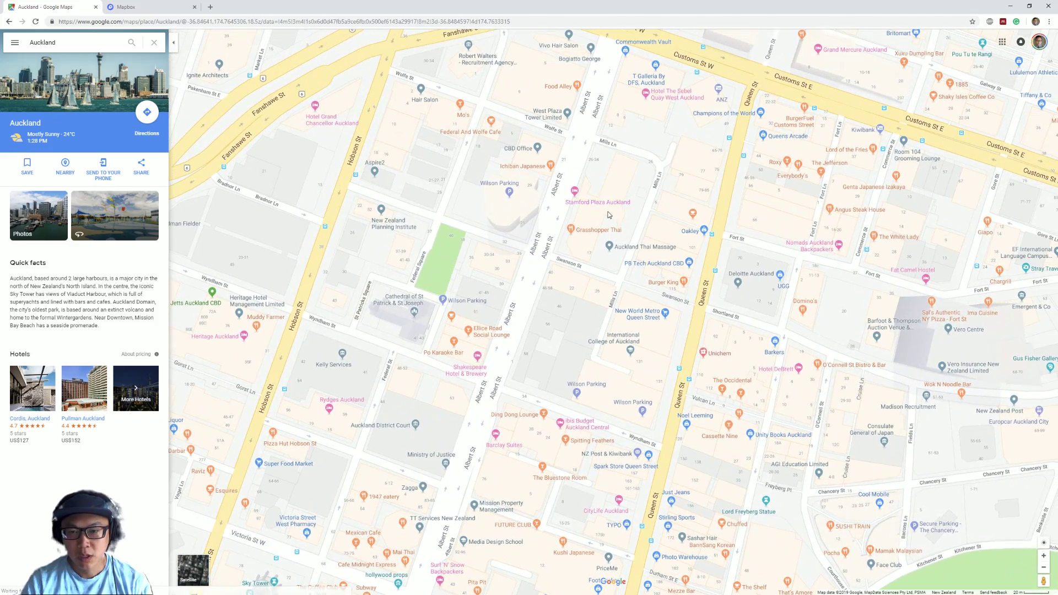
pyautogui.moveTo(600, 168); pyautogui.dragTo(611, 222)
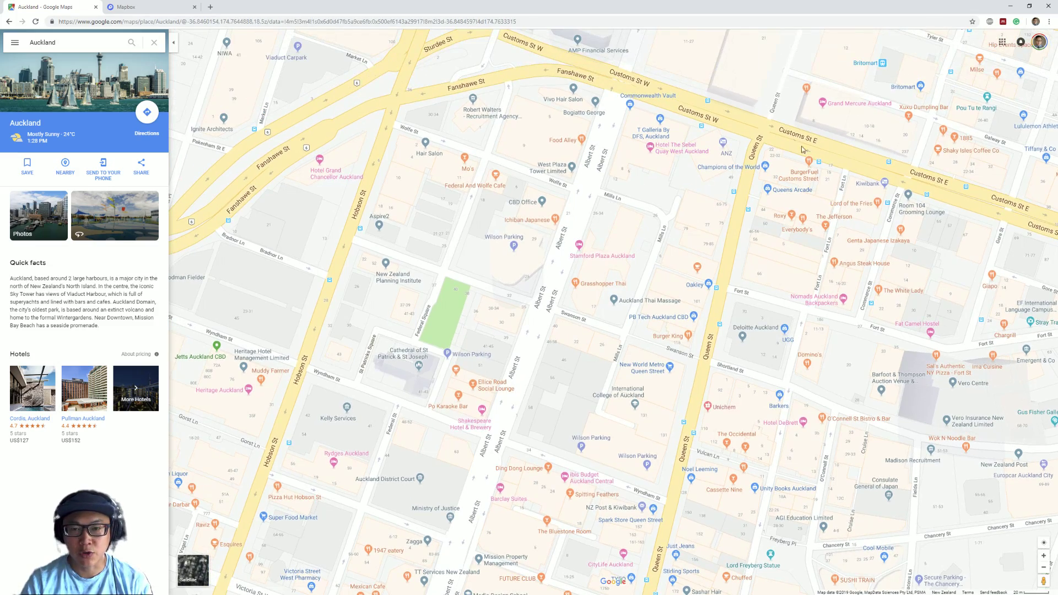
pyautogui.scroll(2, 606, 302)
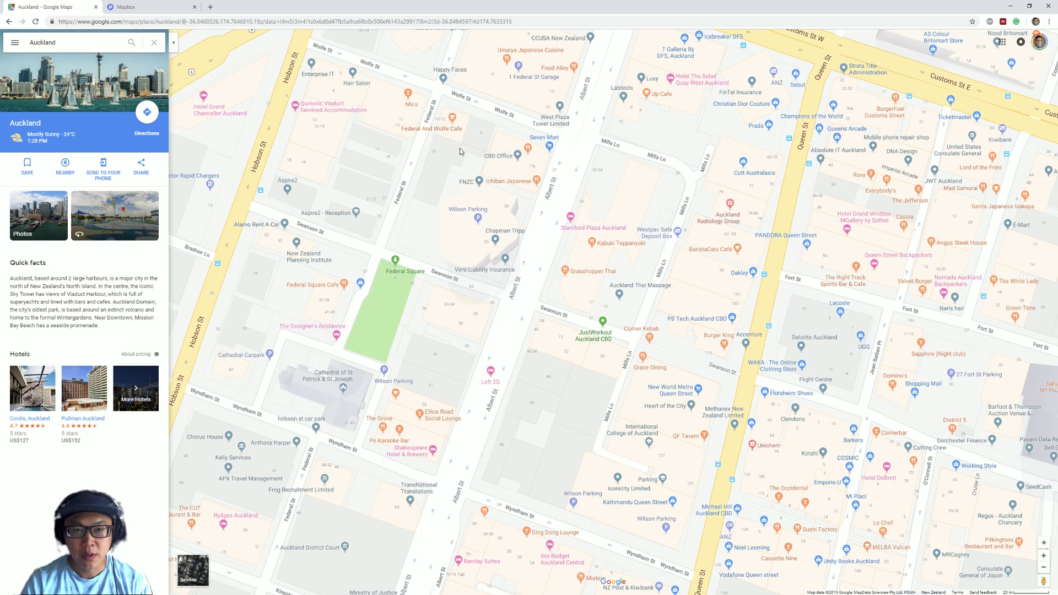
pyautogui.click(15, 44)
# Switch Google Maps to satellite imagery with labels hidden, then go to the Mapbox tab.
pyautogui.click(47, 86)
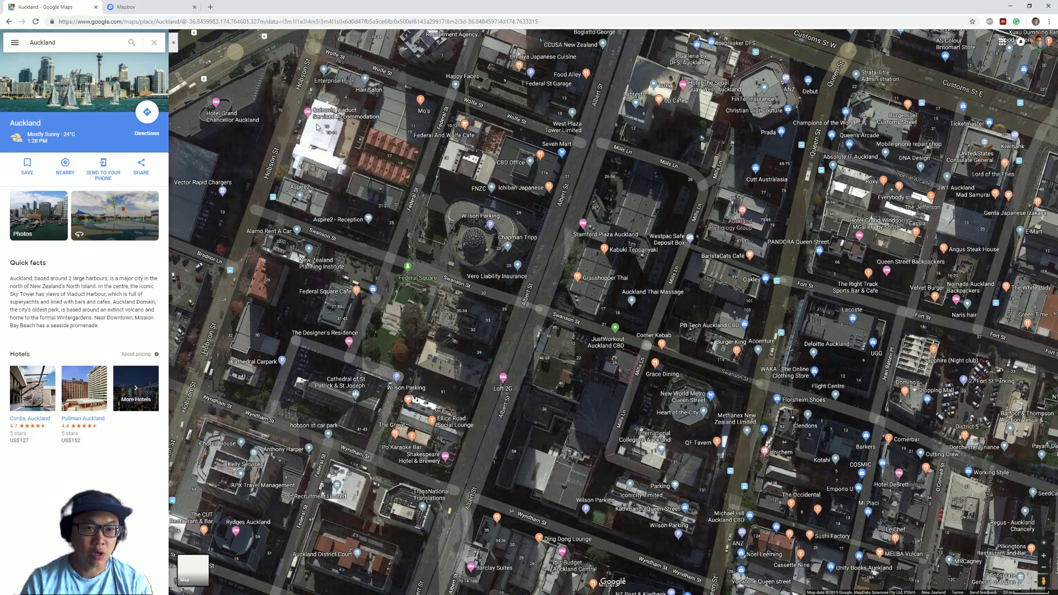
pyautogui.click(14, 43)
pyautogui.click(48, 100)
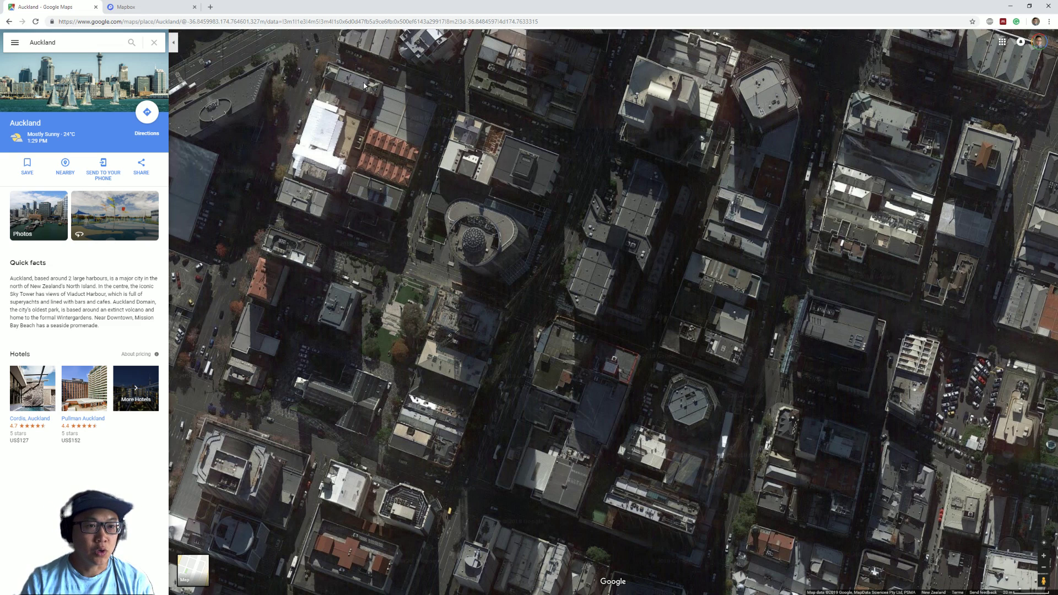
pyautogui.click(130, 7)
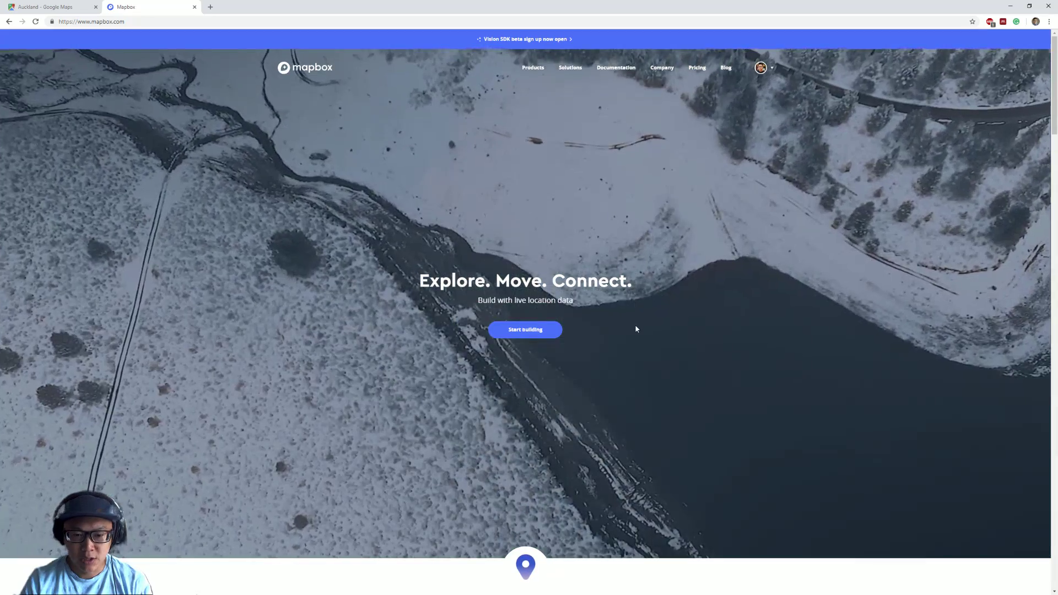
pyautogui.scroll(-2, 636, 329)
pyautogui.scroll(-2, 625, 337)
pyautogui.scroll(-1, 626, 337)
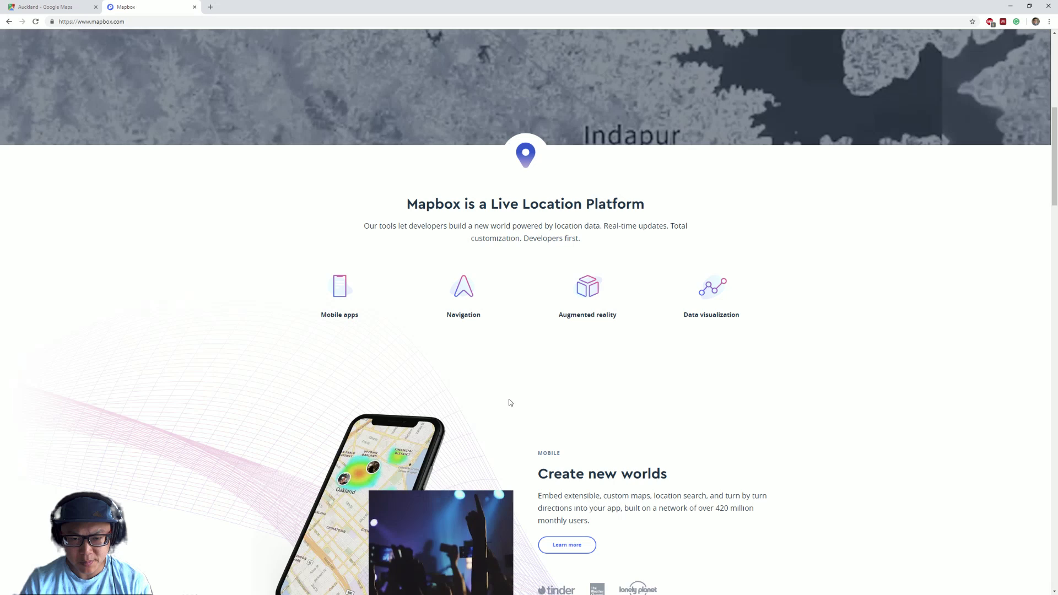
pyautogui.scroll(-3, 557, 250)
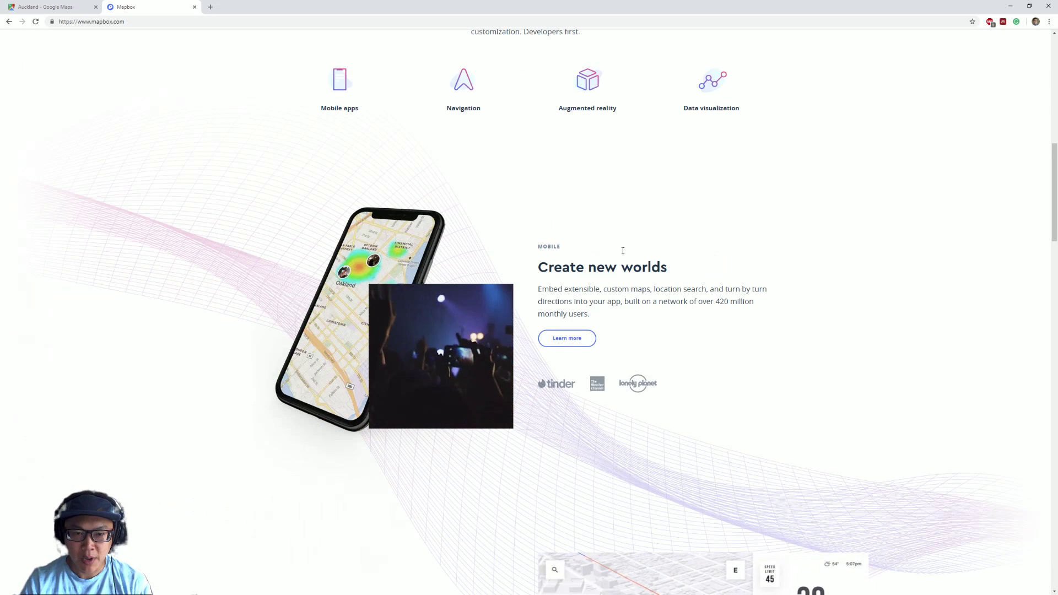
pyautogui.scroll(2, 728, 306)
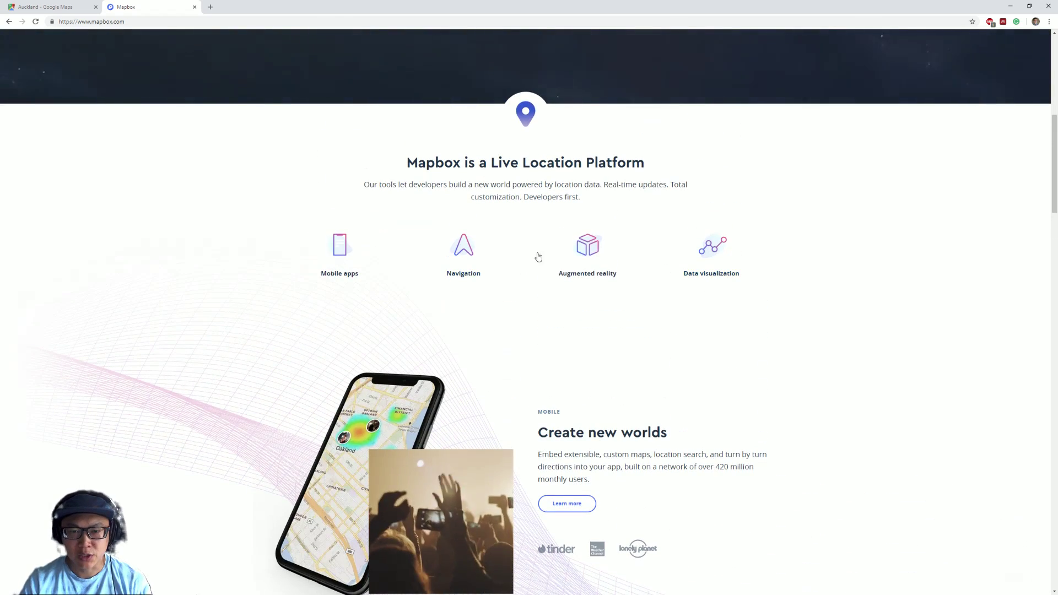
pyautogui.scroll(1, 614, 240)
pyautogui.scroll(4, 571, 198)
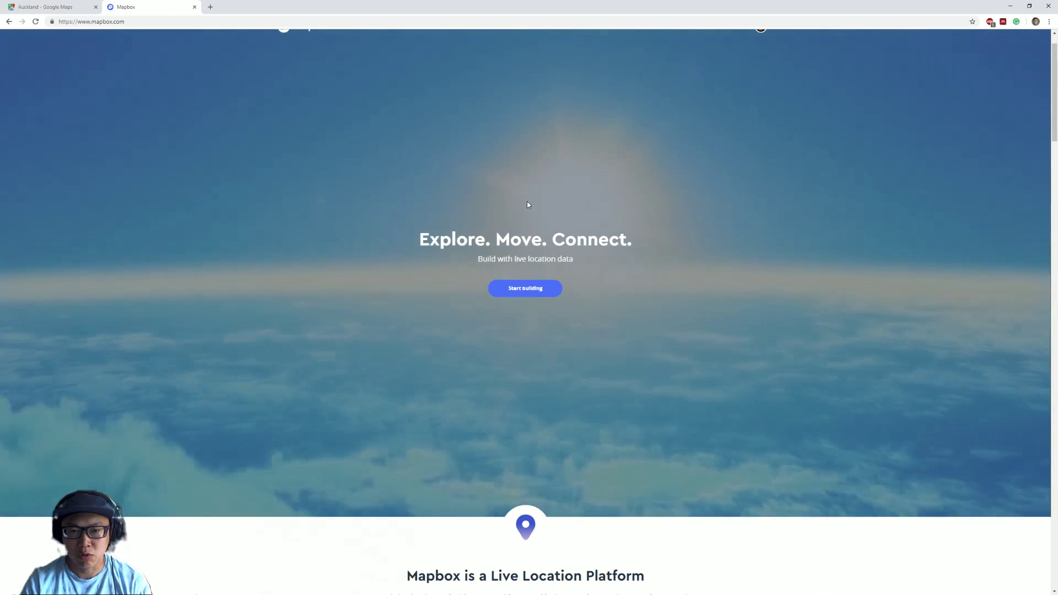
pyautogui.scroll(1, 527, 201)
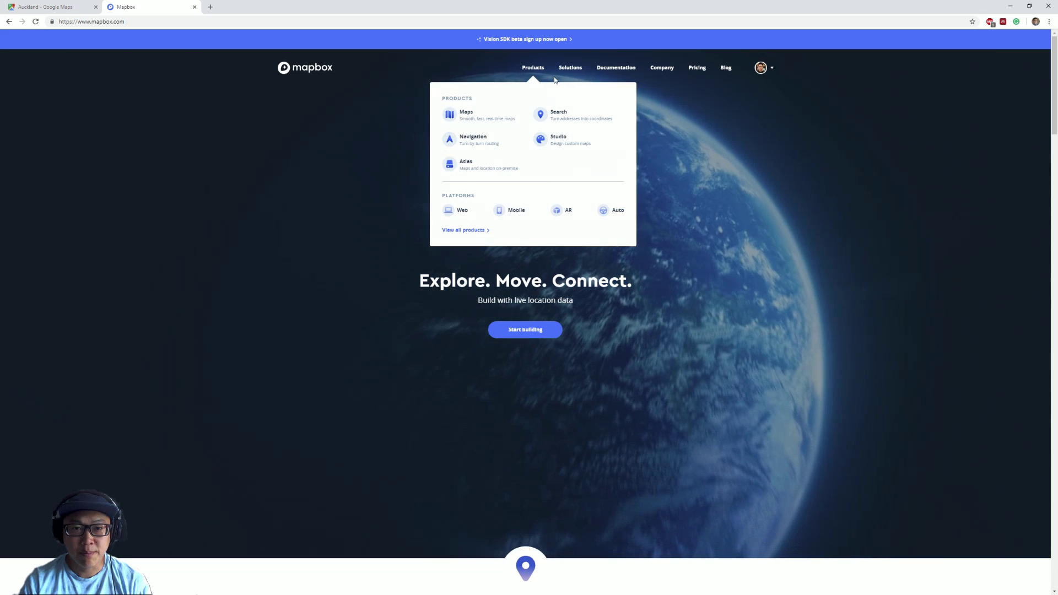
pyautogui.moveTo(532, 68)
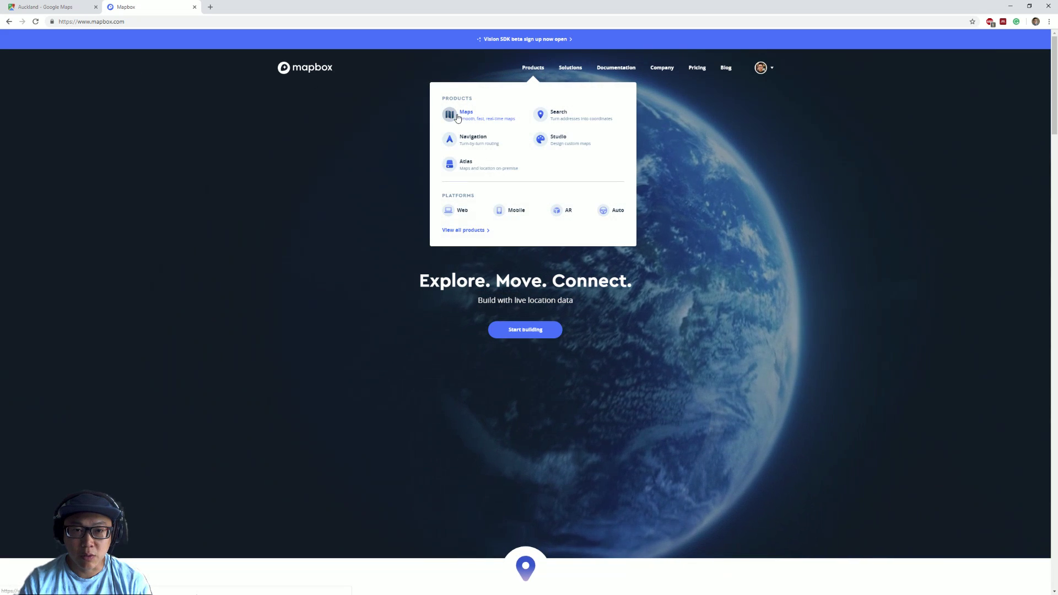
# Bring up link options for Maps in the Mapbox Products menu.
pyautogui.rightClick(464, 116)
# Open Mapbox Maps in a new tab, then its Satellite and Light/Dark pages in new tabs.
pyautogui.click(488, 121)
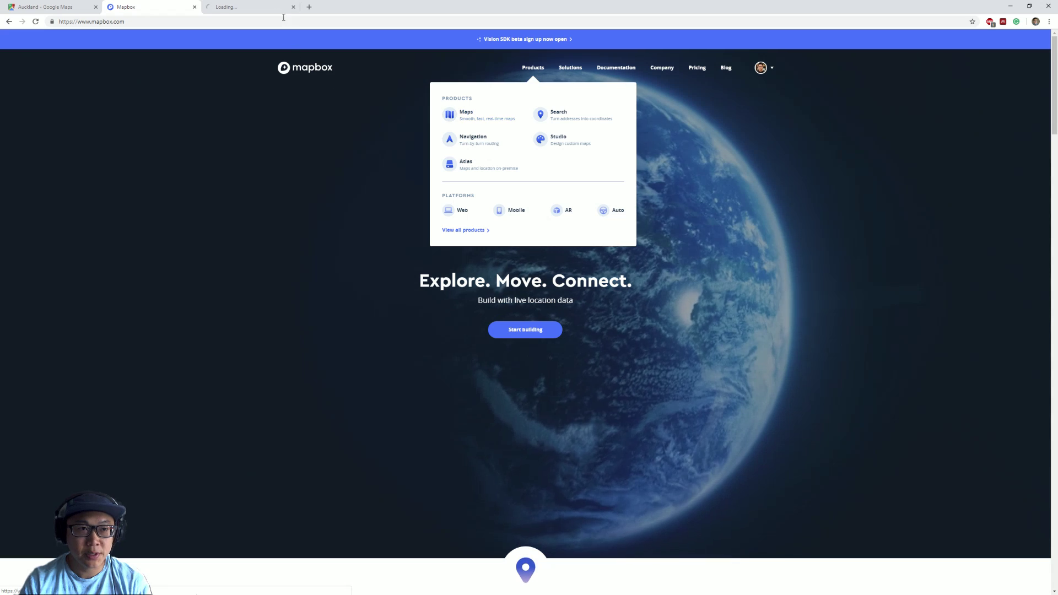
pyautogui.click(245, 7)
pyautogui.scroll(-3, 574, 385)
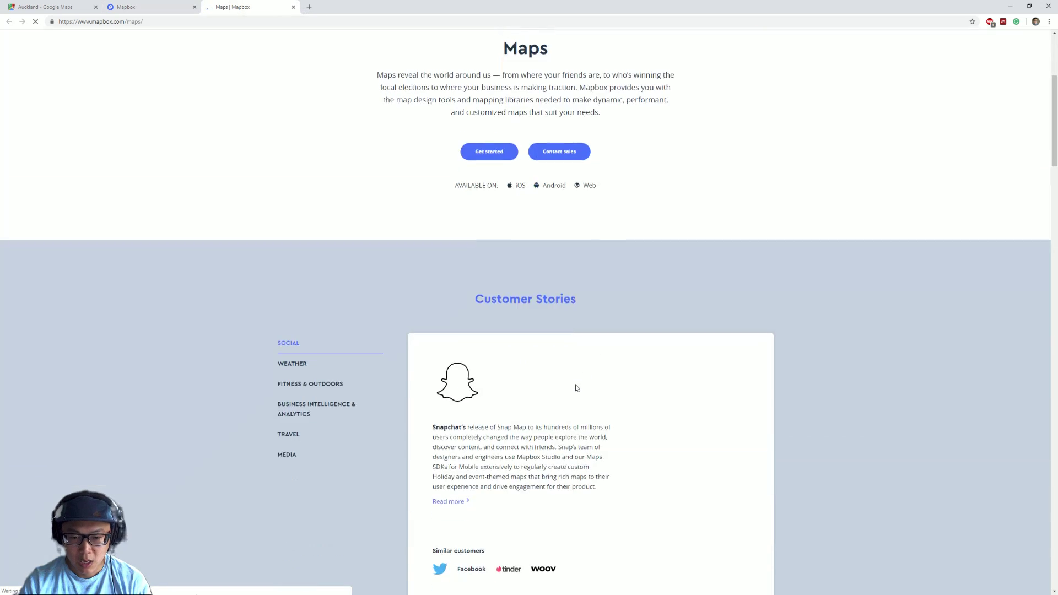
pyautogui.scroll(-3, 575, 387)
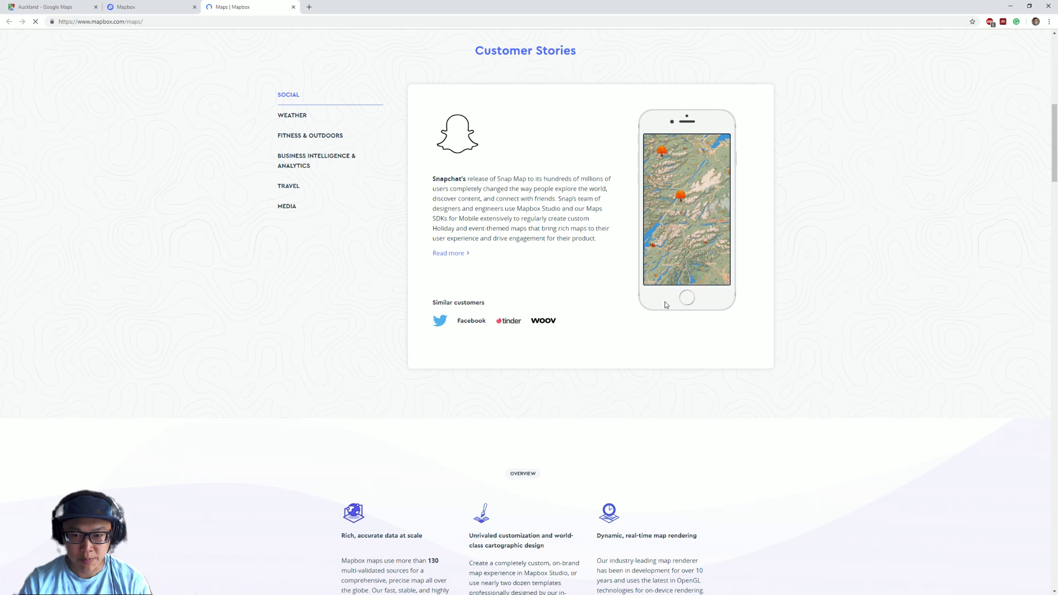
pyautogui.scroll(-3, 665, 302)
pyautogui.scroll(-1, 722, 384)
pyautogui.scroll(-2, 649, 470)
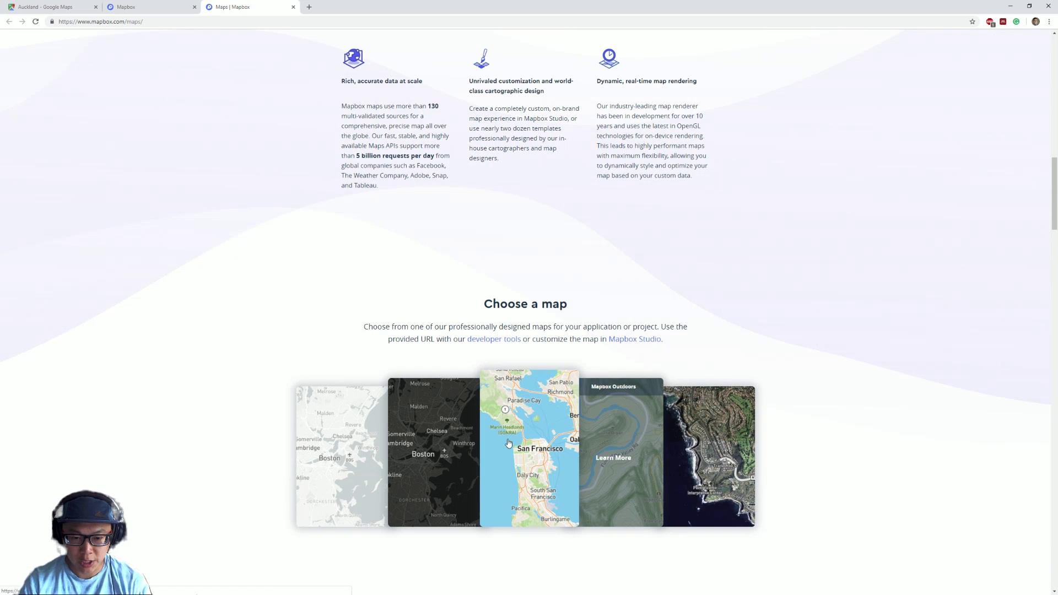
pyautogui.scroll(-2, 738, 472)
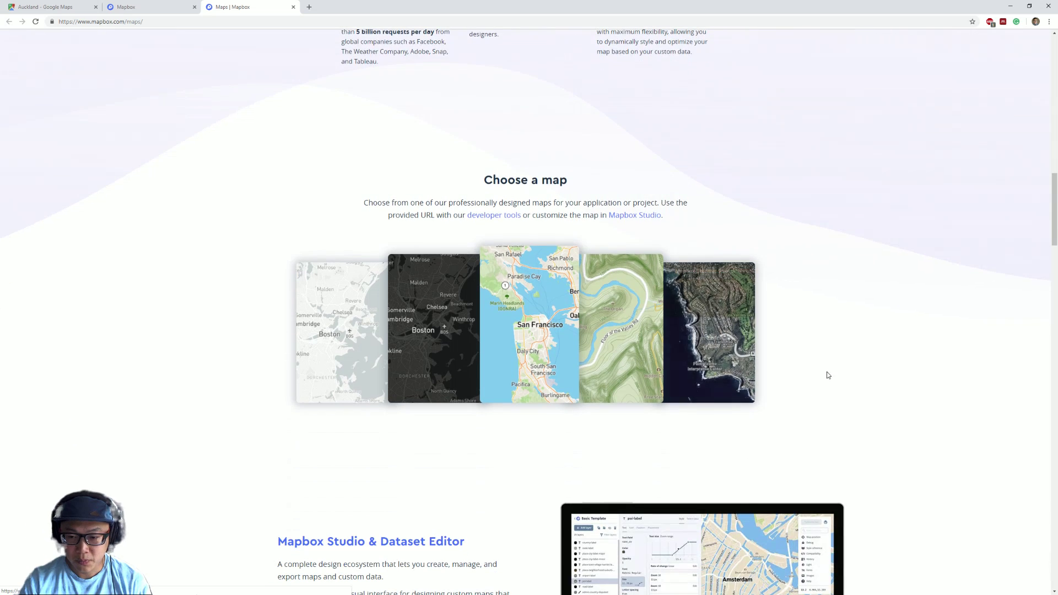
pyautogui.rightClick(727, 331)
pyautogui.click(744, 333)
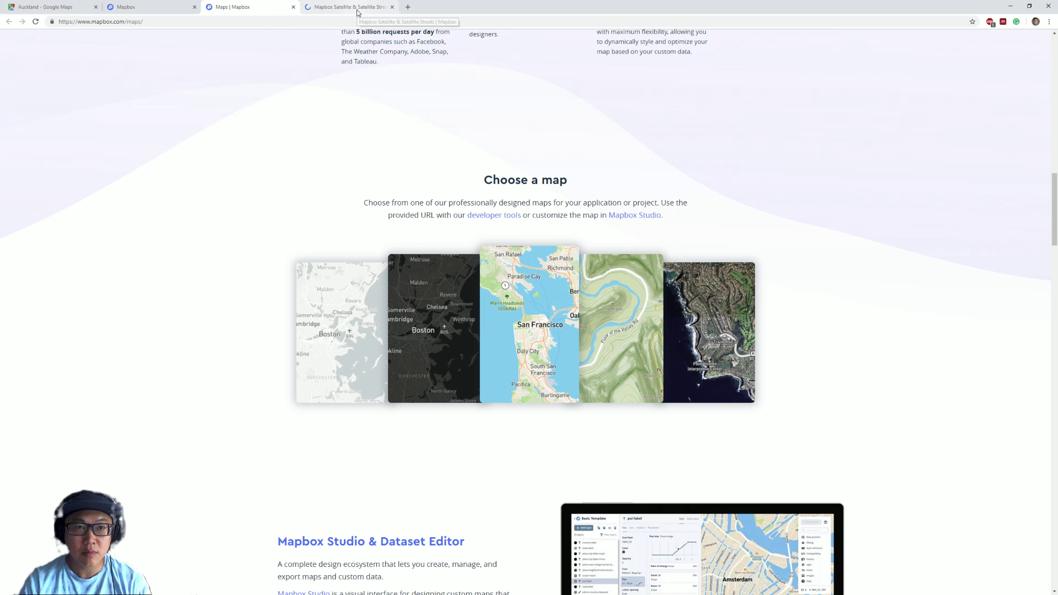
pyautogui.rightClick(343, 333)
pyautogui.click(374, 337)
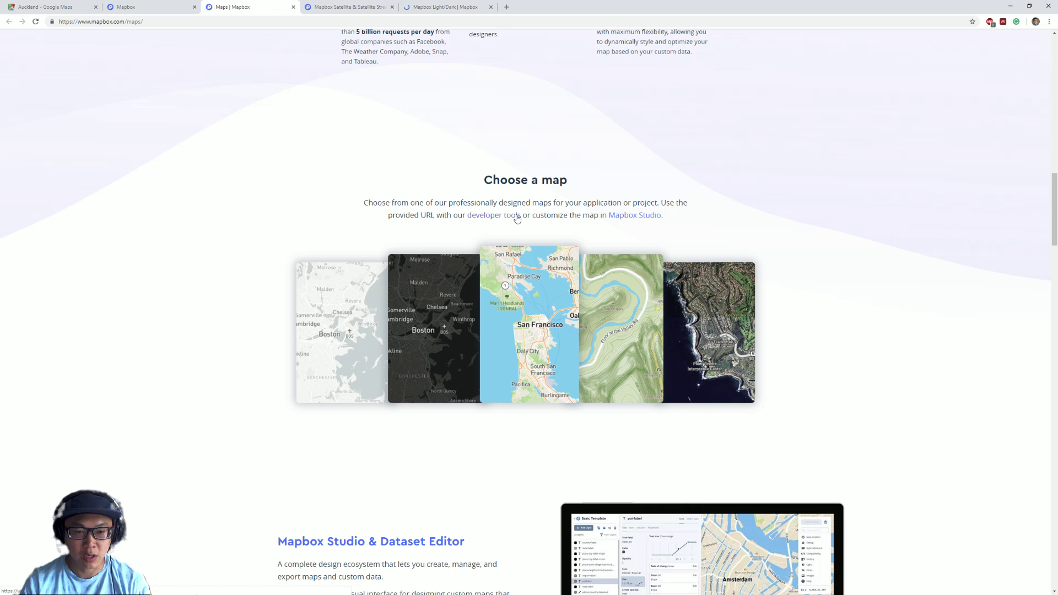
# Open the Mapbox Satellite map full-screen and move it east toward New Zealand.
pyautogui.click(335, 7)
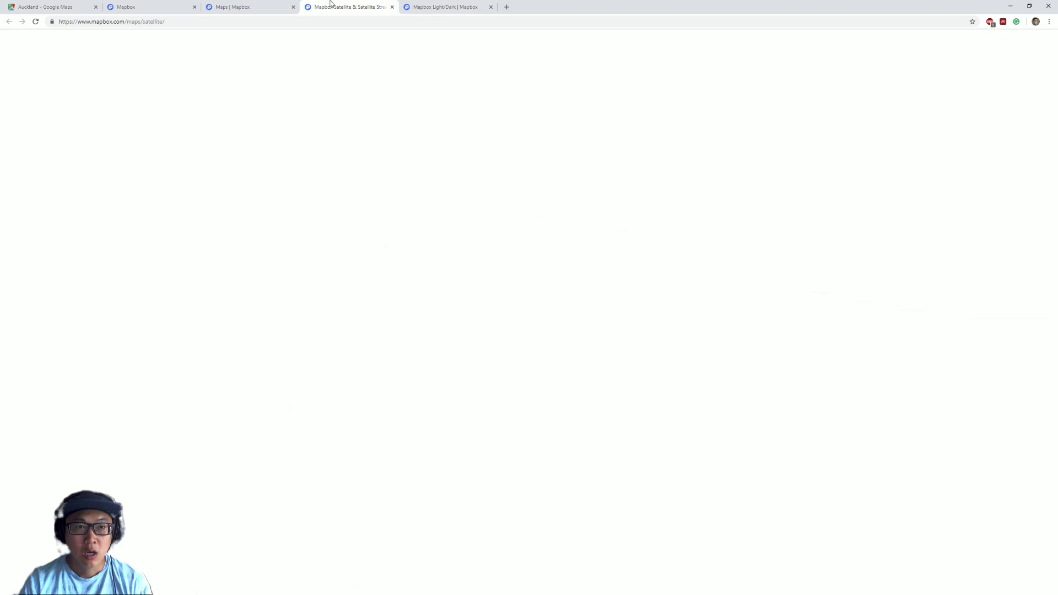
pyautogui.click(353, 359)
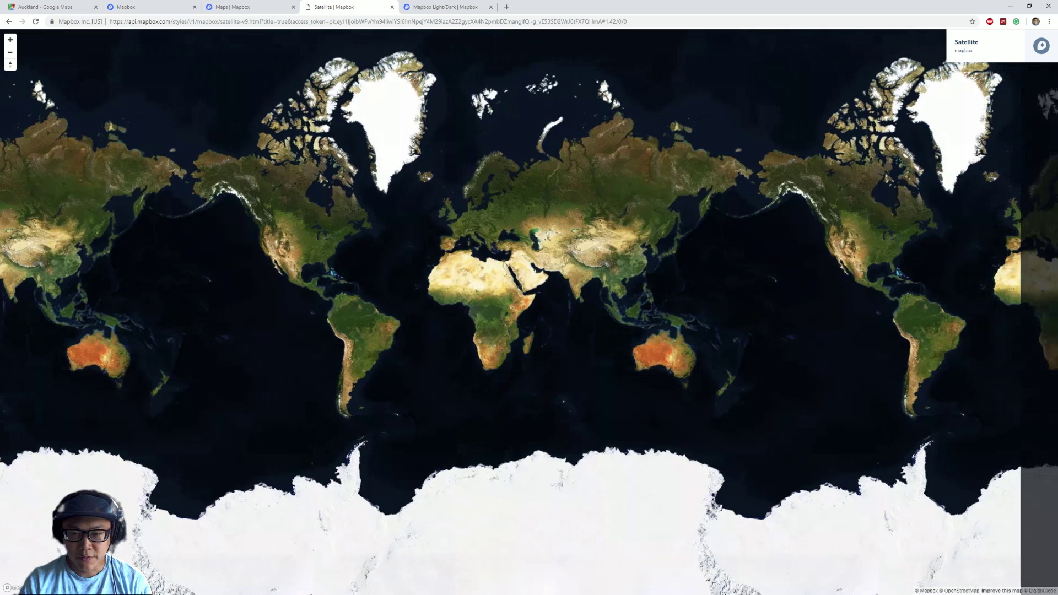
pyautogui.moveTo(1047, 83); pyautogui.dragTo(973, 82)
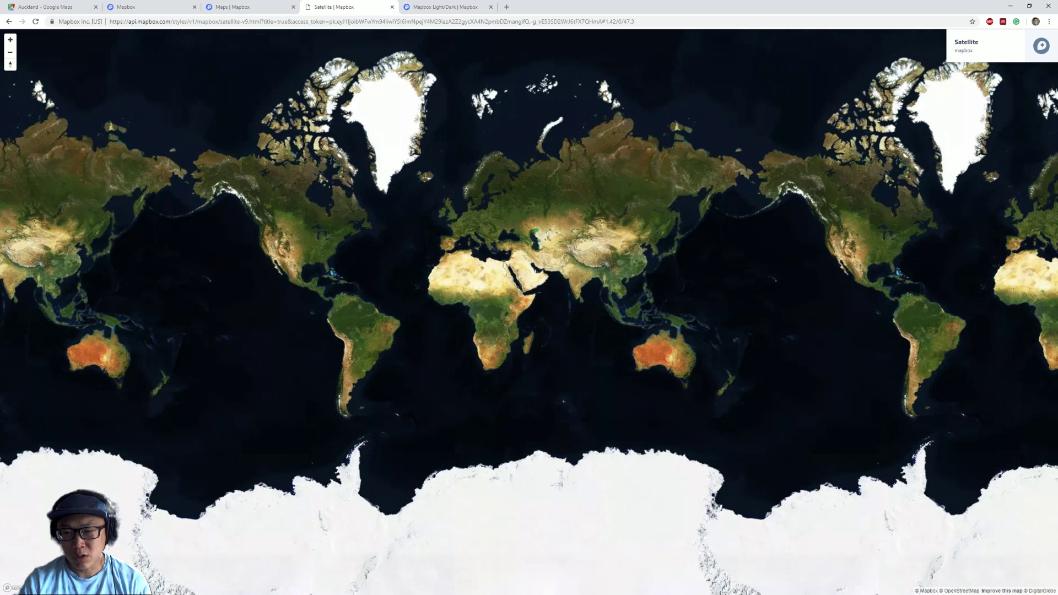
pyautogui.press('Right')
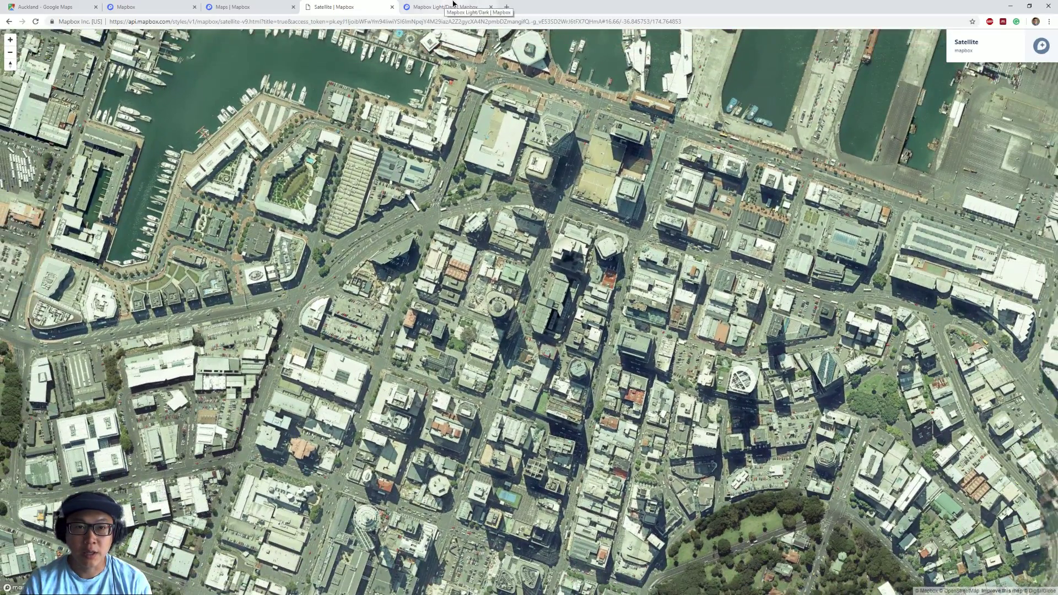
pyautogui.click(454, 7)
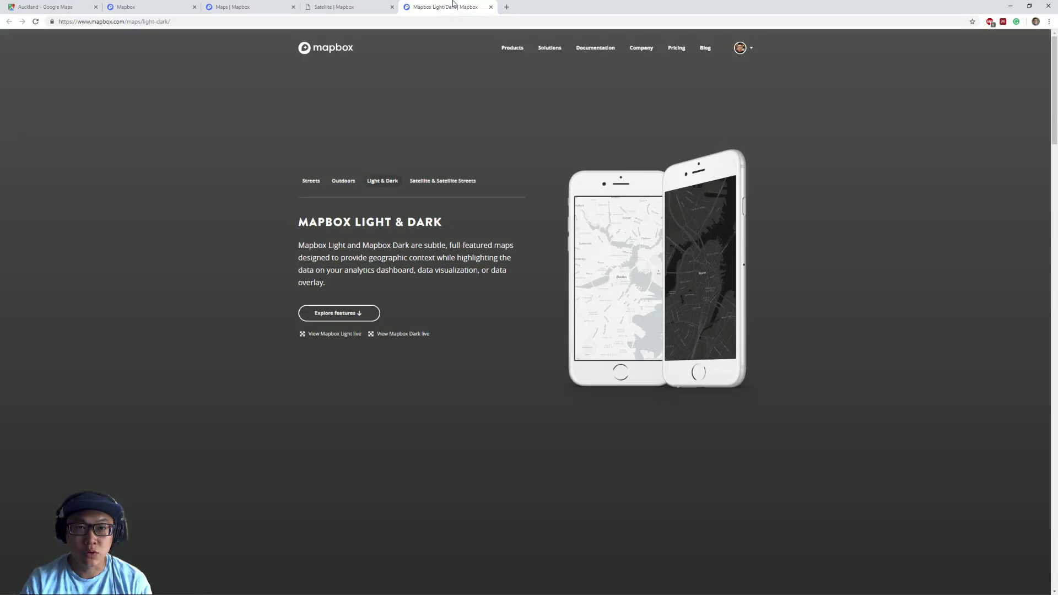
# Open the live Mapbox Light map and pan central Auckland to show Customs St.
pyautogui.click(329, 334)
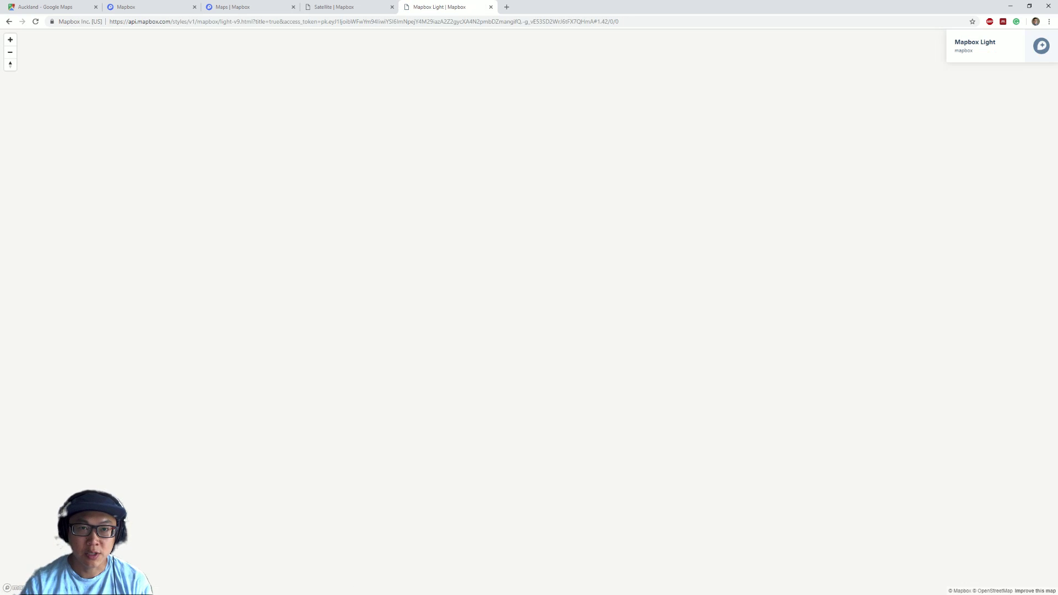
pyautogui.scroll(5, 578, 331)
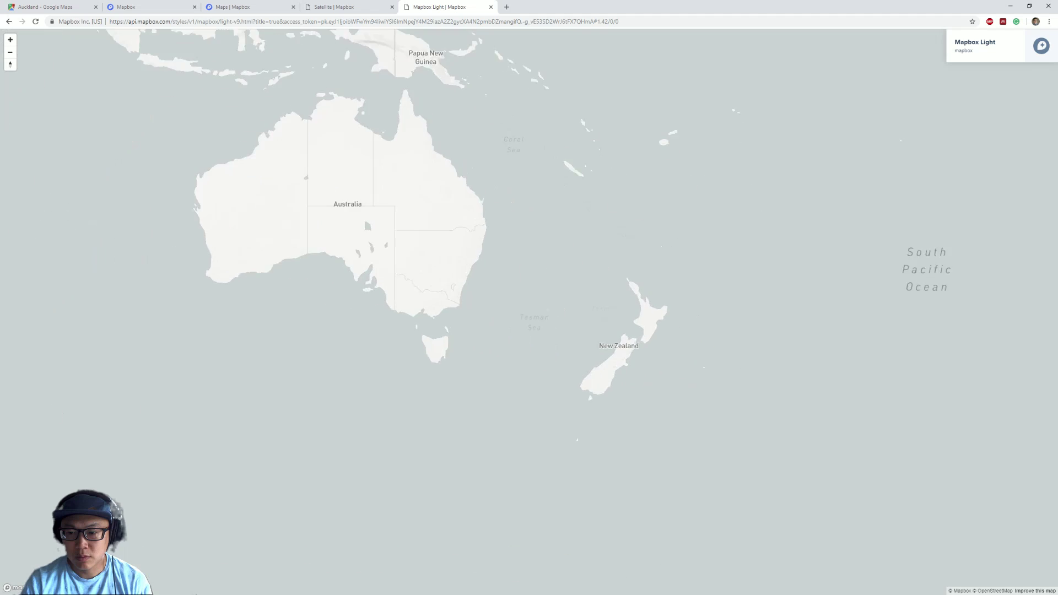
pyautogui.scroll(2, 629, 315)
pyautogui.scroll(2, 629, 314)
pyautogui.scroll(2, 628, 314)
pyautogui.scroll(2, 628, 315)
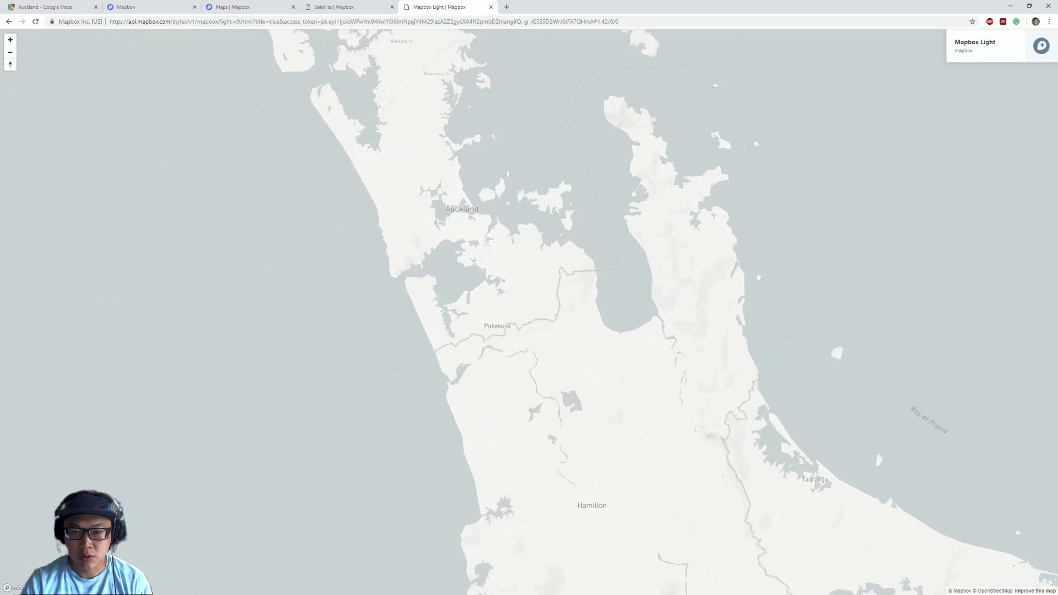
pyautogui.scroll(3, 479, 202)
pyautogui.scroll(2, 479, 202)
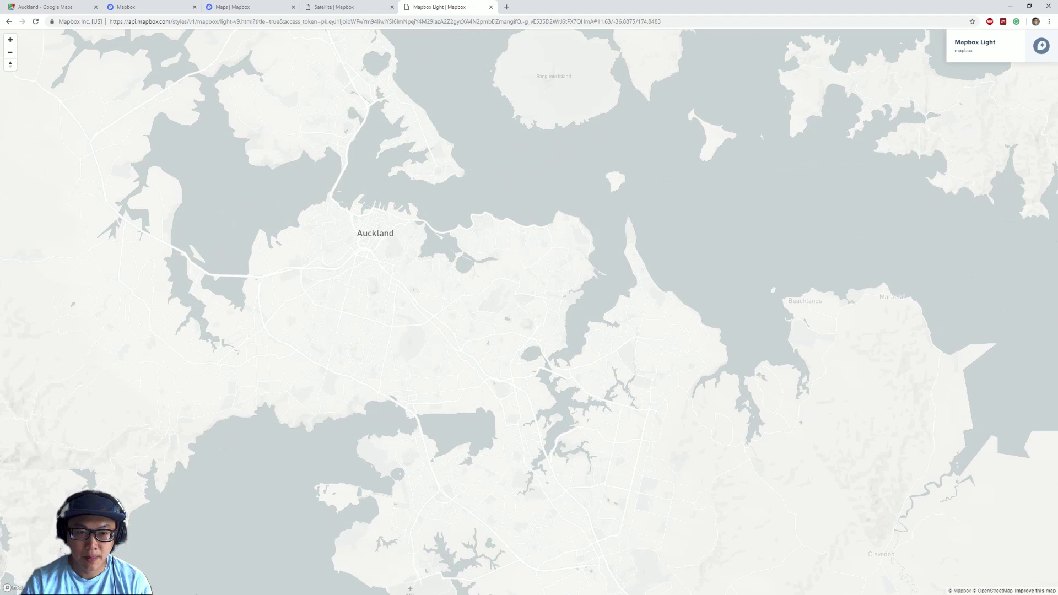
pyautogui.scroll(5, 365, 249)
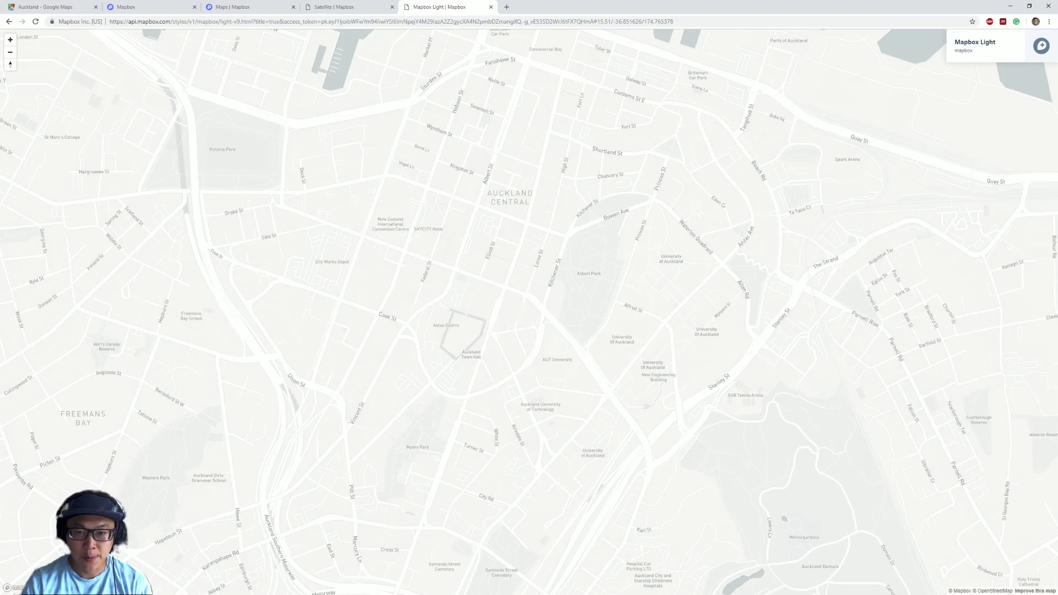
pyautogui.scroll(3, 363, 249)
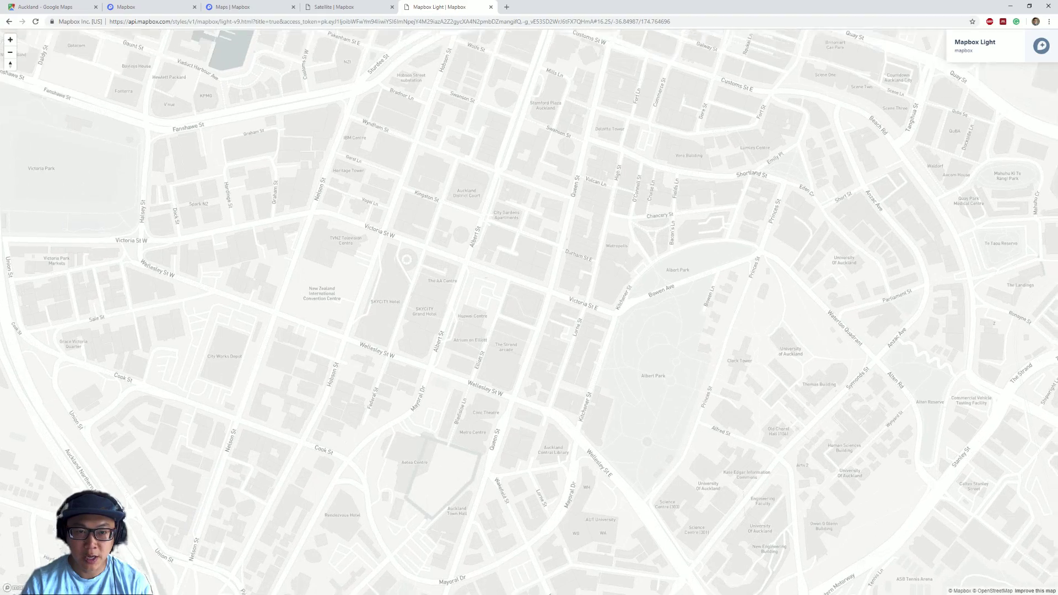
pyautogui.moveTo(413, 232); pyautogui.dragTo(403, 294)
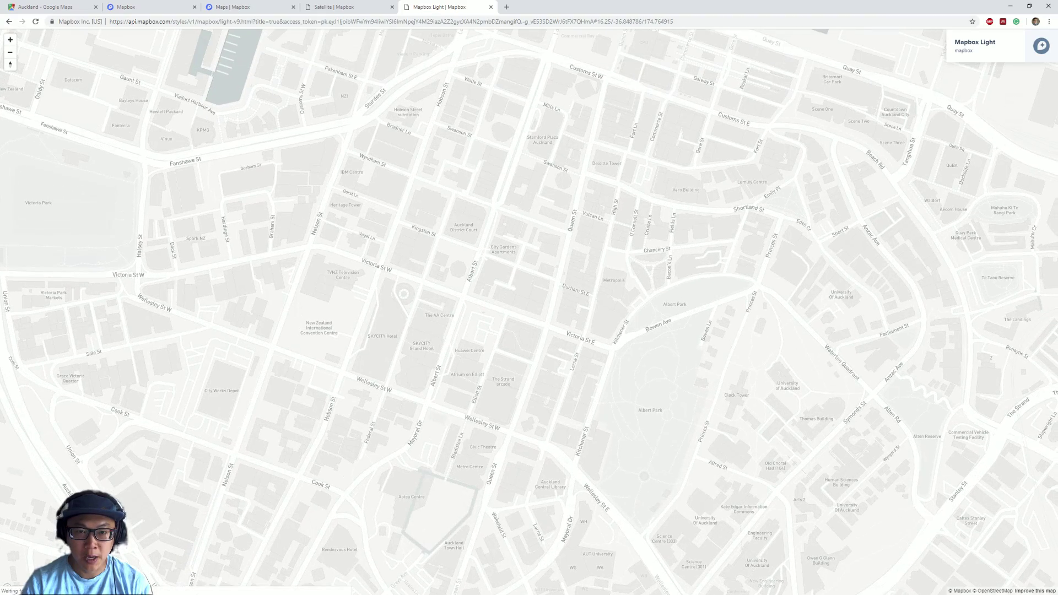
pyautogui.scroll(2, 451, 222)
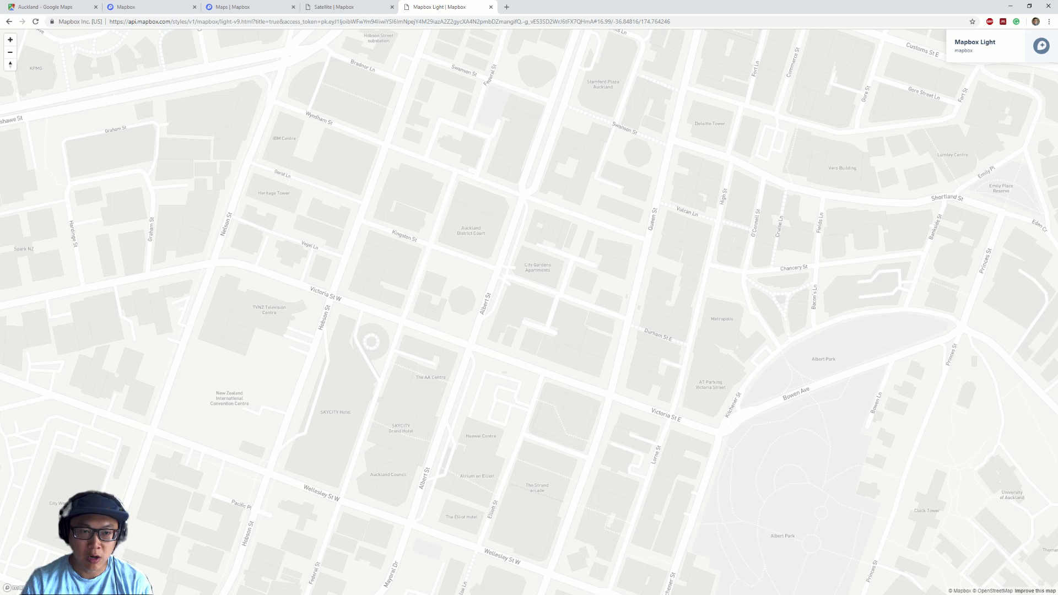
pyautogui.scroll(2, 567, 254)
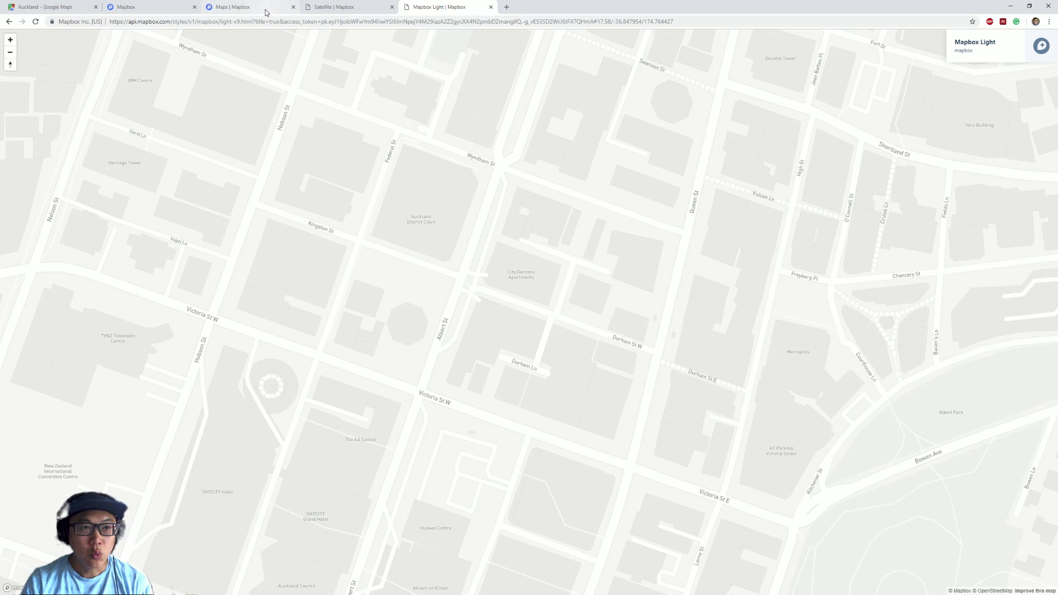
pyautogui.click(249, 7)
pyautogui.scroll(2, 786, 297)
pyautogui.scroll(2, 774, 354)
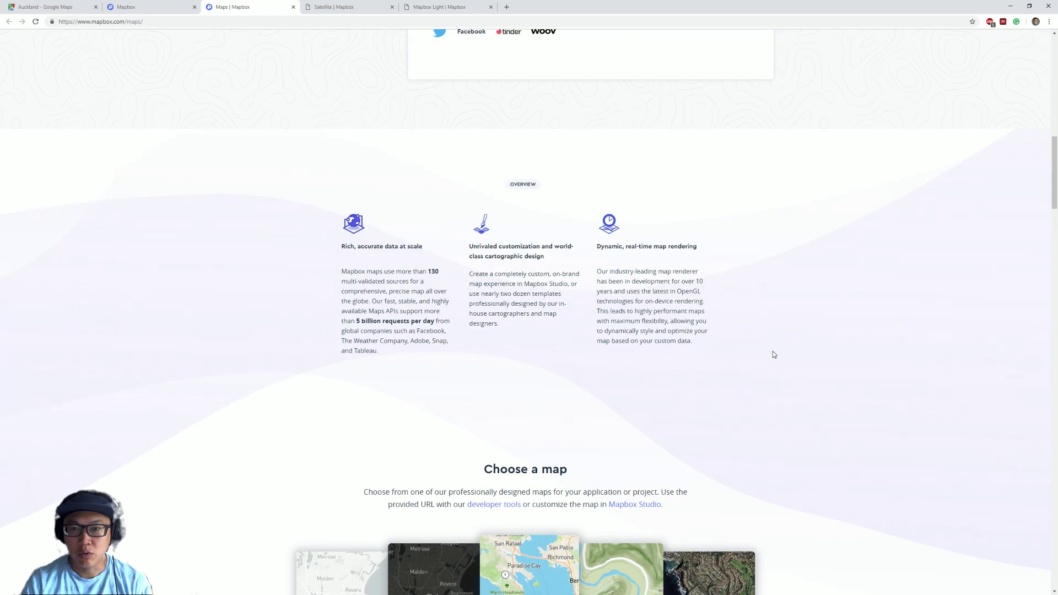
pyautogui.scroll(3, 769, 354)
pyautogui.scroll(3, 768, 348)
pyautogui.scroll(3, 767, 343)
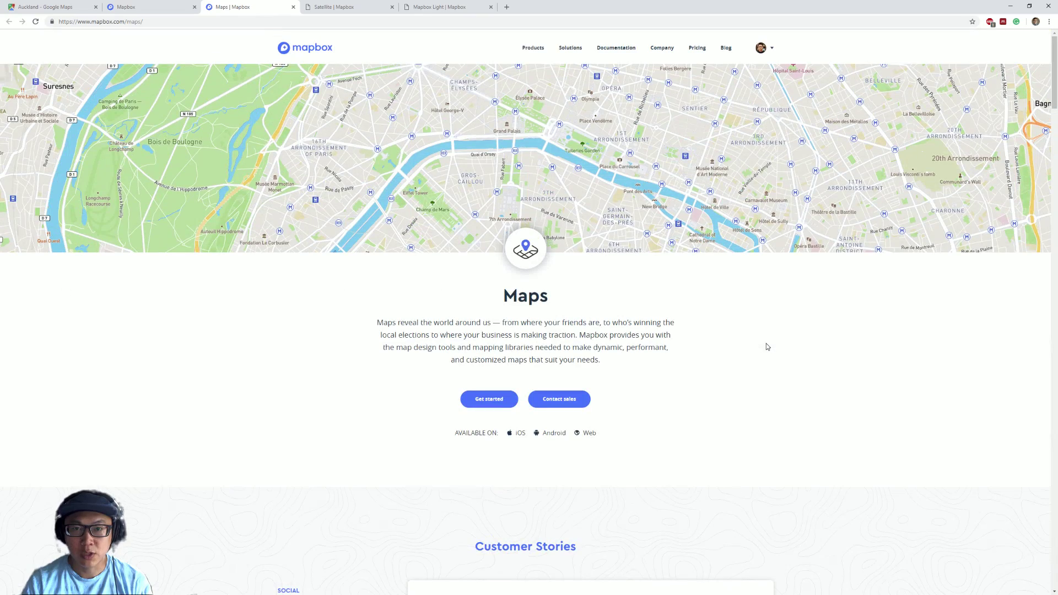
# Open Mapbox Studio from the account avatar dropdown.
pyautogui.click(771, 50)
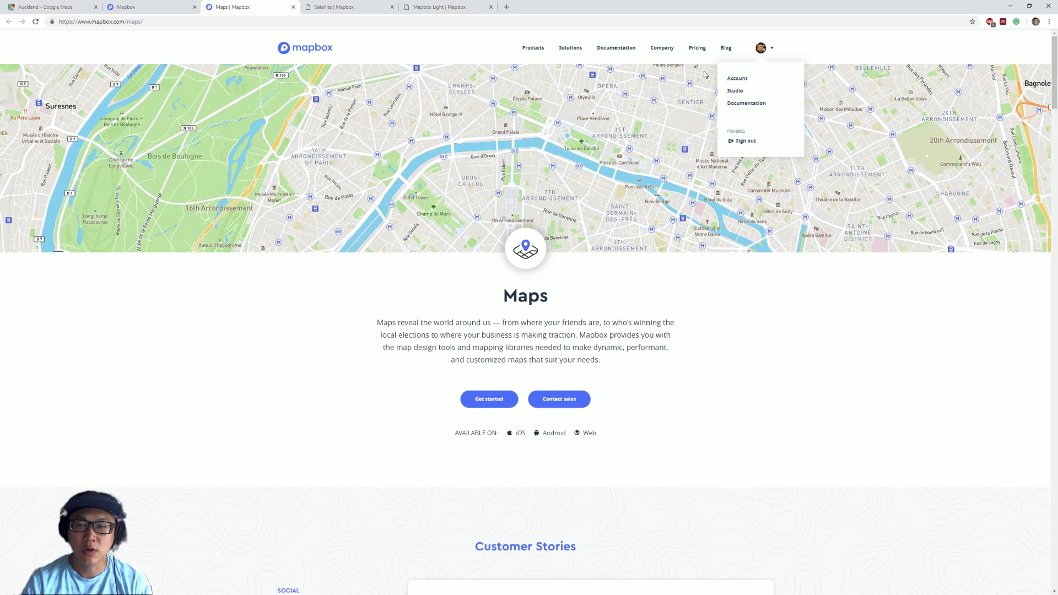
pyautogui.click(732, 91)
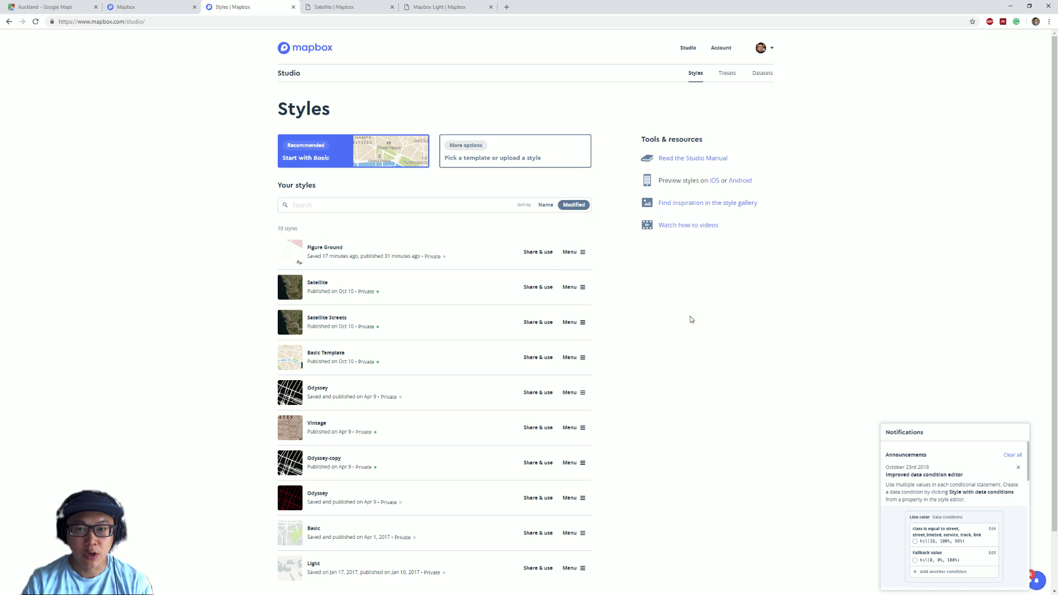
# Dismiss the Studio announcements and create a new style from the Basic template.
pyautogui.click(1018, 467)
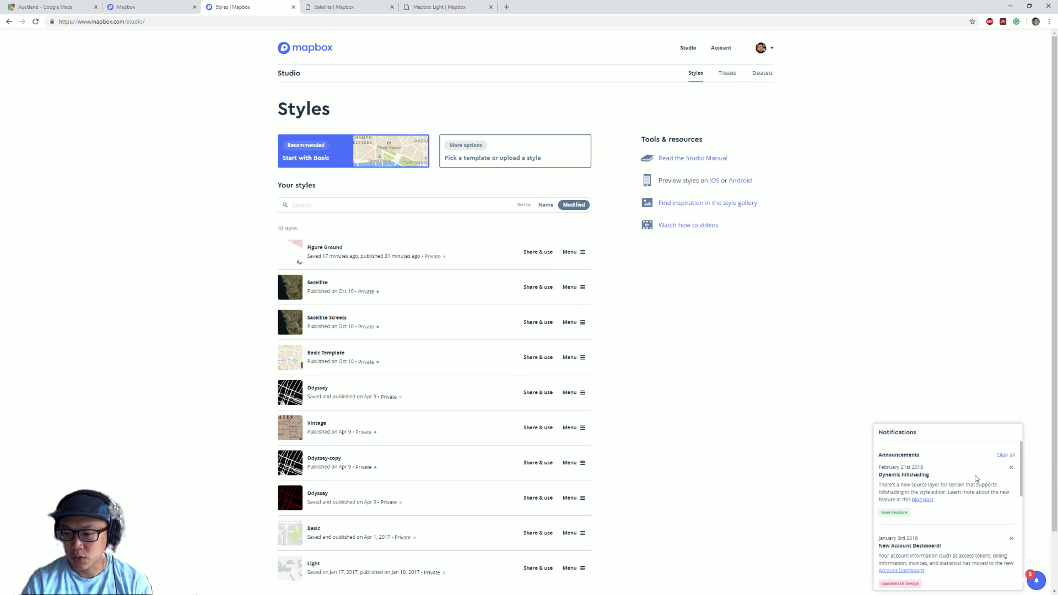
pyautogui.click(1013, 469)
pyautogui.doubleClick(1012, 469)
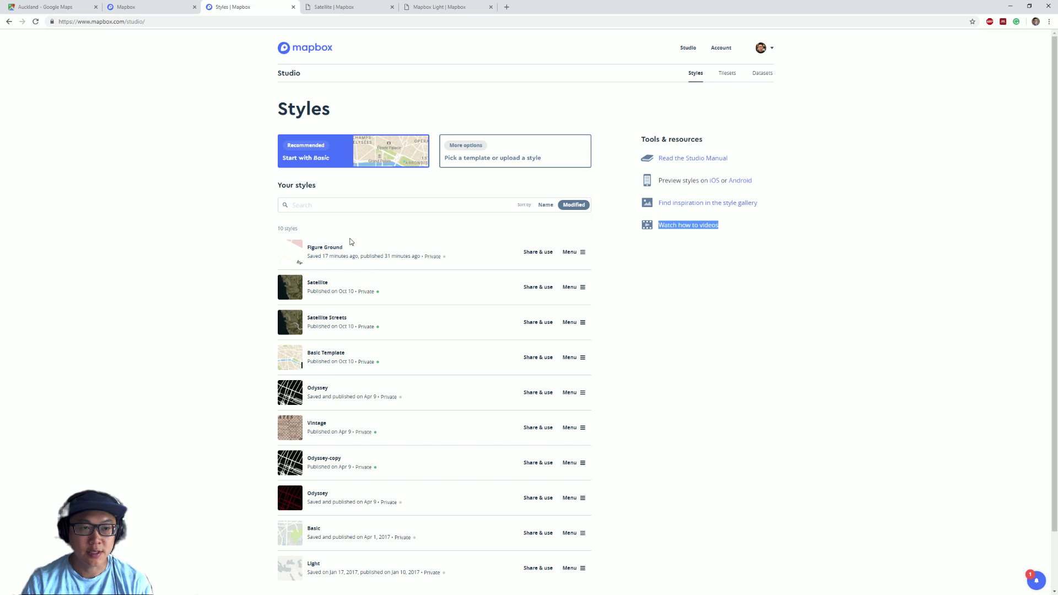
pyautogui.click(348, 161)
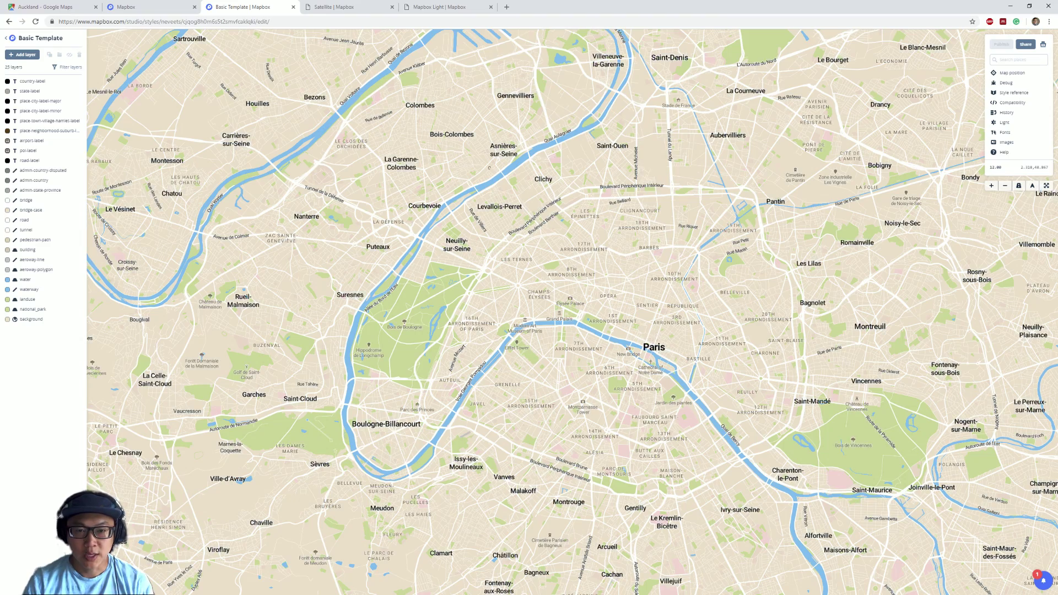
pyautogui.scroll(3, 667, 359)
pyautogui.scroll(3, 667, 359)
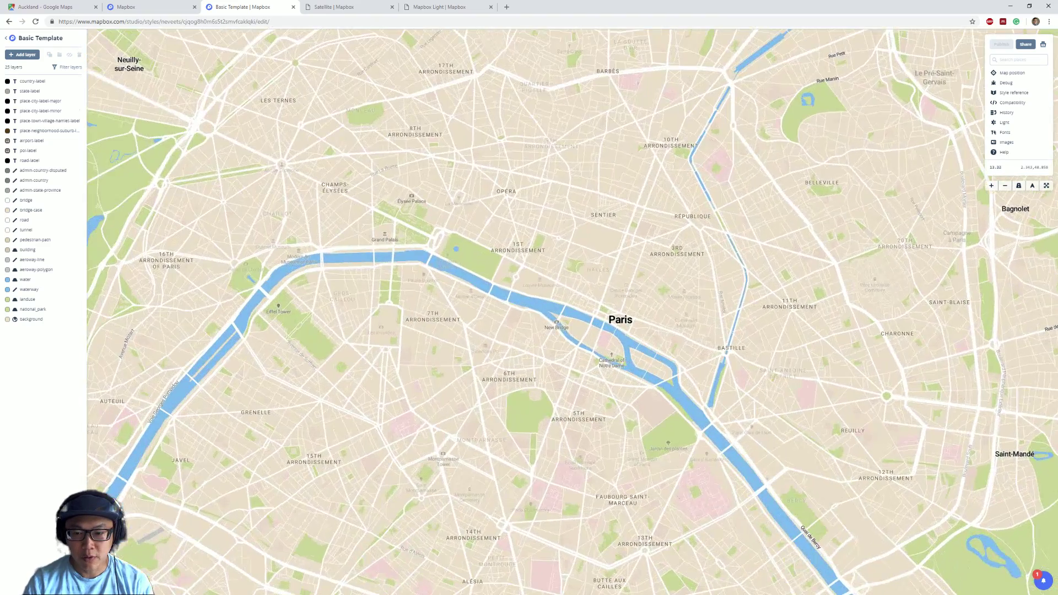
pyautogui.scroll(2, 666, 359)
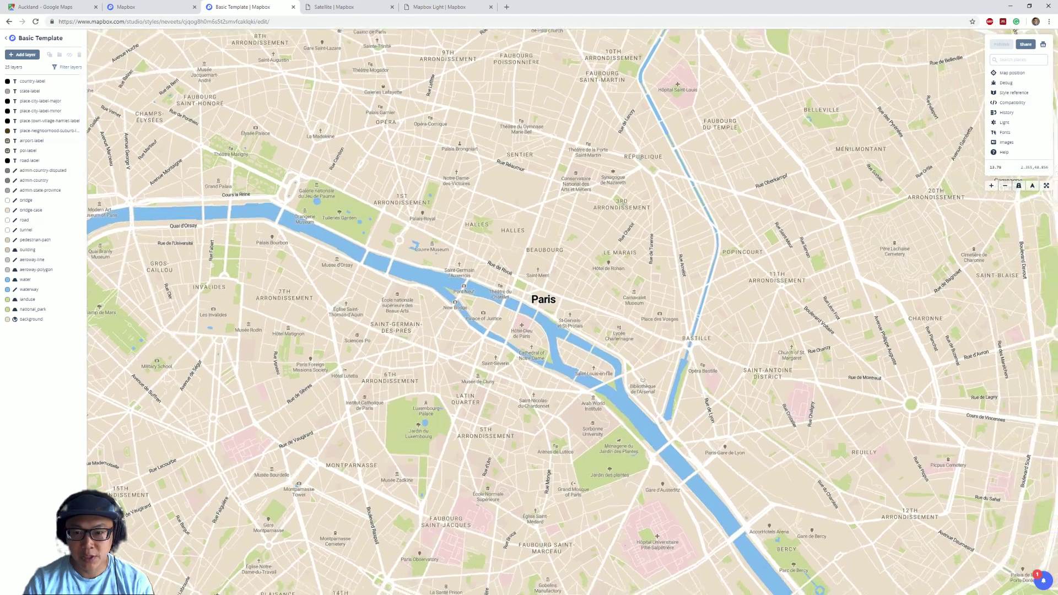
# Search for Auckland, New Zealand to fly the Basic Template map away from Paris.
pyautogui.moveTo(576, 309); pyautogui.dragTo(481, 288)
pyautogui.scroll(2, 481, 288)
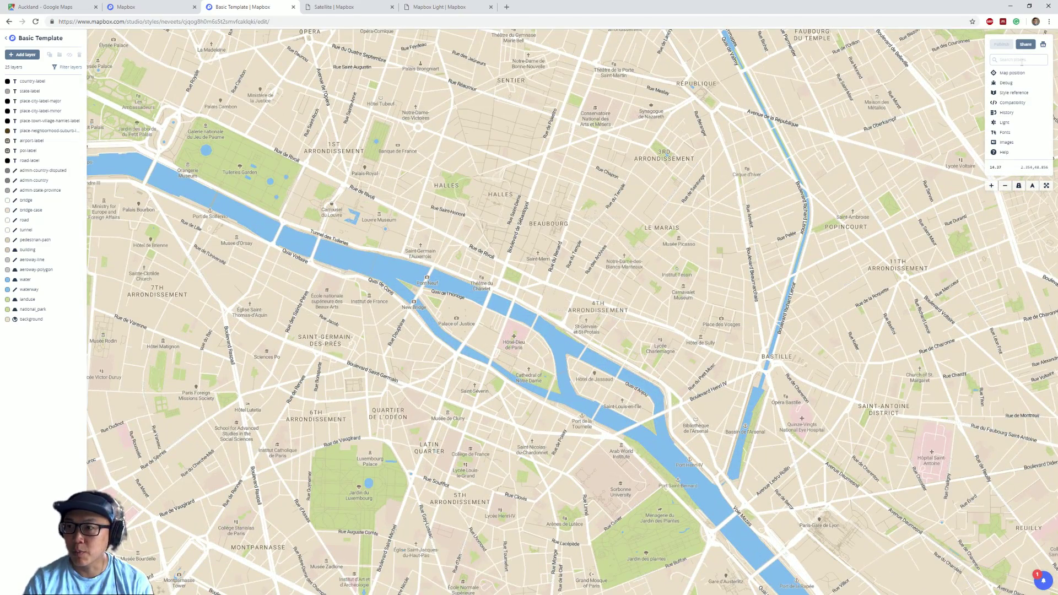
pyautogui.click(1017, 61)
pyautogui.write('AUCKLAND')
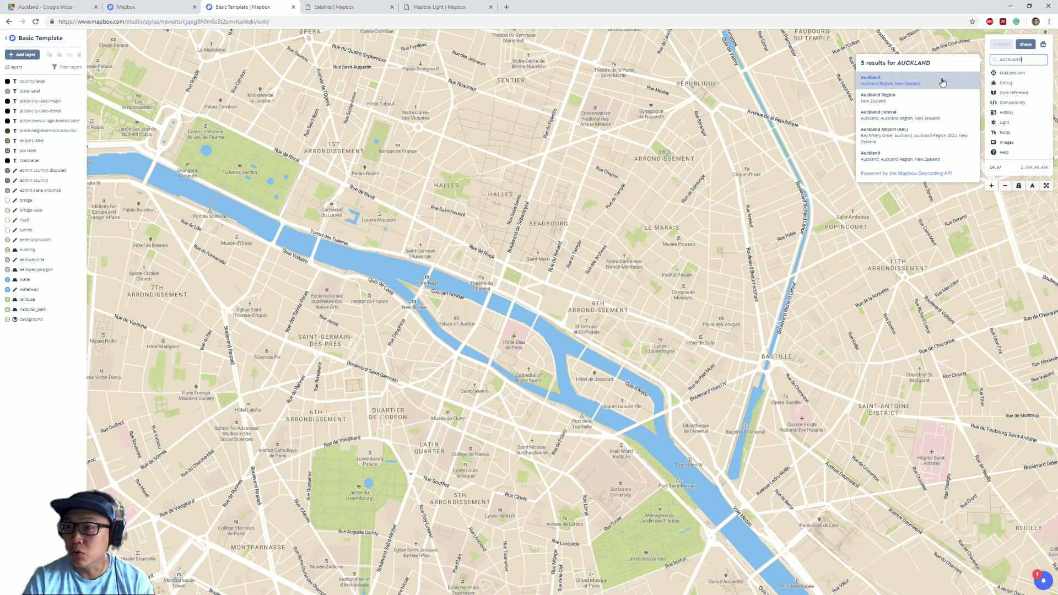
pyautogui.click(943, 83)
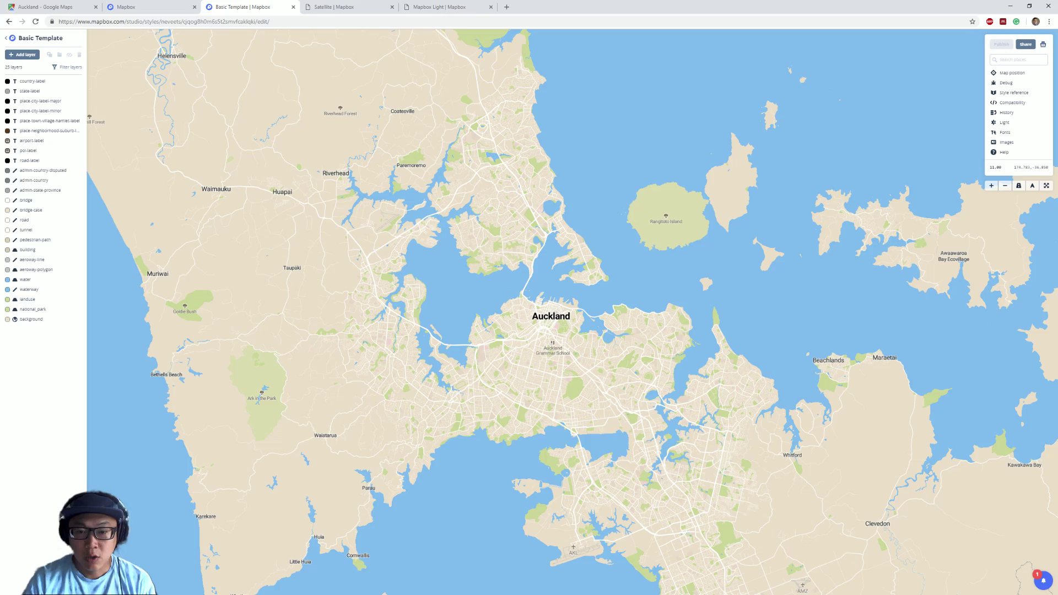
pyautogui.scroll(2, 553, 335)
pyautogui.scroll(2, 554, 334)
pyautogui.scroll(2, 553, 334)
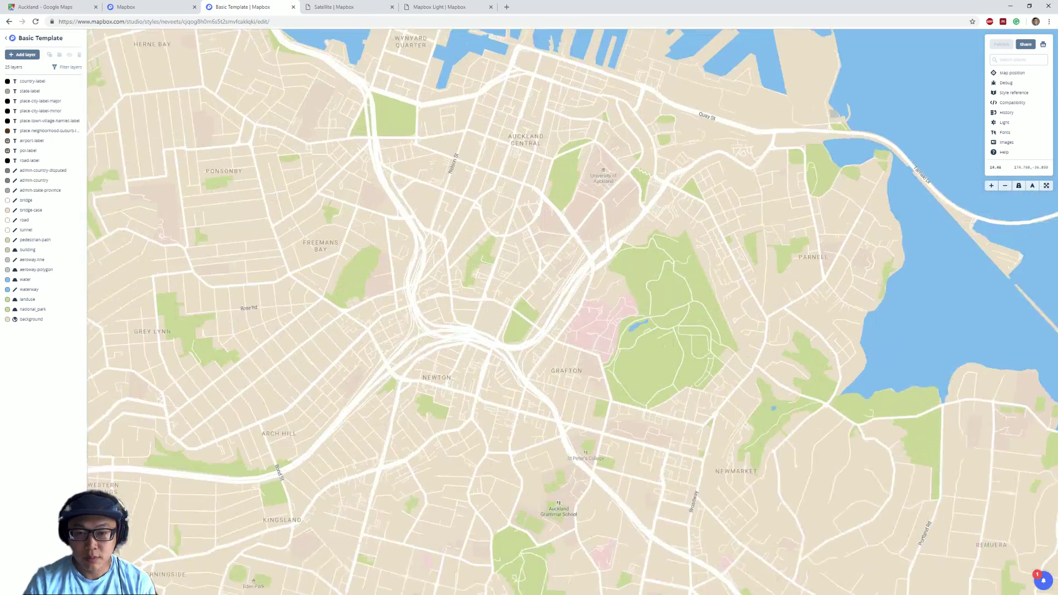
pyautogui.scroll(1, 554, 334)
pyautogui.scroll(3, 553, 335)
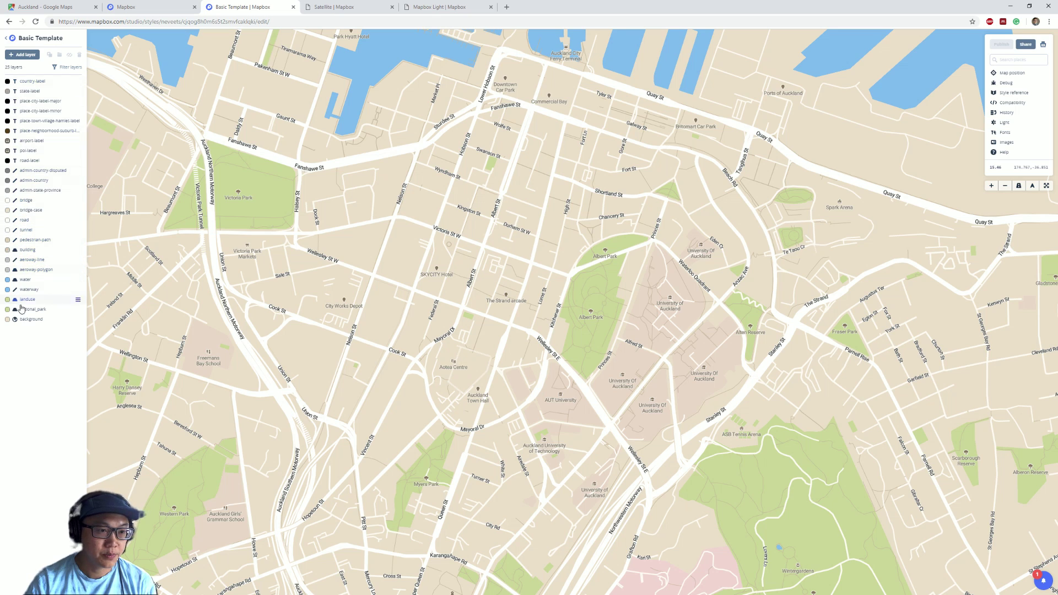
pyautogui.scroll(4, 603, 302)
pyautogui.scroll(2, 571, 315)
# Select the 24 layers from country-label to national_park and hide them.
pyautogui.moveTo(571, 248); pyautogui.dragTo(612, 389)
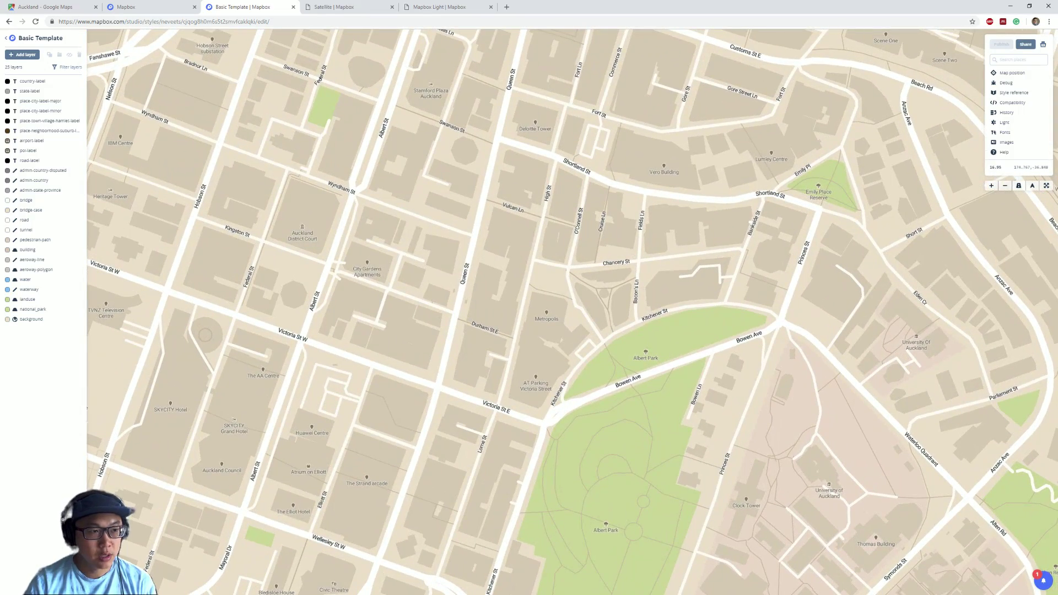
pyautogui.moveTo(571, 314); pyautogui.dragTo(554, 347)
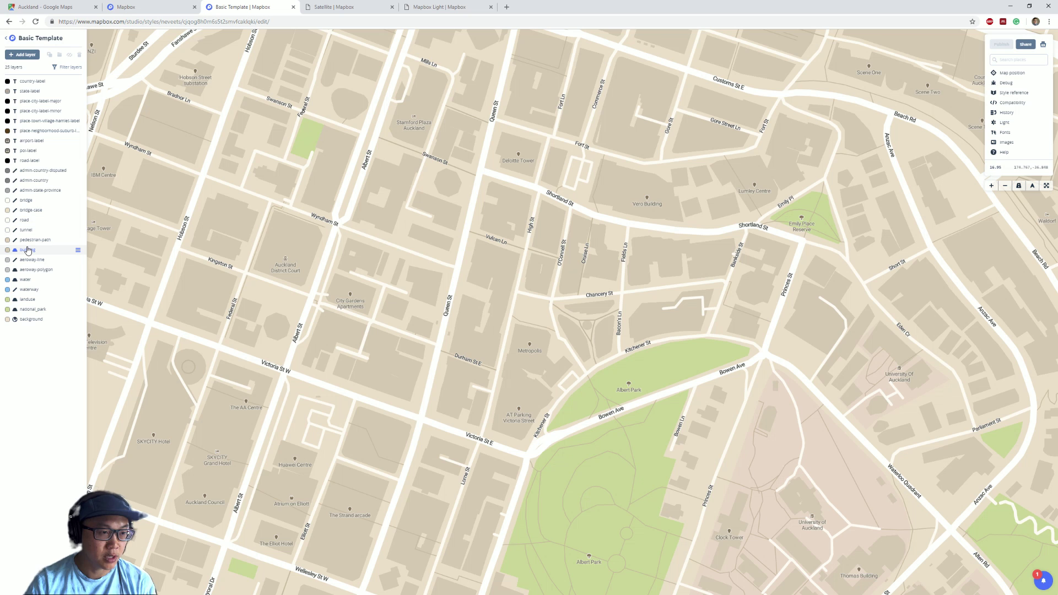
pyautogui.click(33, 219)
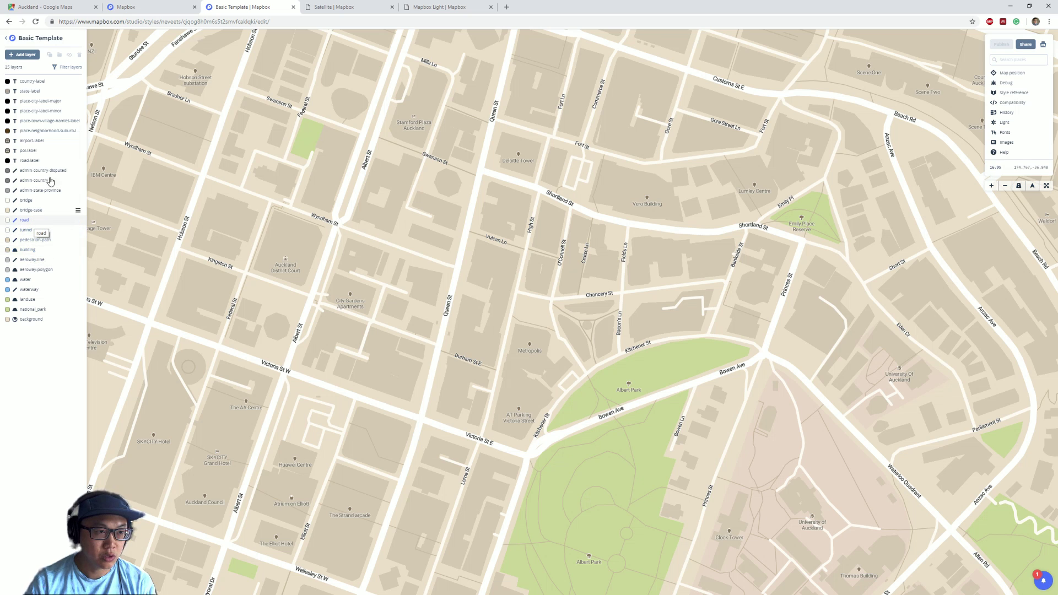
pyautogui.click(52, 81)
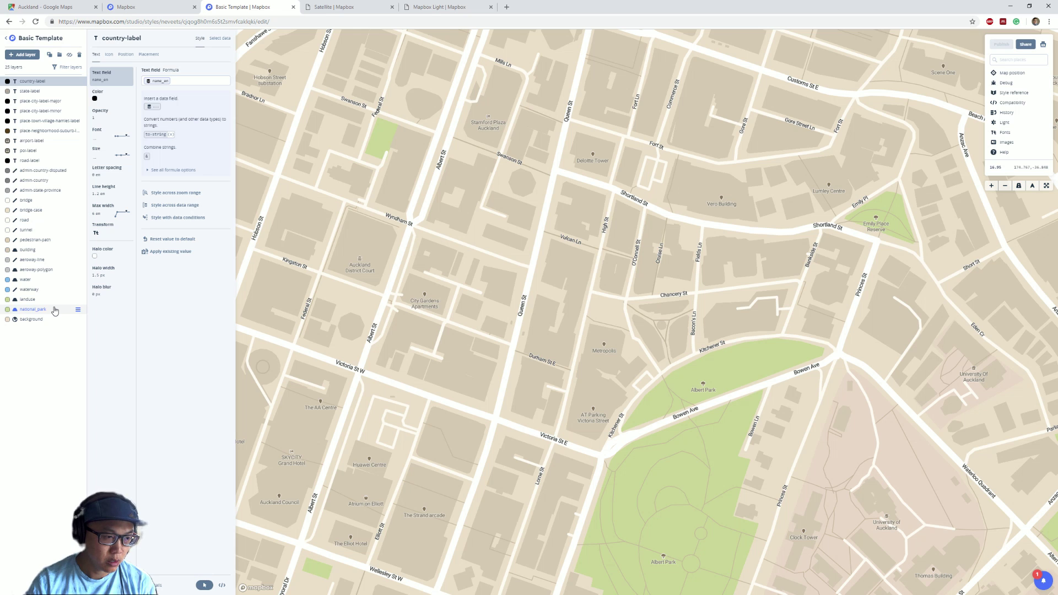
pyautogui.keyDown('shift'); pyautogui.click(54, 309); pyautogui.keyUp('shift')
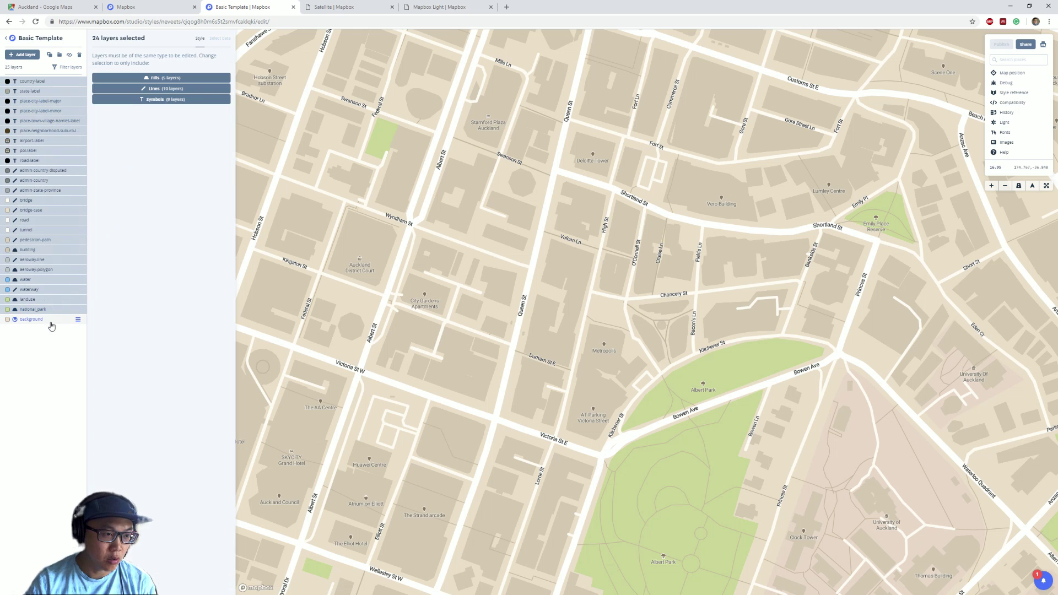
pyautogui.click(70, 55)
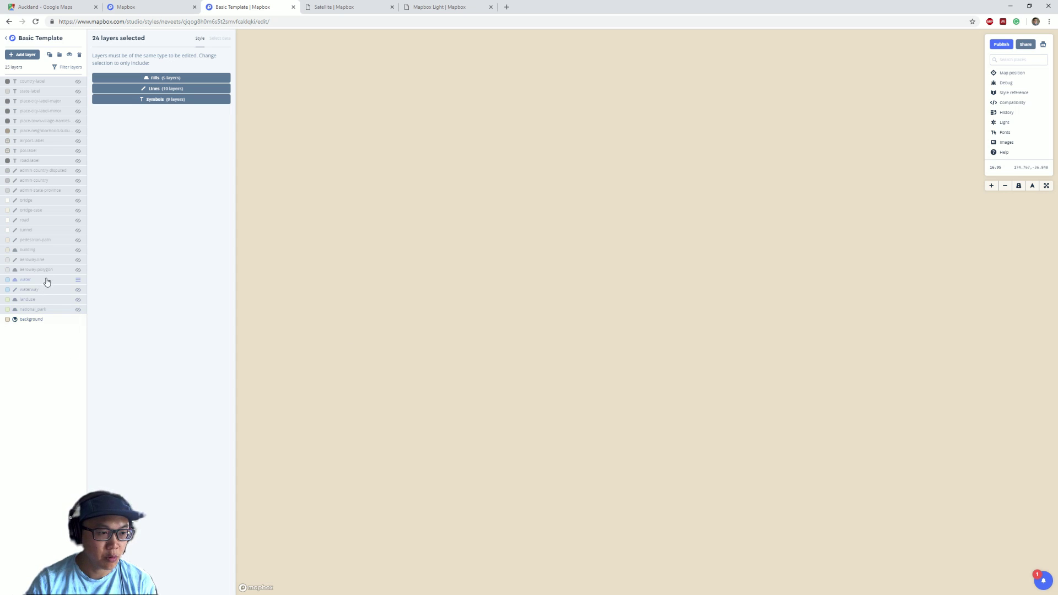
# Turn the building layer back on and pan to recentre Auckland's building footprints.
pyautogui.click(48, 253)
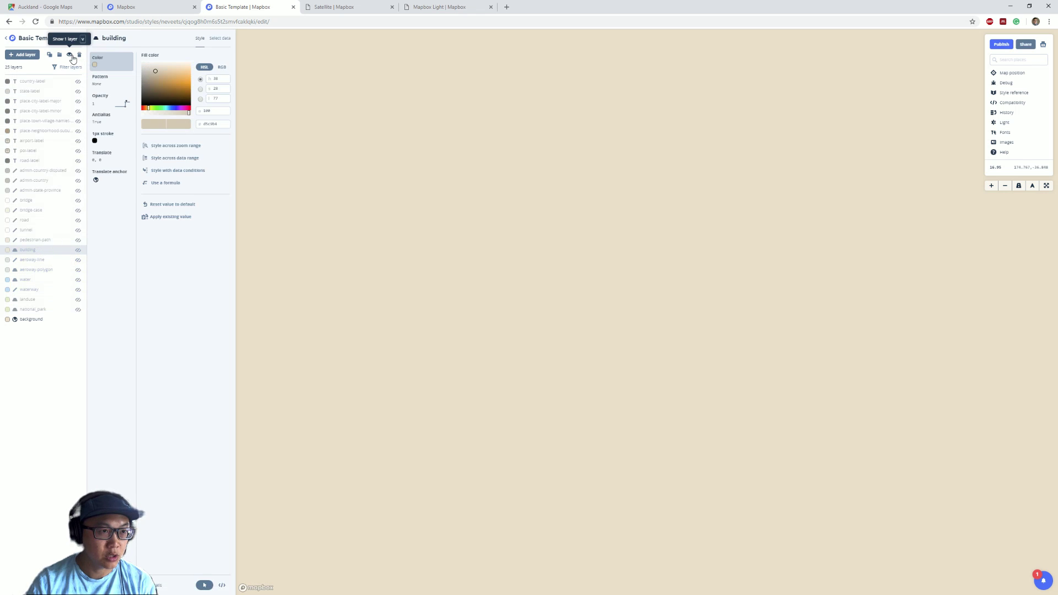
pyautogui.click(72, 58)
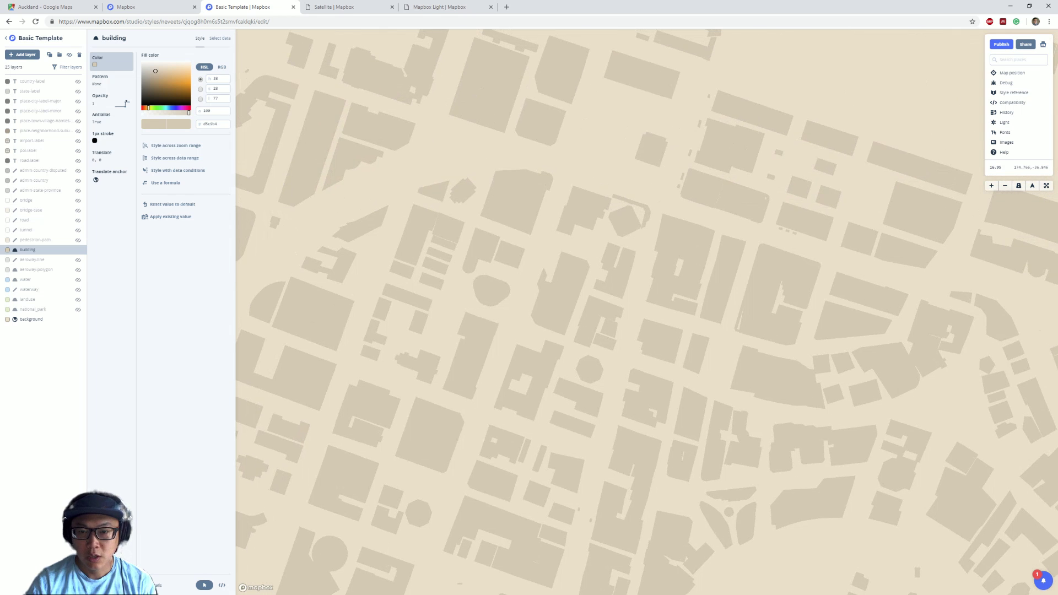
pyautogui.scroll(-2, 528, 313)
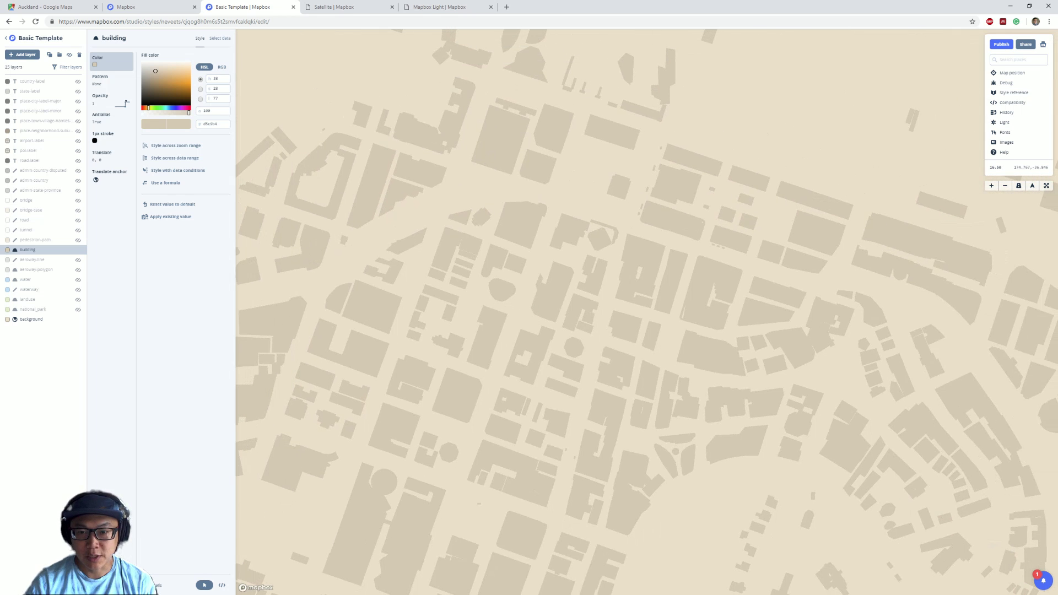
pyautogui.scroll(-2, 528, 313)
pyautogui.scroll(-2, 529, 313)
pyautogui.scroll(-2, 528, 313)
pyautogui.scroll(-1, 528, 313)
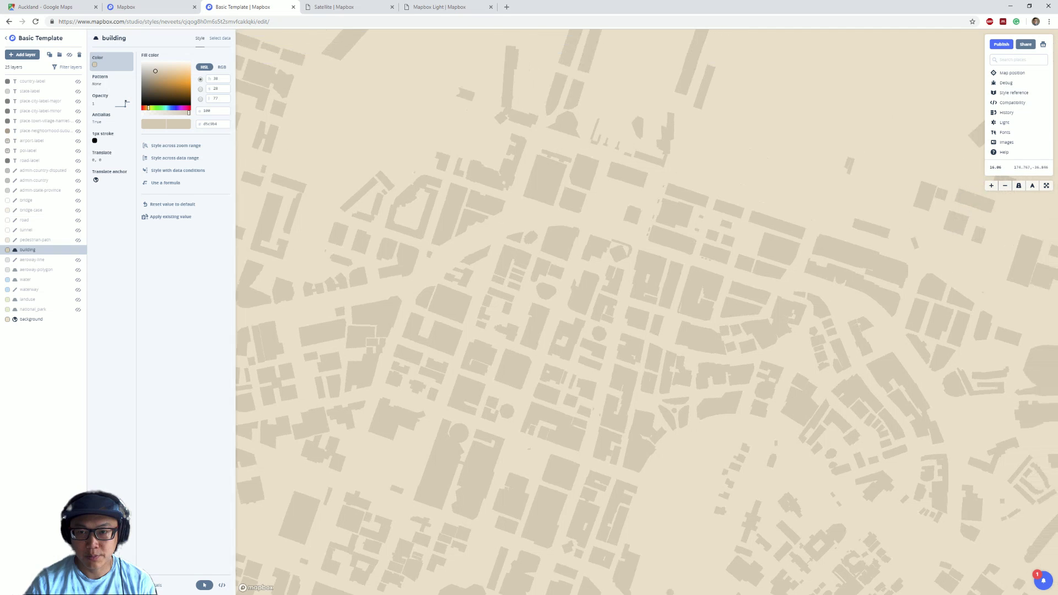
pyautogui.moveTo(528, 312); pyautogui.dragTo(483, 350)
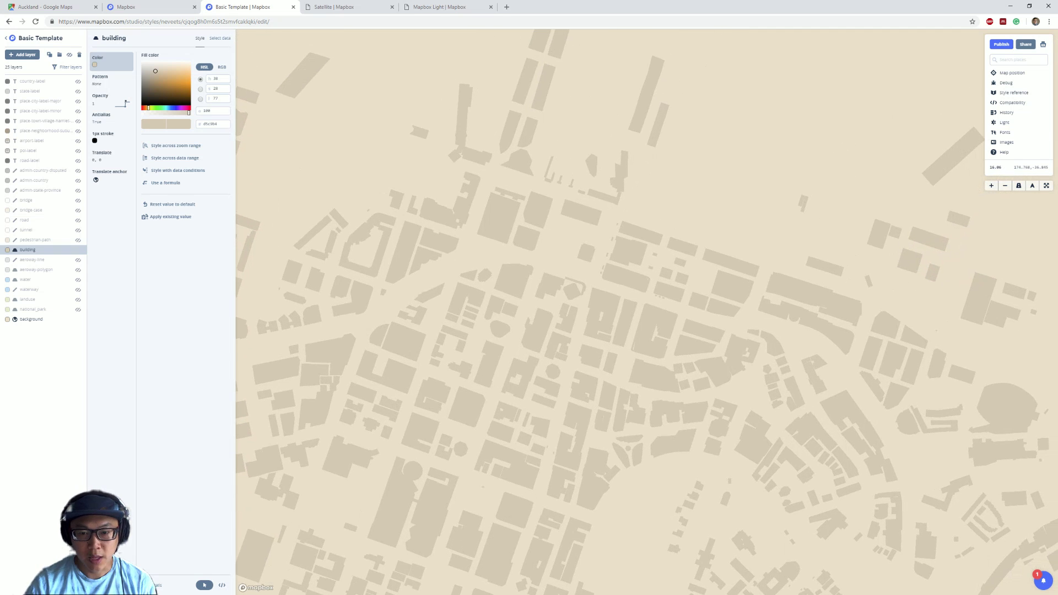
pyautogui.moveTo(529, 313); pyautogui.dragTo(535, 288)
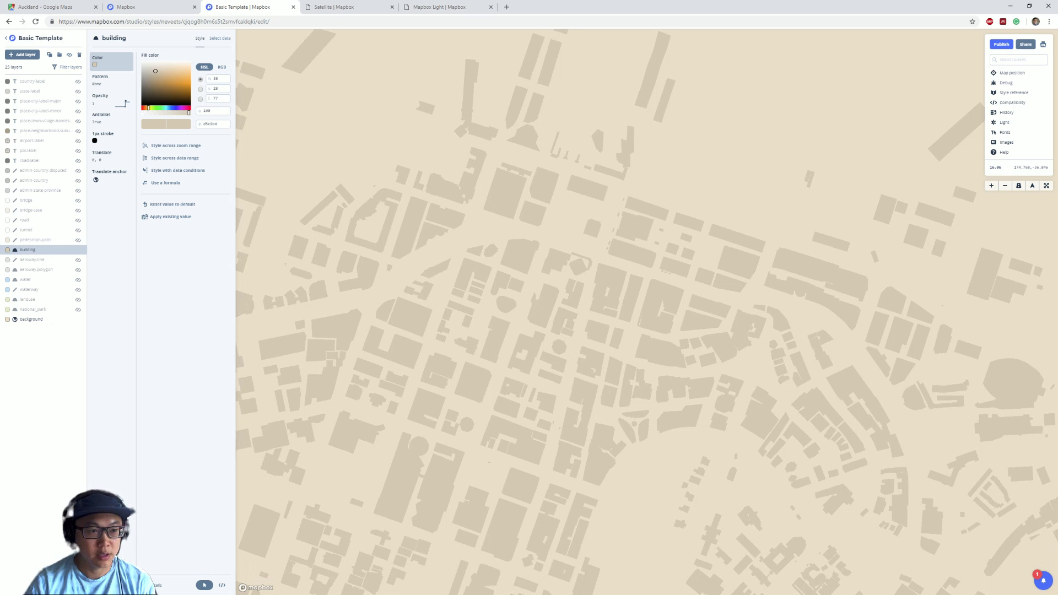
# Set the background layer's zoom 5 and zoom 7 colour stops to #ffffff.
pyautogui.click(33, 320)
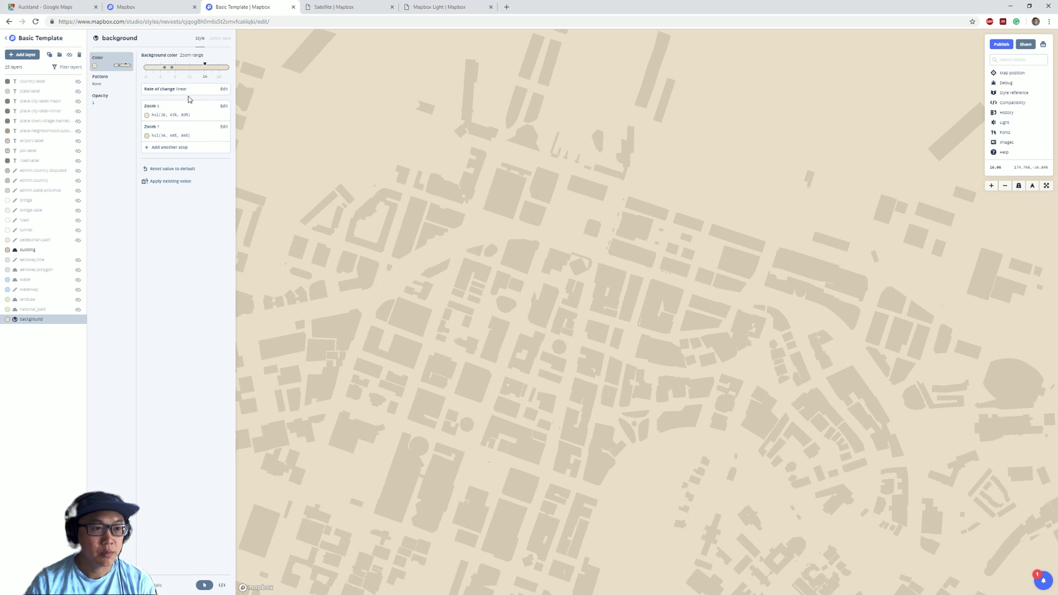
pyautogui.click(116, 84)
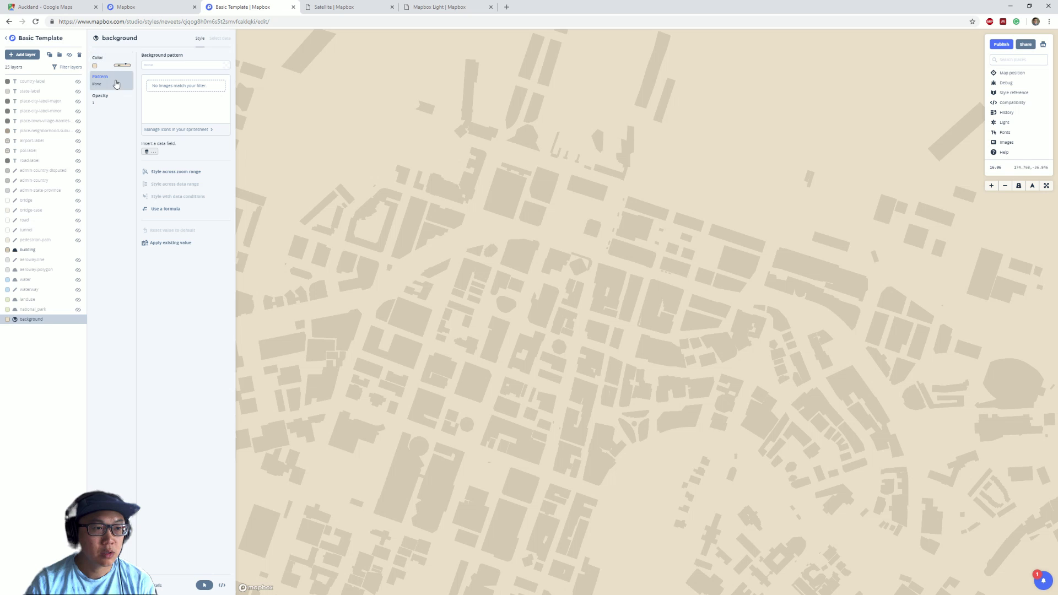
pyautogui.click(102, 66)
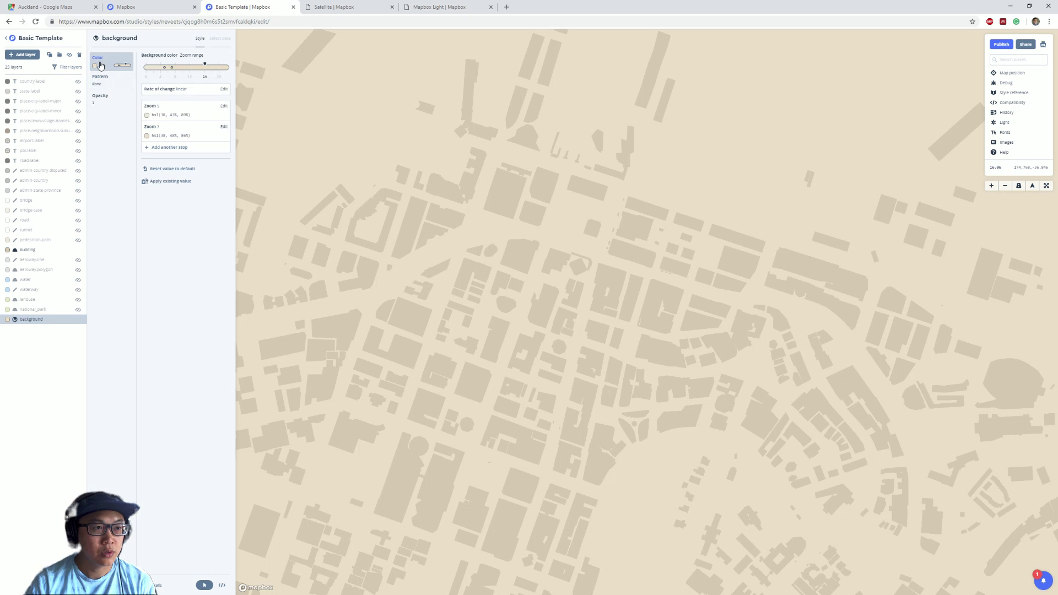
pyautogui.click(217, 117)
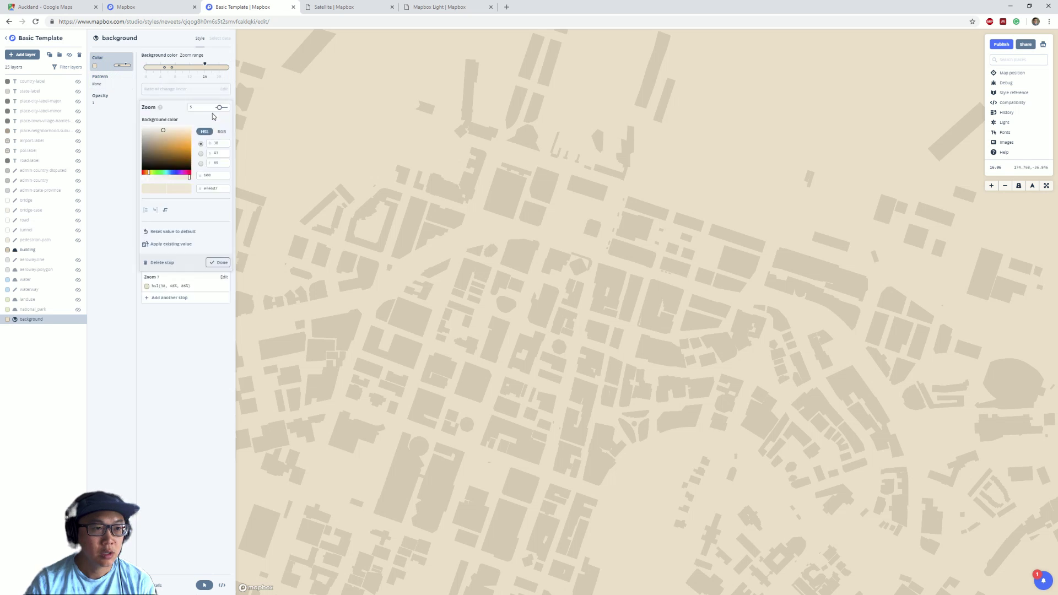
pyautogui.moveTo(164, 130); pyautogui.dragTo(111, 120)
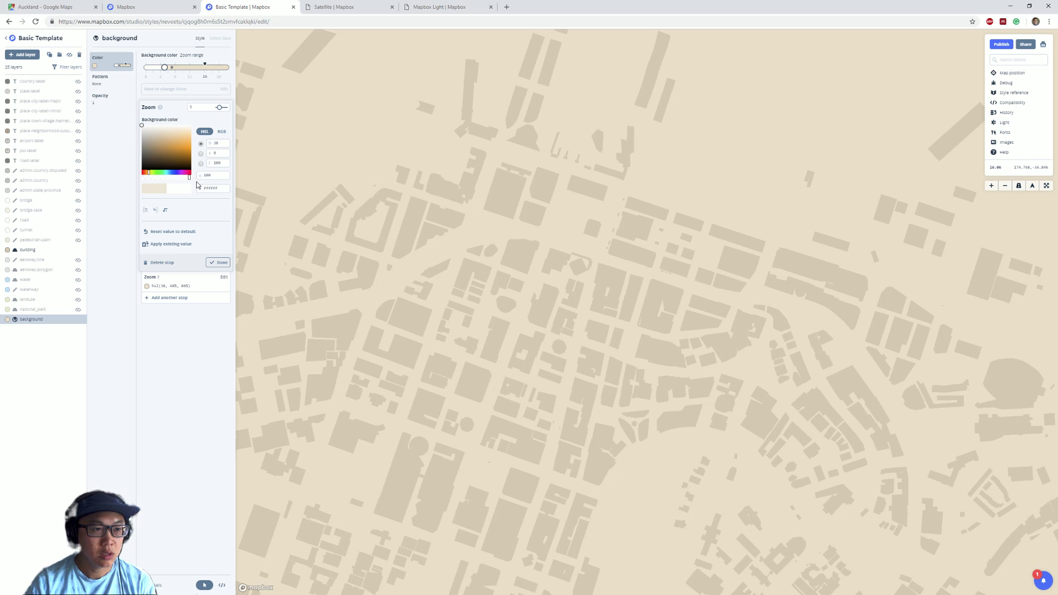
pyautogui.click(206, 286)
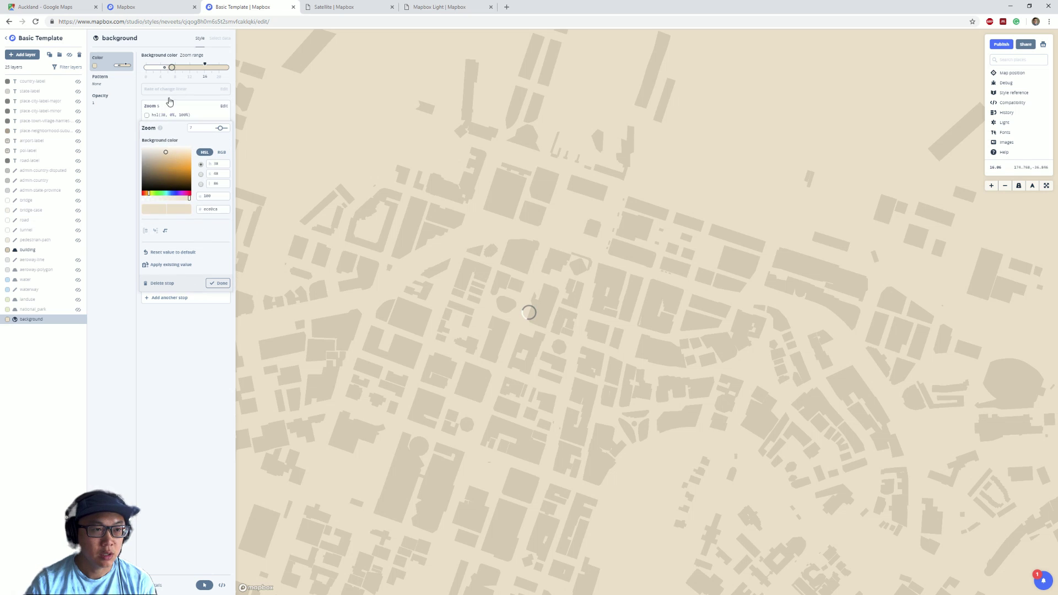
pyautogui.moveTo(166, 155); pyautogui.dragTo(104, 102)
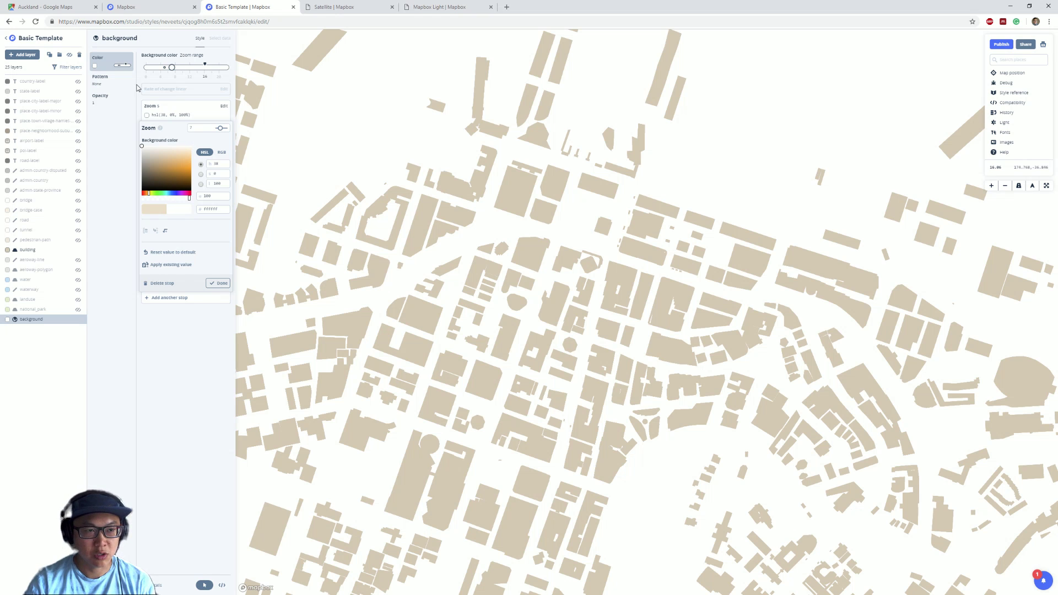
# Change the building layer's fill colour to black (#000000).
pyautogui.click(29, 250)
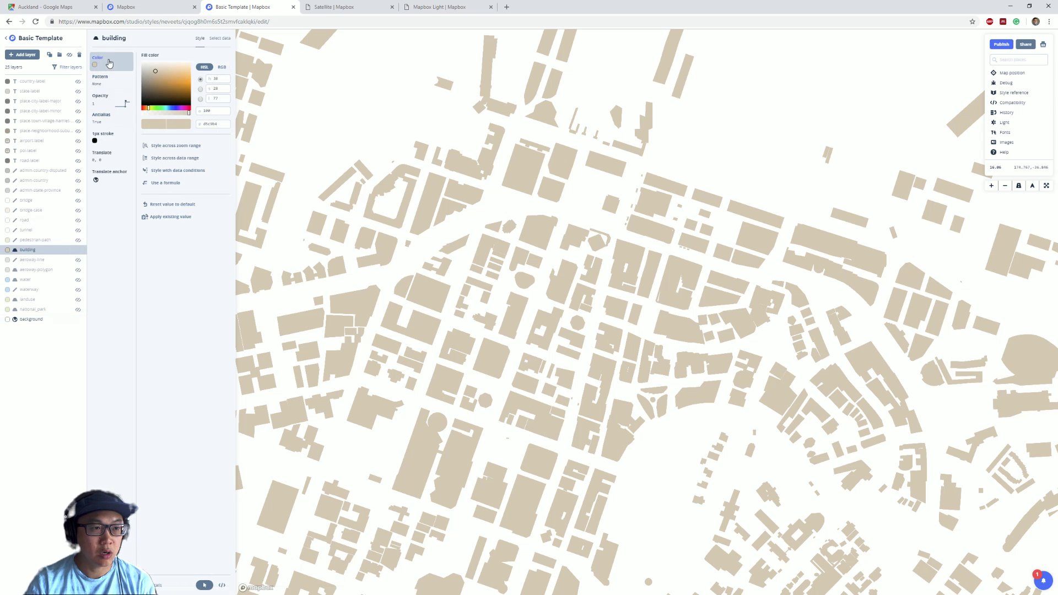
pyautogui.moveTo(157, 73); pyautogui.dragTo(128, 129)
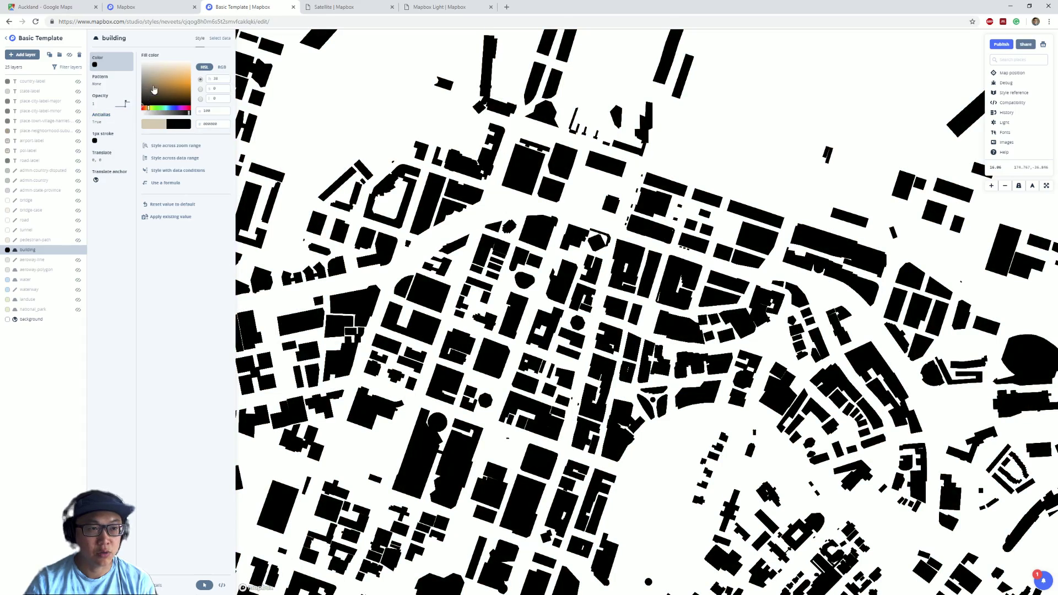
pyautogui.moveTo(482, 332)
pyautogui.mouseDown()
pyautogui.moveTo(528, 311)
pyautogui.moveTo(452, 332)
pyautogui.mouseUp()
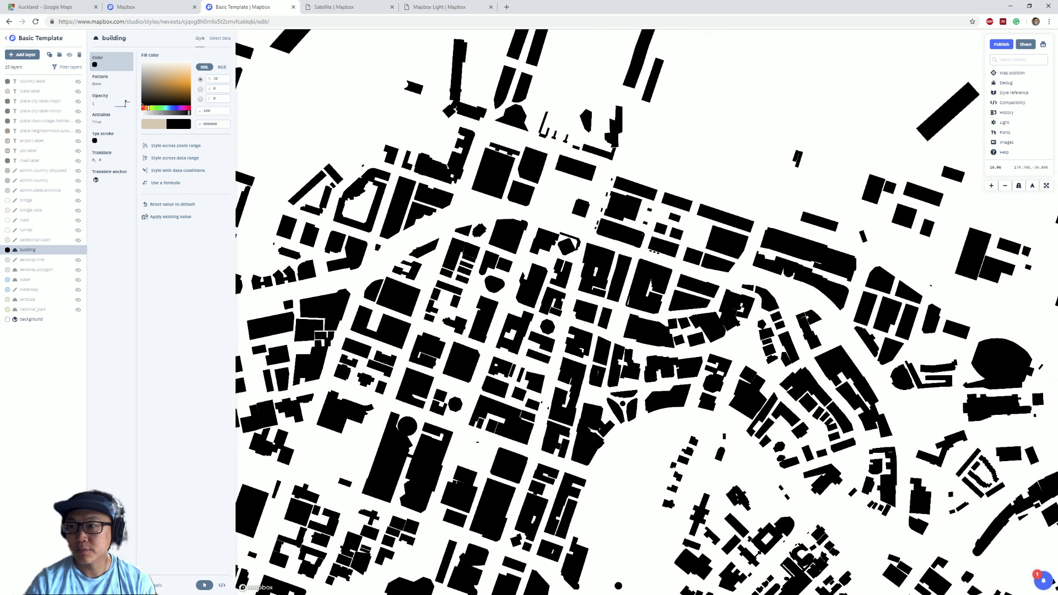
# Rename the style to 'FIGURE GROUND STYLE' and show the map fullscreen.
pyautogui.click(47, 38)
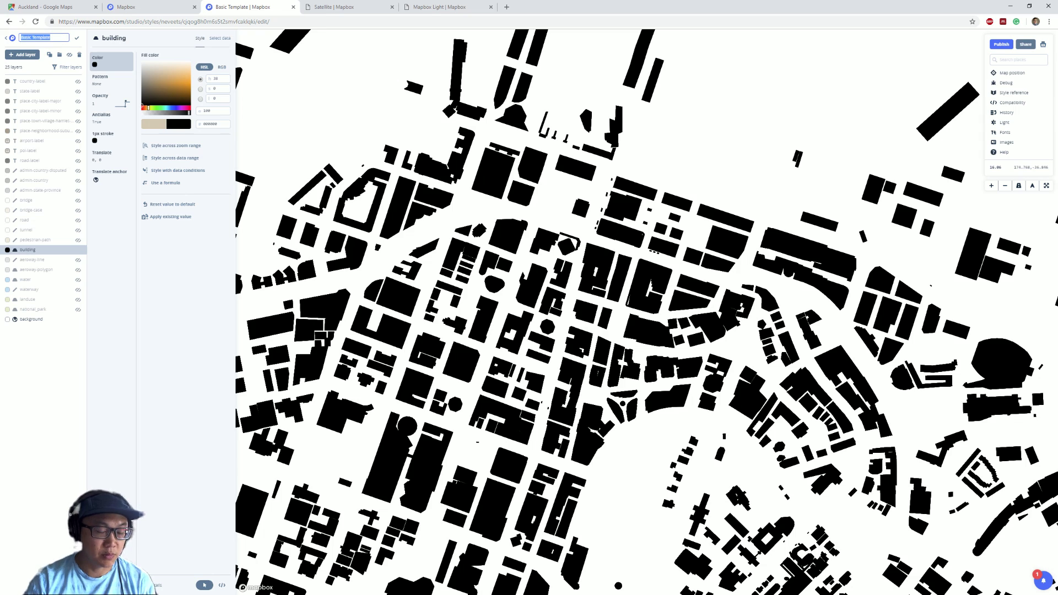
pyautogui.press('BackSpace')
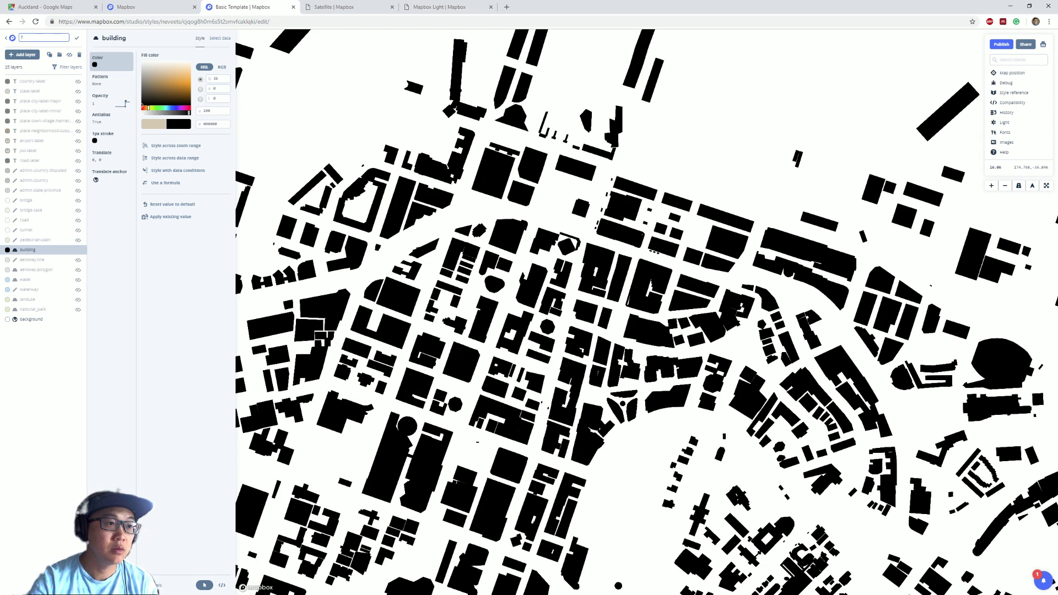
pyautogui.write('T')
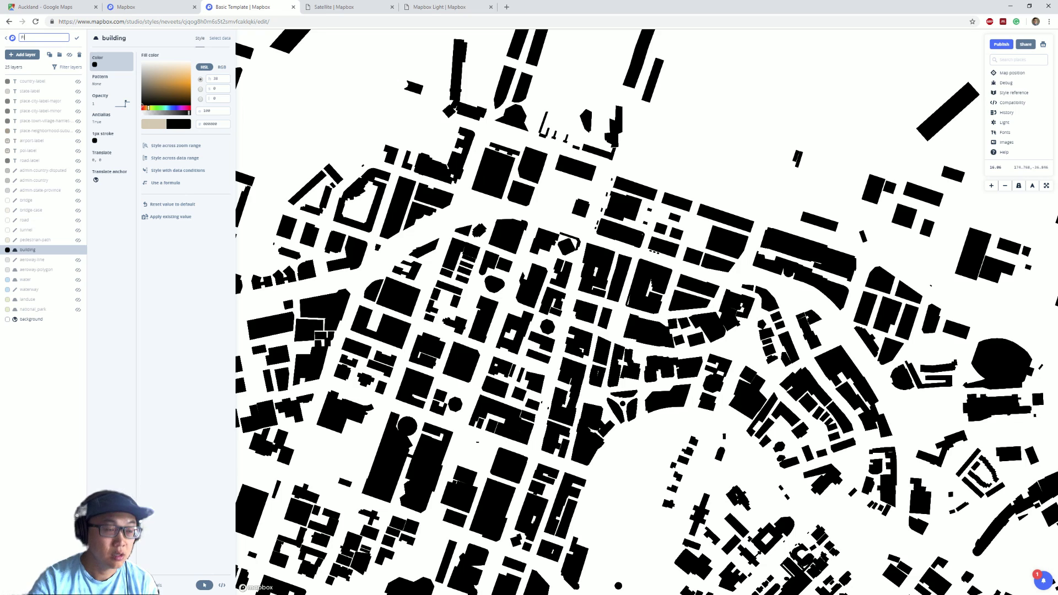
pyautogui.write('IGURE GROUND STYLE')
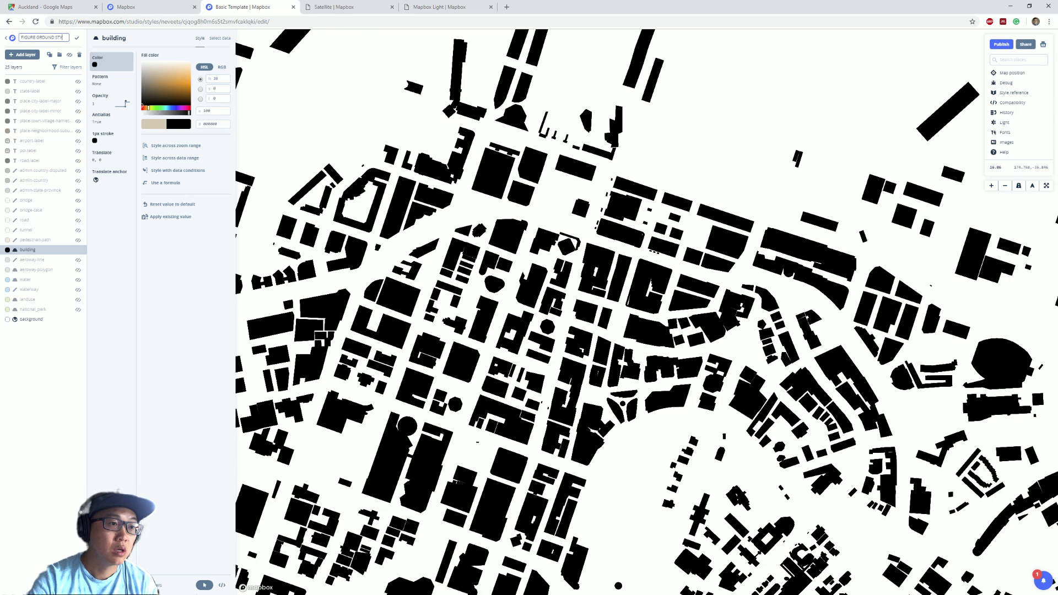
pyautogui.click(77, 38)
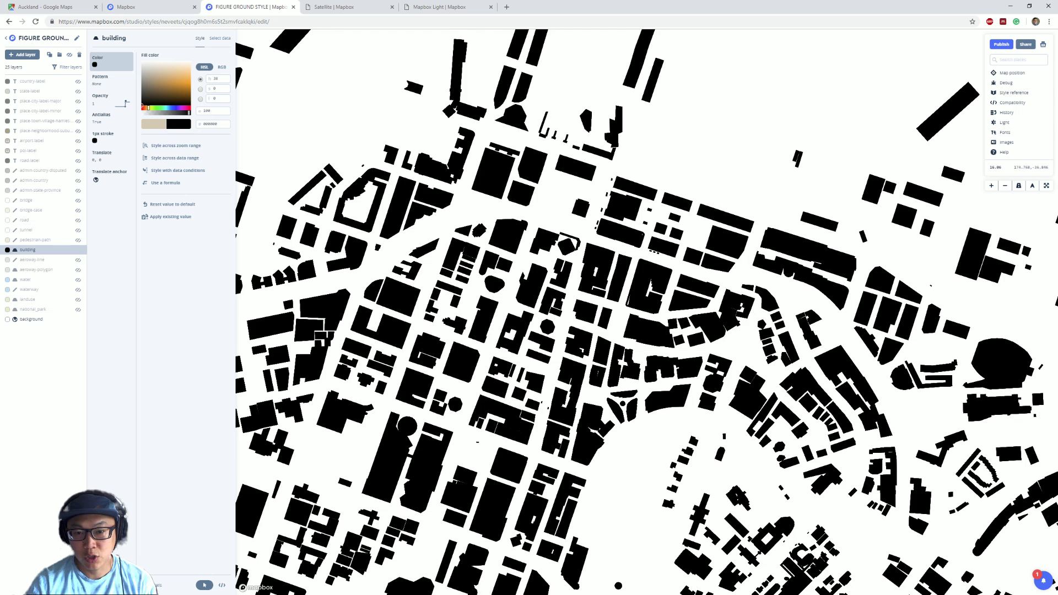
pyautogui.press('Left')
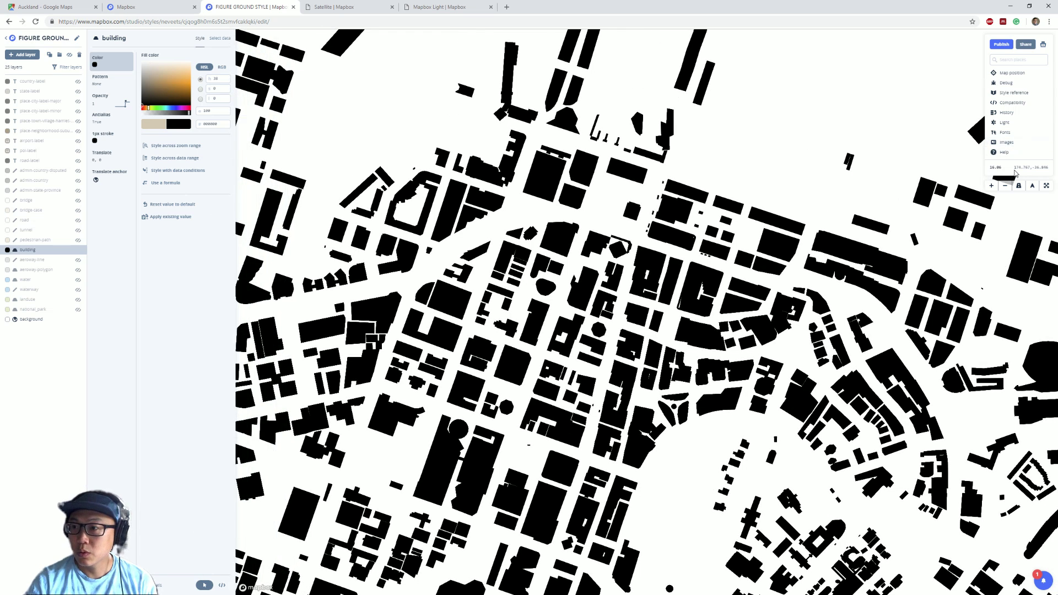
pyautogui.click(1047, 189)
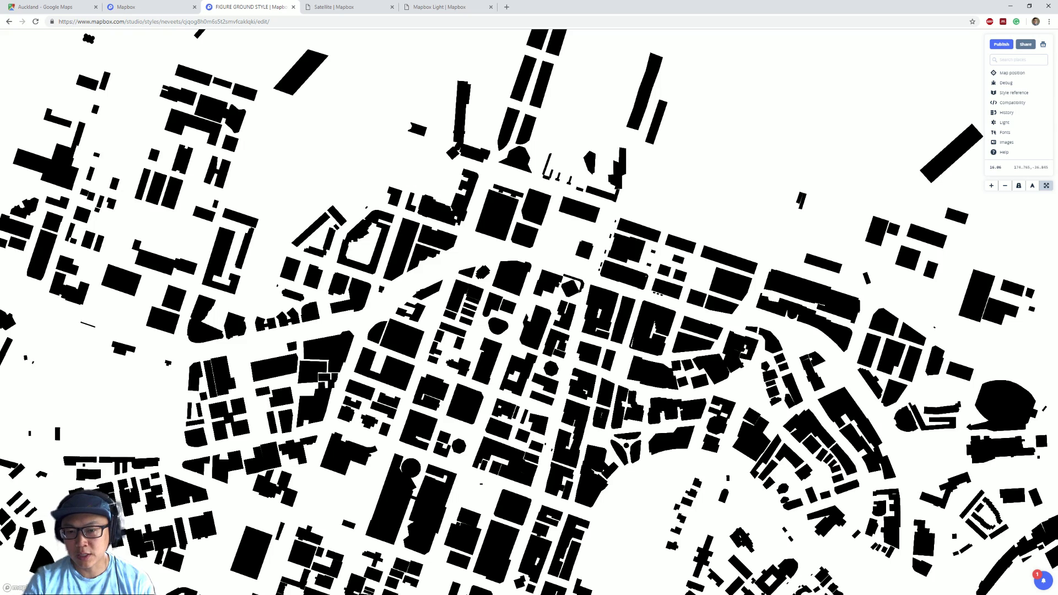
pyautogui.click(990, 59)
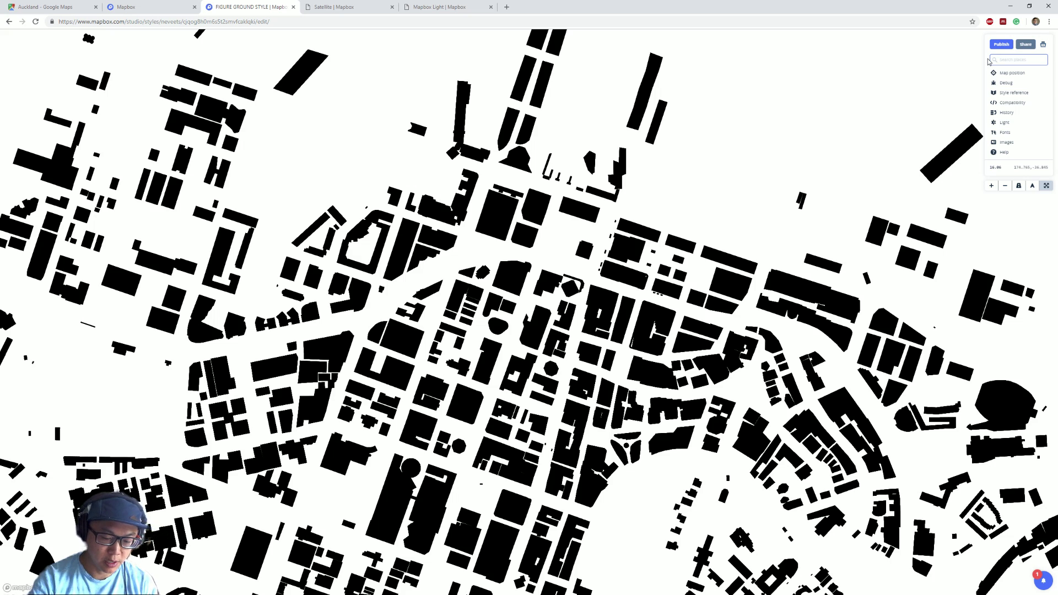
pyautogui.write('paris')
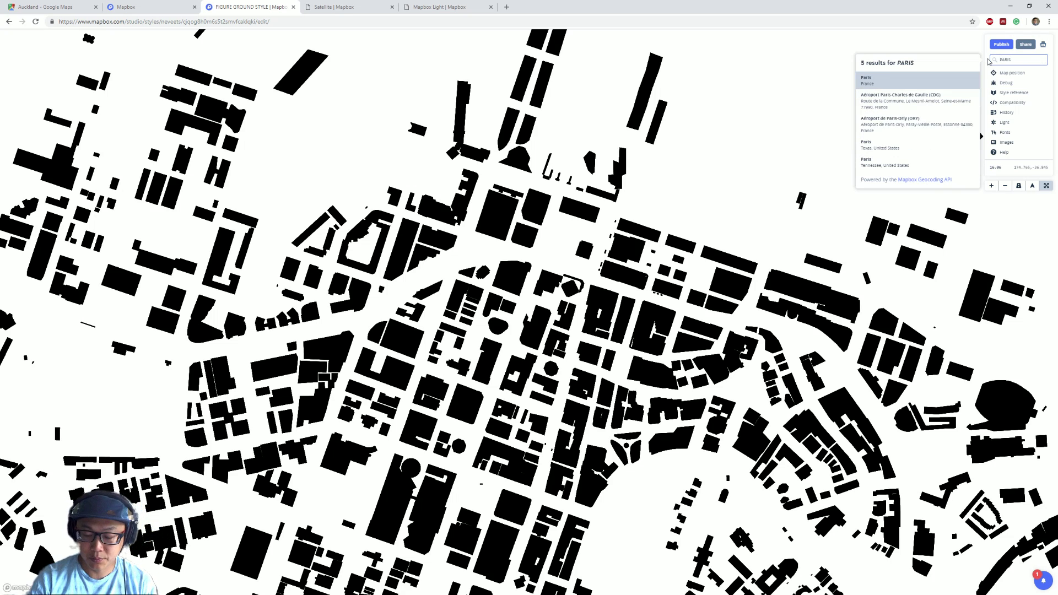
# Search for 'paris' and pan the map to frame the city.
pyautogui.press('Return')
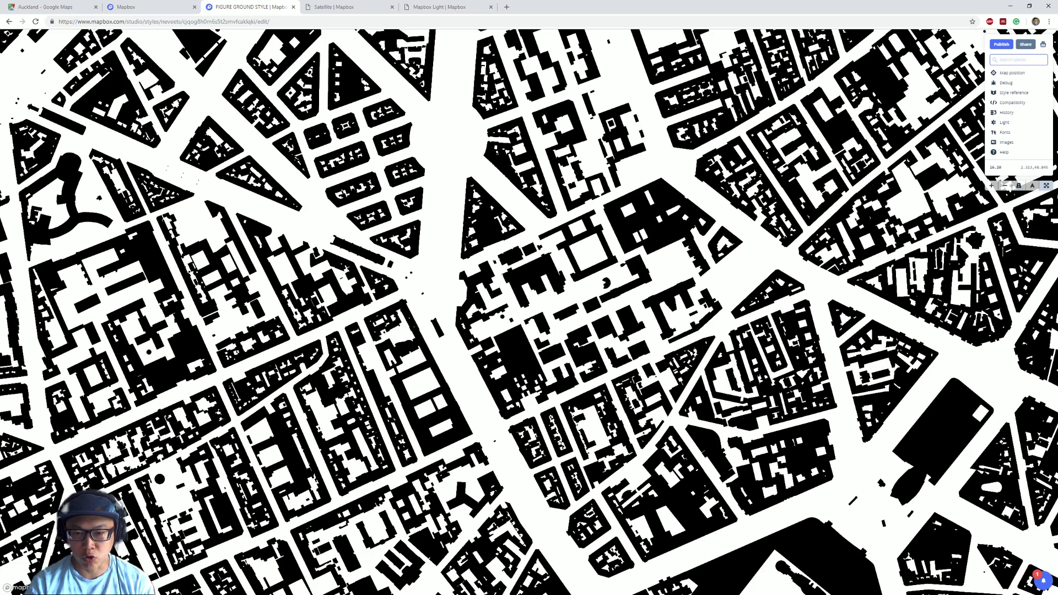
pyautogui.scroll(2, 487, 364)
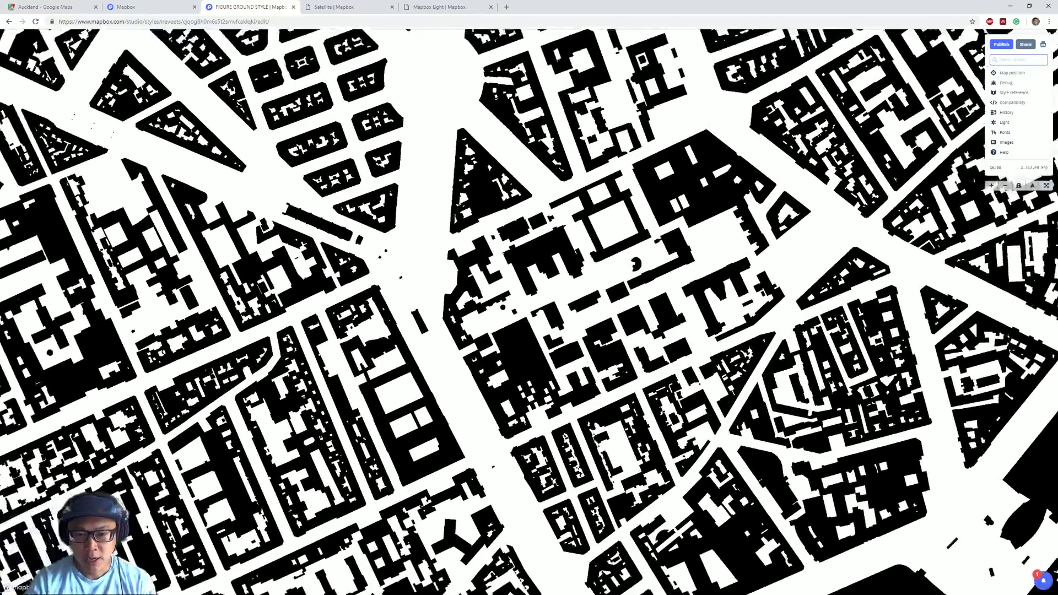
pyautogui.scroll(-3, 529, 315)
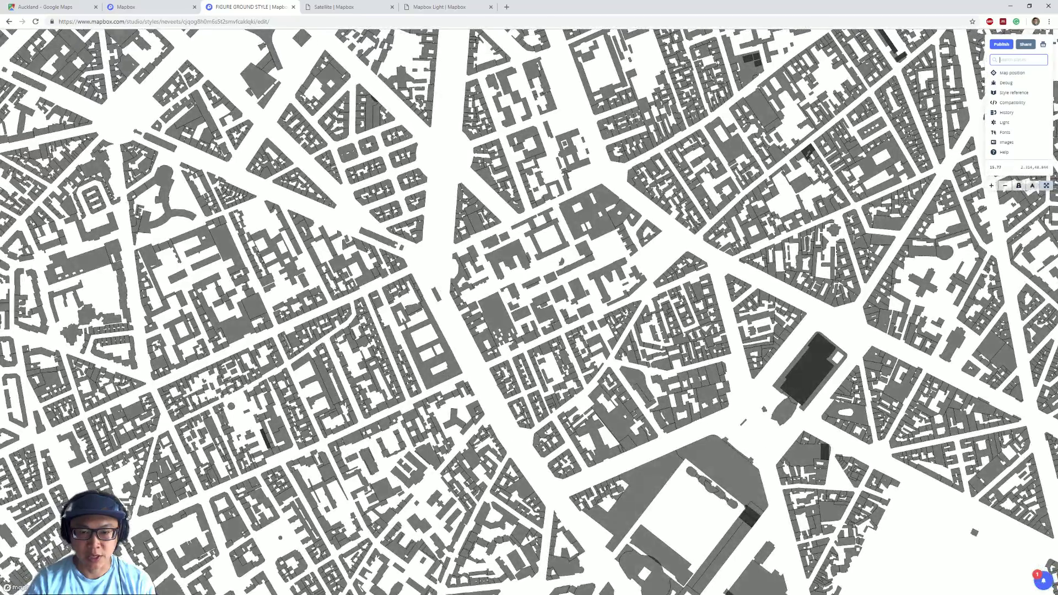
pyautogui.moveTo(530, 314); pyautogui.dragTo(575, 413)
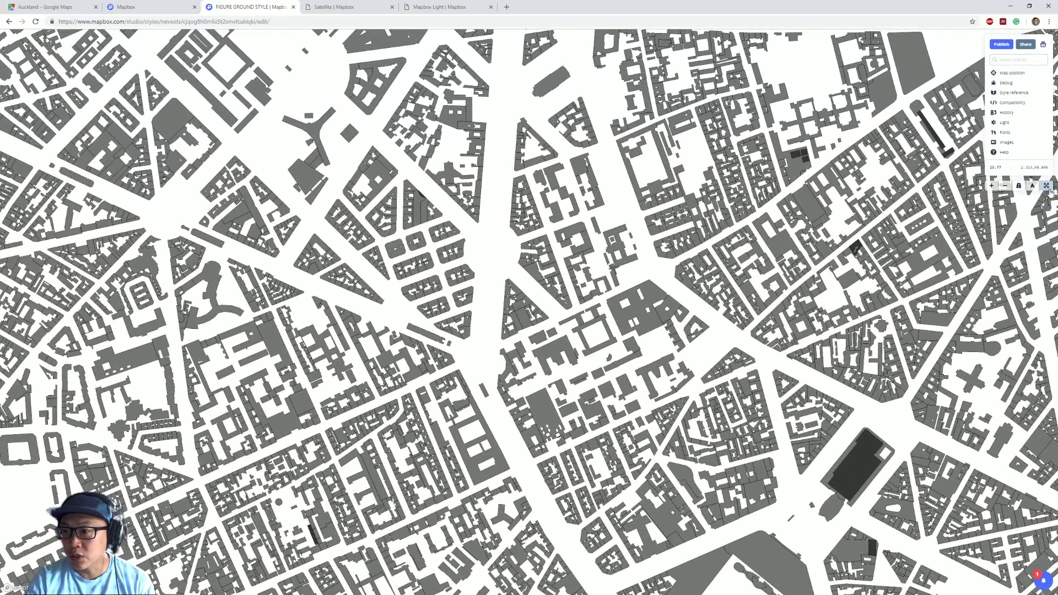
# Exit fullscreen and show the 24 layers from country-label to national_park.
pyautogui.click(1046, 188)
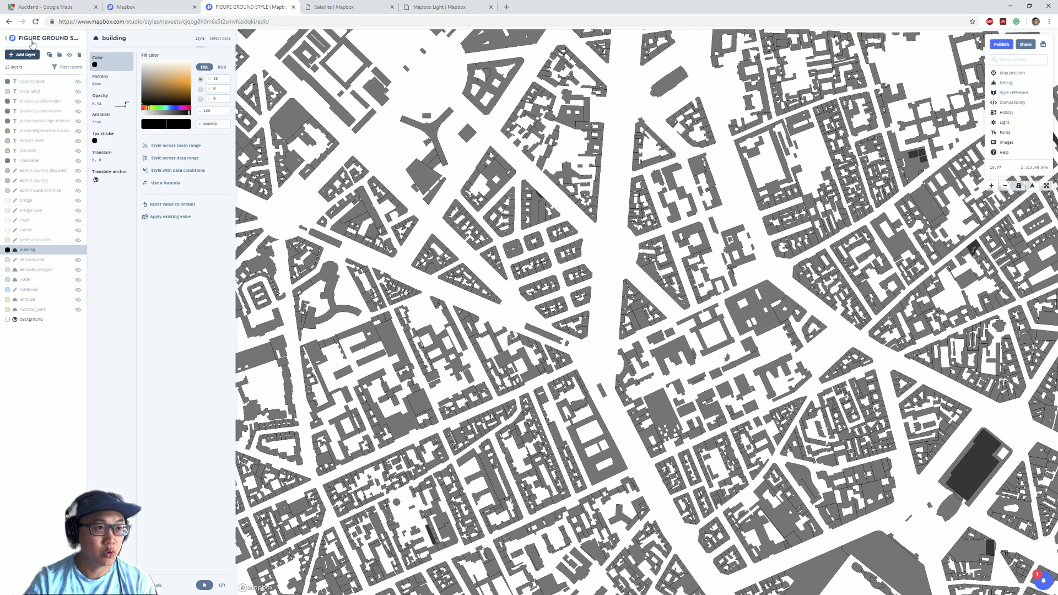
pyautogui.click(40, 82)
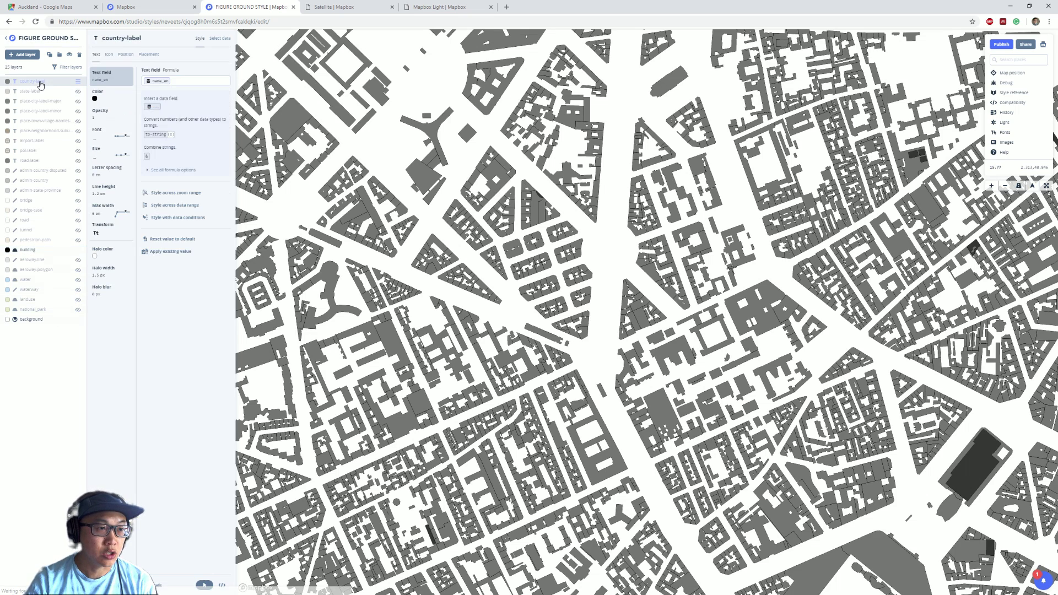
pyautogui.keyDown('shift'); pyautogui.click(33, 309); pyautogui.keyUp('shift')
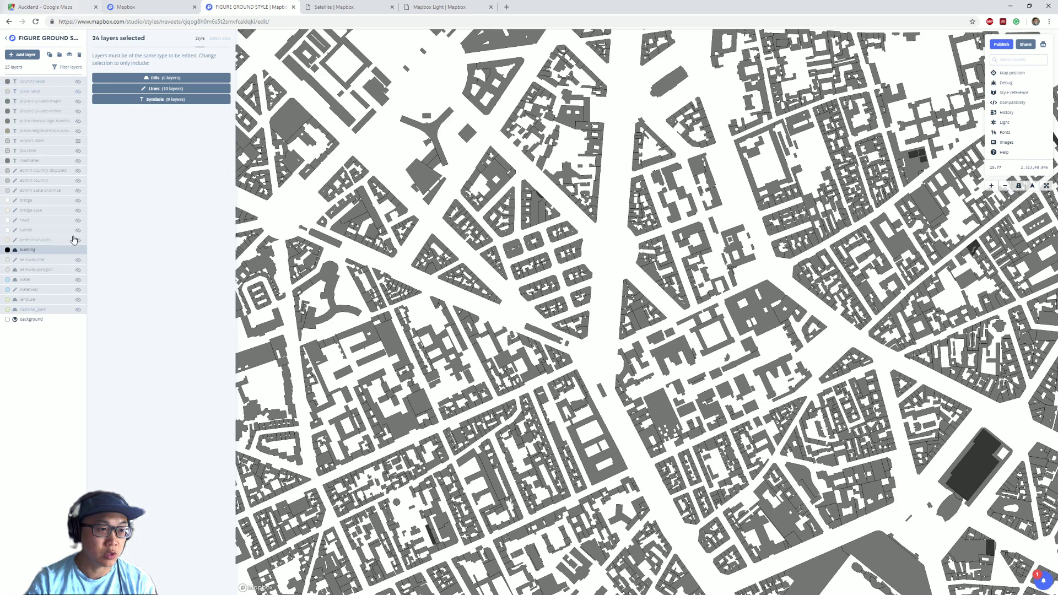
pyautogui.click(70, 56)
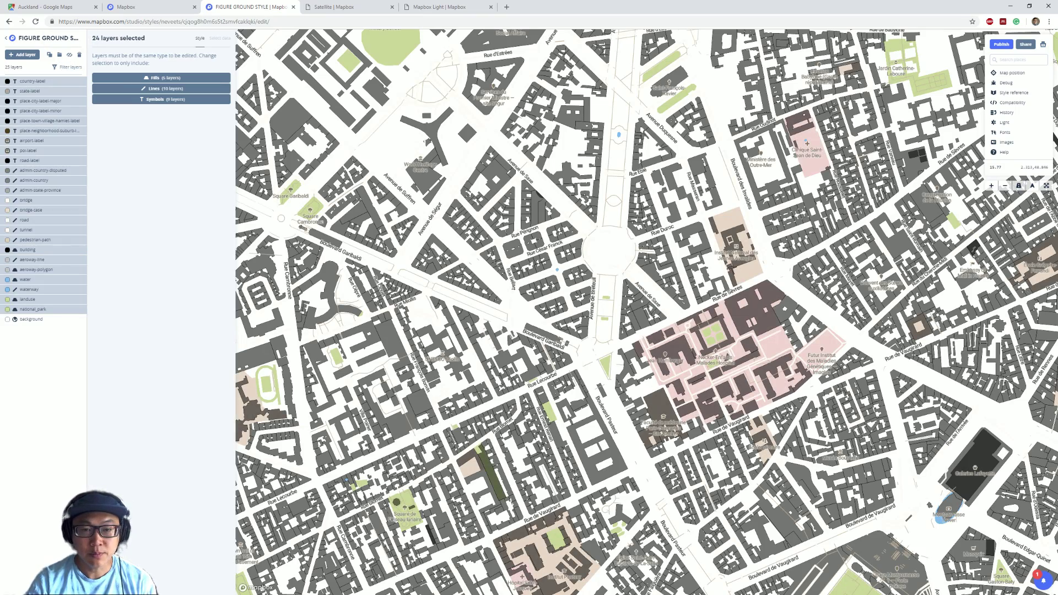
pyautogui.scroll(-3, 529, 331)
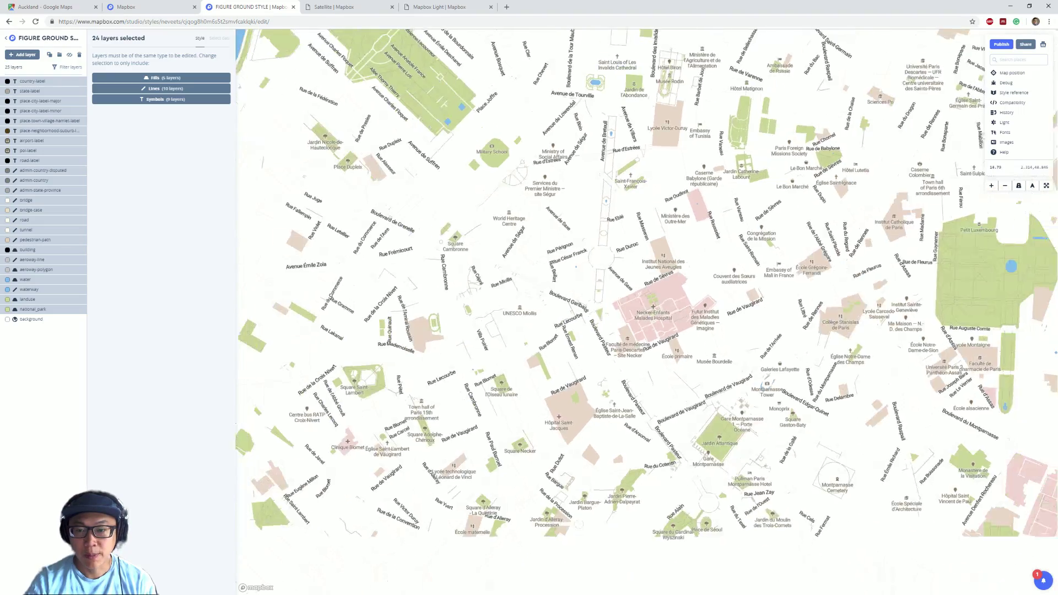
pyautogui.scroll(-3, 644, 315)
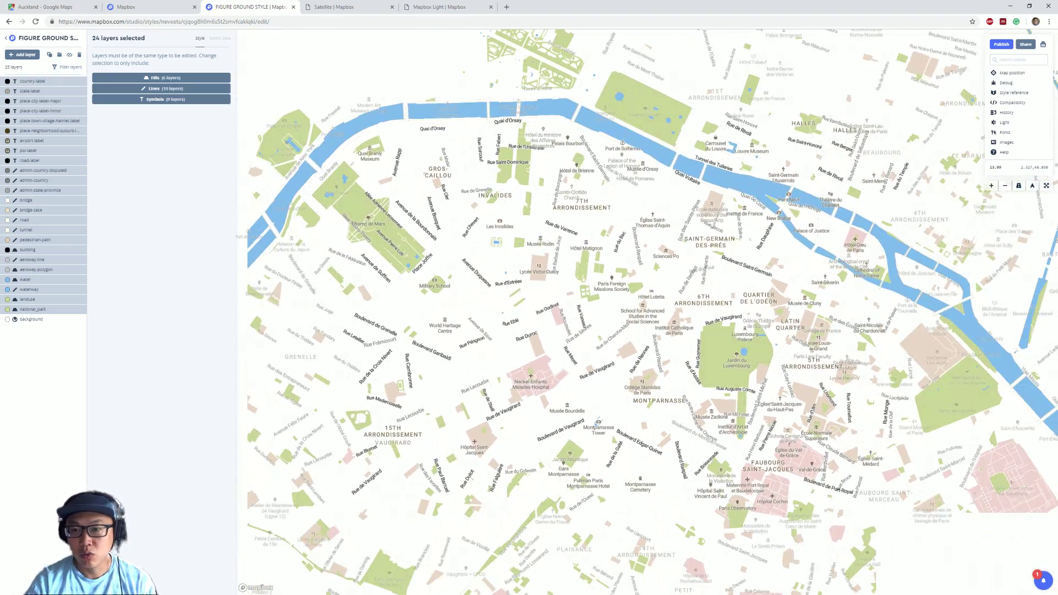
pyautogui.scroll(2, 645, 315)
pyautogui.scroll(-2, 645, 289)
pyautogui.scroll(-2, 645, 290)
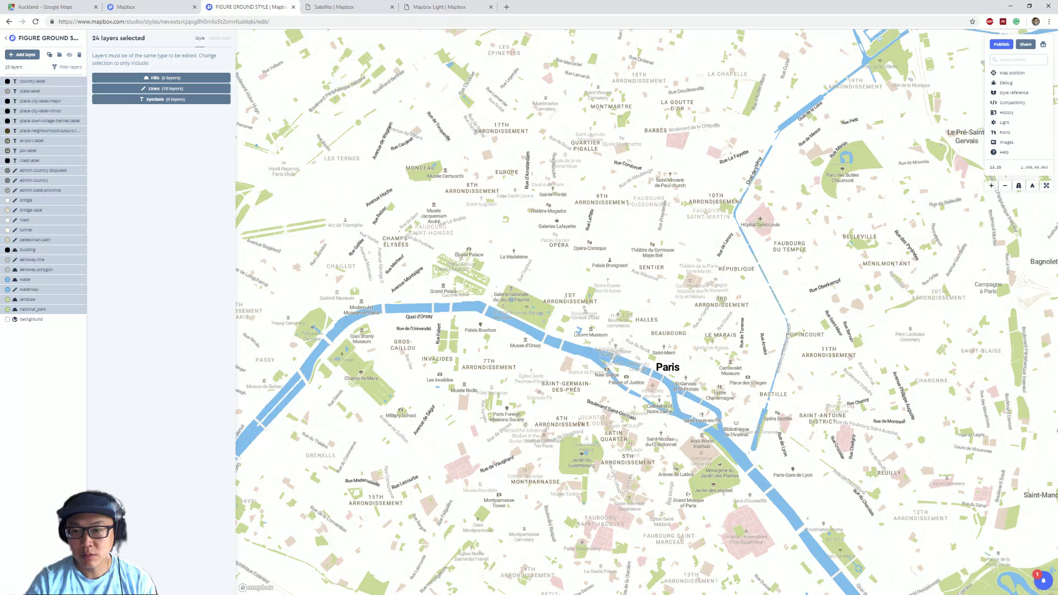
pyautogui.scroll(-2, 645, 290)
pyautogui.scroll(-2, 645, 290)
# Pan to Boulevard Carnot in Saint-Denis and deselect the building layer, leaving 23 selected.
pyautogui.moveTo(662, 315)
pyautogui.mouseDown()
pyautogui.moveTo(537, 313)
pyautogui.moveTo(536, 439)
pyautogui.mouseUp()
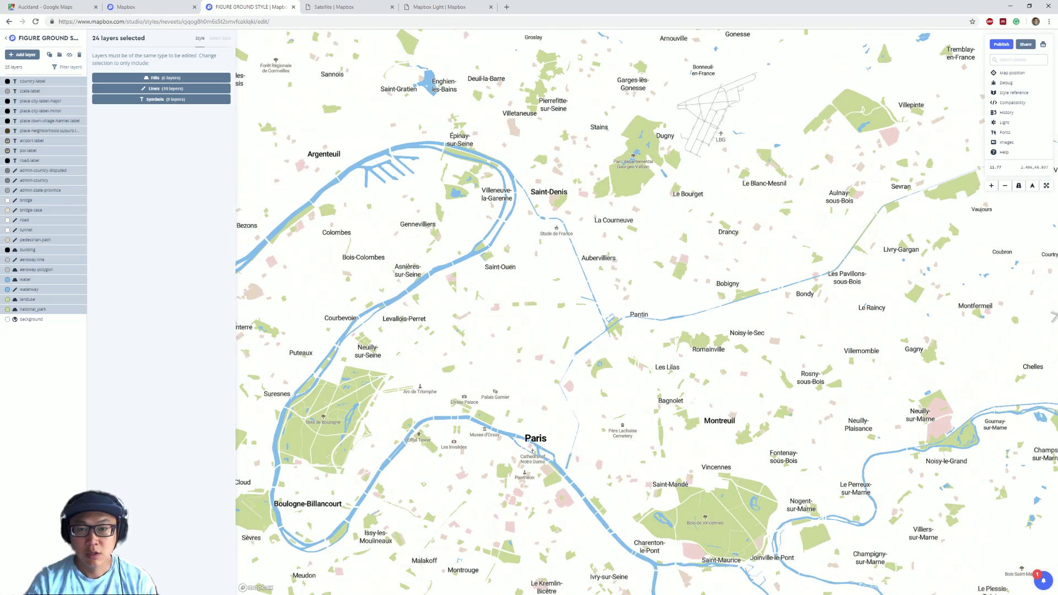
pyautogui.scroll(2, 526, 182)
pyautogui.scroll(2, 525, 183)
pyautogui.scroll(2, 526, 182)
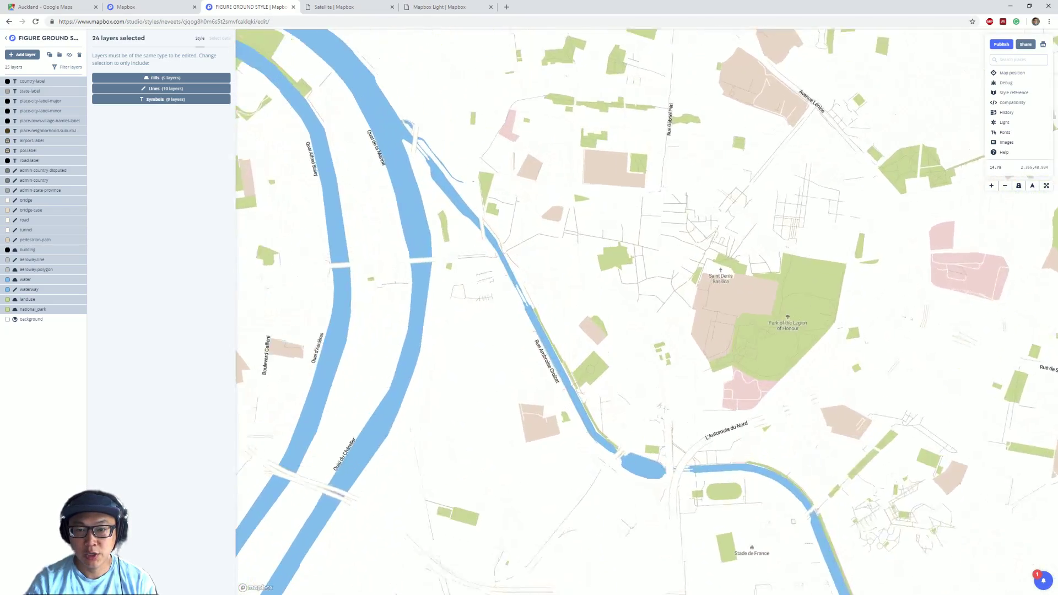
pyautogui.scroll(2, 526, 182)
pyautogui.scroll(2, 810, 252)
pyautogui.scroll(1, 810, 252)
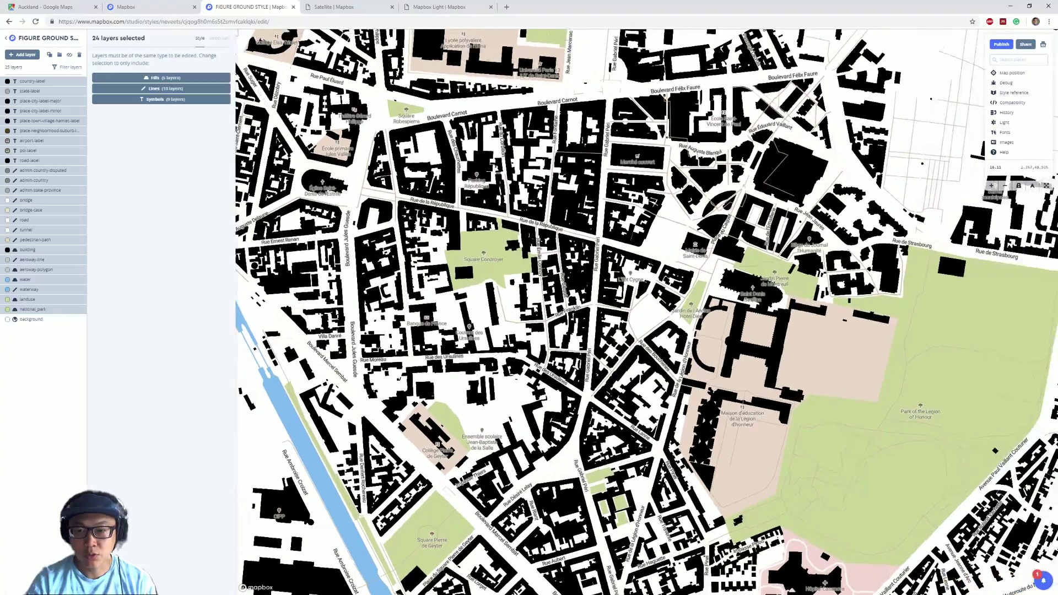
pyautogui.scroll(1, 811, 253)
pyautogui.scroll(1, 575, 230)
pyautogui.moveTo(397, 207); pyautogui.dragTo(550, 349)
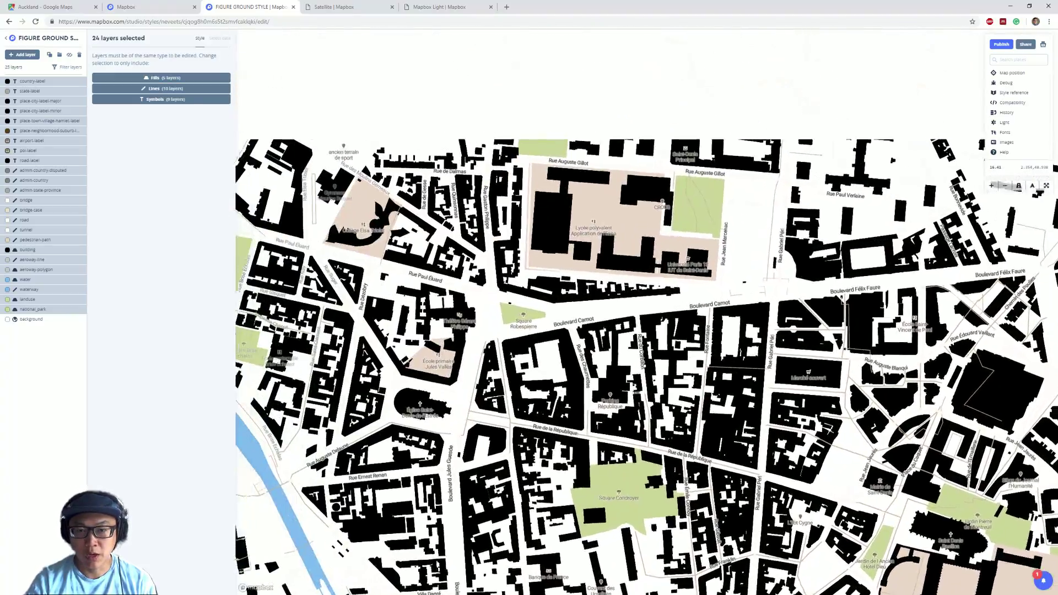
pyautogui.moveTo(446, 376); pyautogui.dragTo(496, 463)
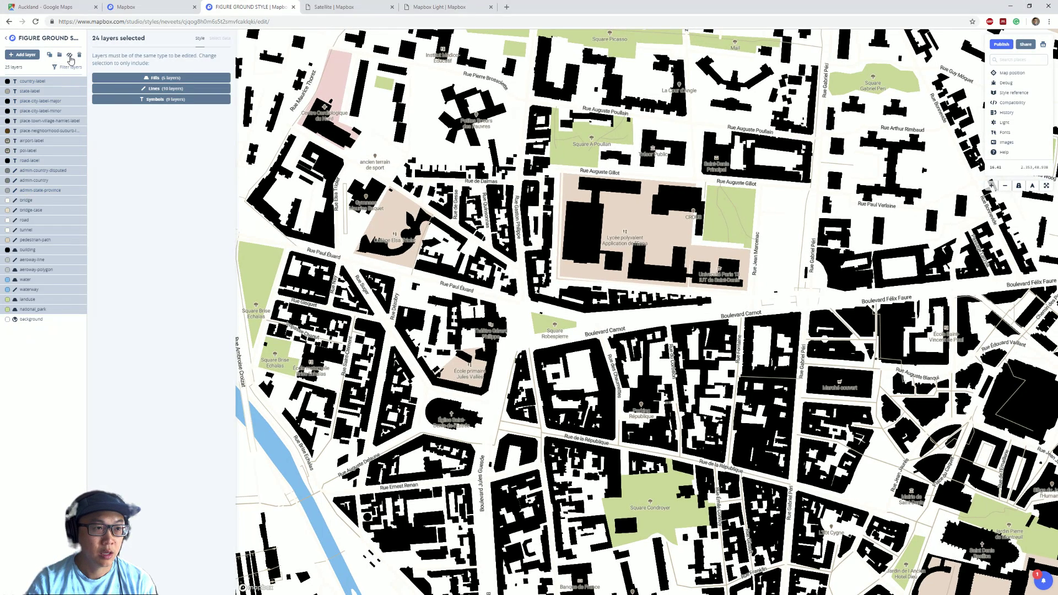
pyautogui.moveTo(41, 260)
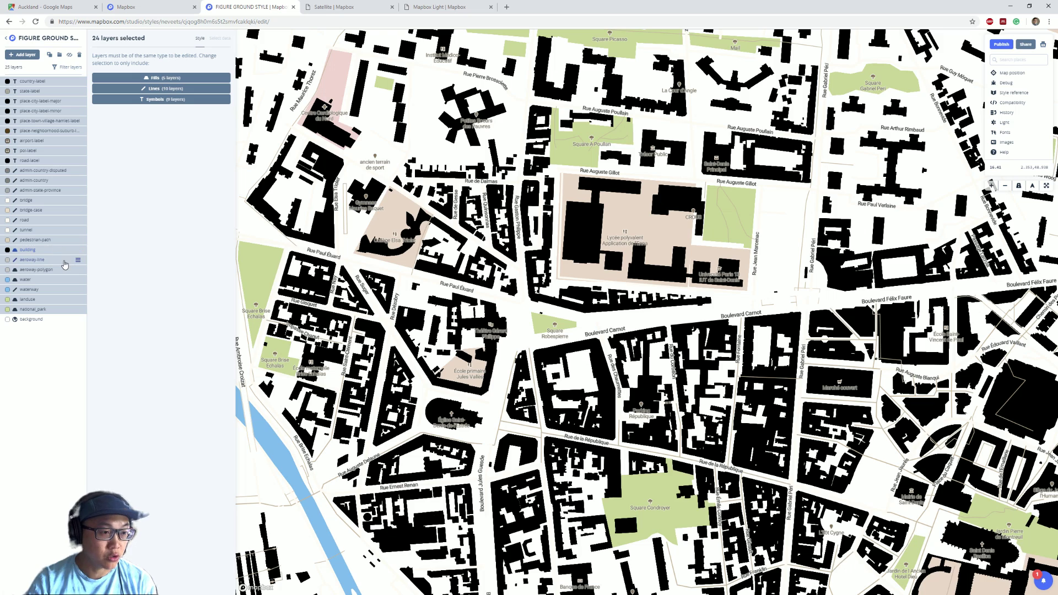
pyautogui.keyDown('ctrl'); pyautogui.click(46, 250); pyautogui.keyUp('ctrl')
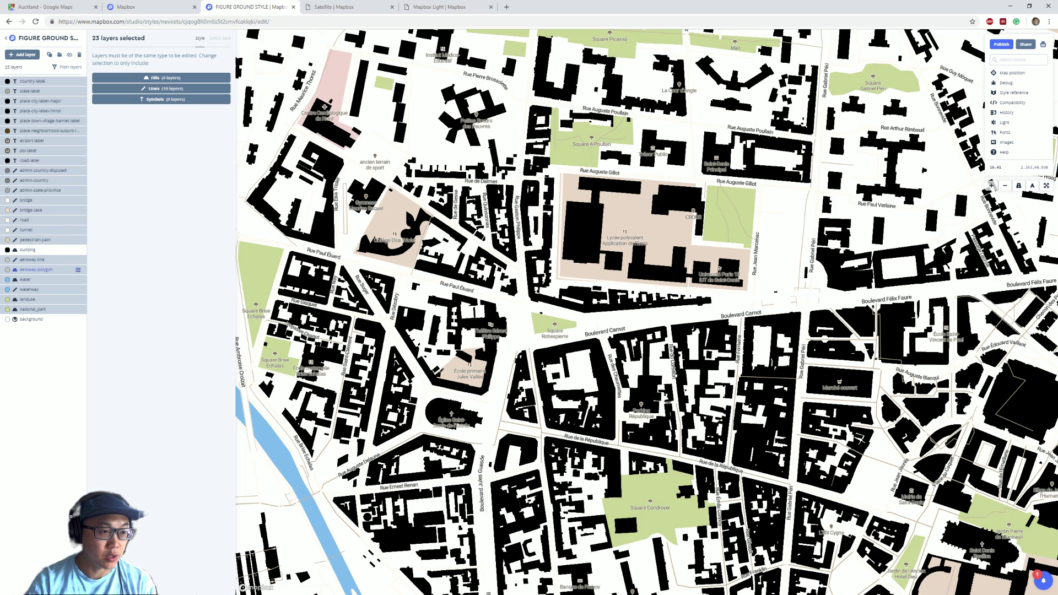
# Hide the 23 non-building layers, reframe the map and collapse the sidebar.
pyautogui.click(70, 55)
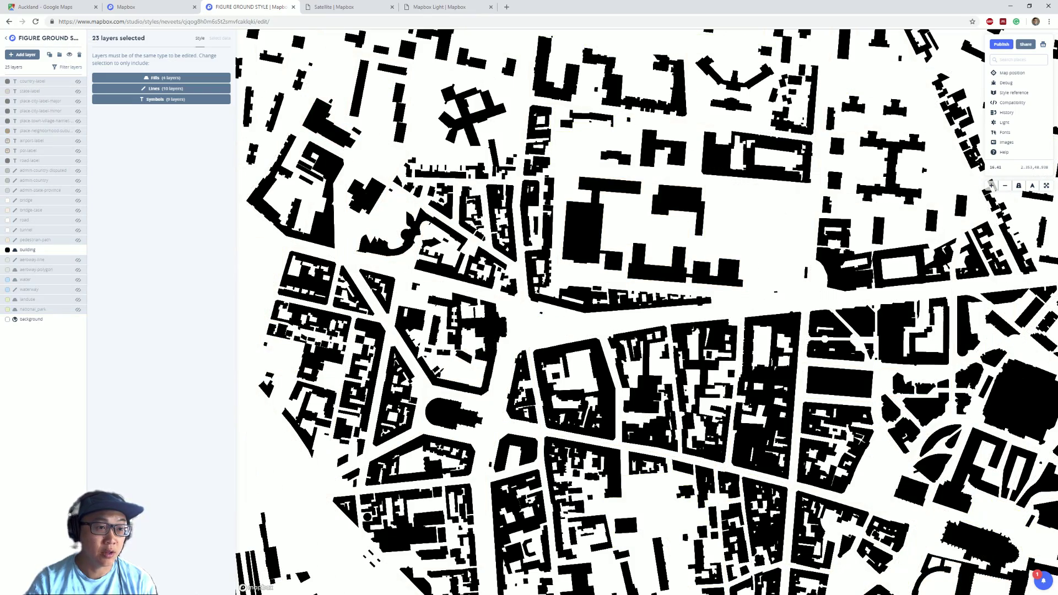
pyautogui.moveTo(627, 264)
pyautogui.mouseDown()
pyautogui.moveTo(524, 312)
pyautogui.moveTo(480, 147)
pyautogui.mouseUp()
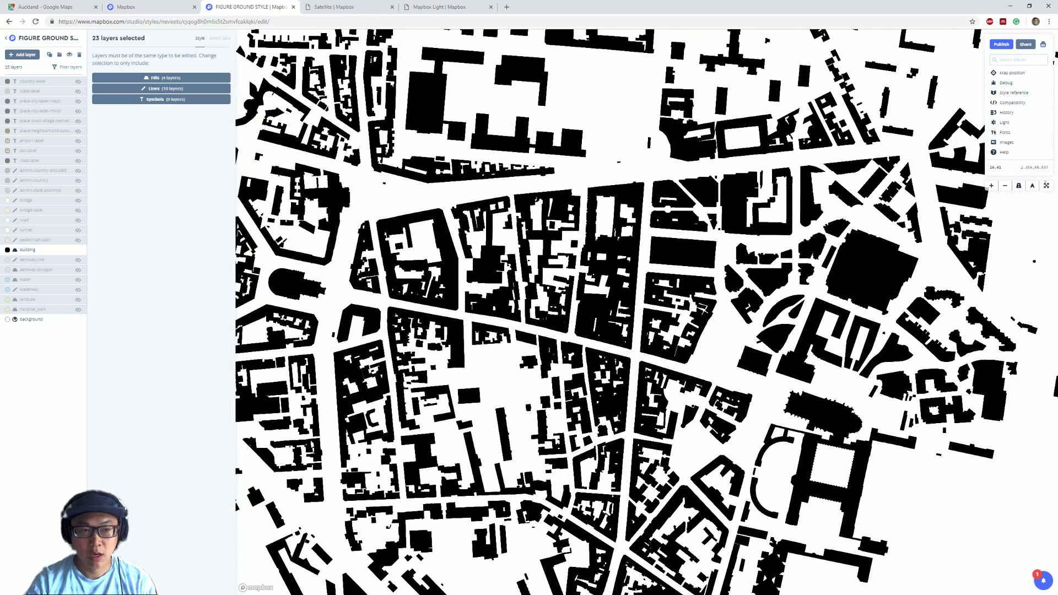
pyautogui.click(1046, 185)
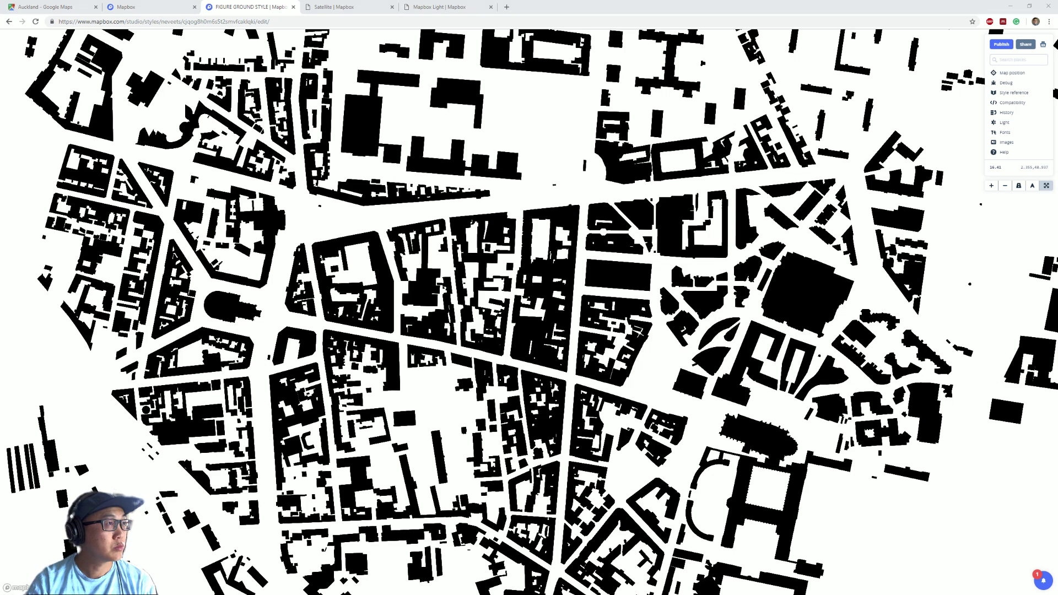
# Move the Snipping Tool window to the upper left and list its snip modes.
pyautogui.moveTo(471, 238); pyautogui.dragTo(279, 178)
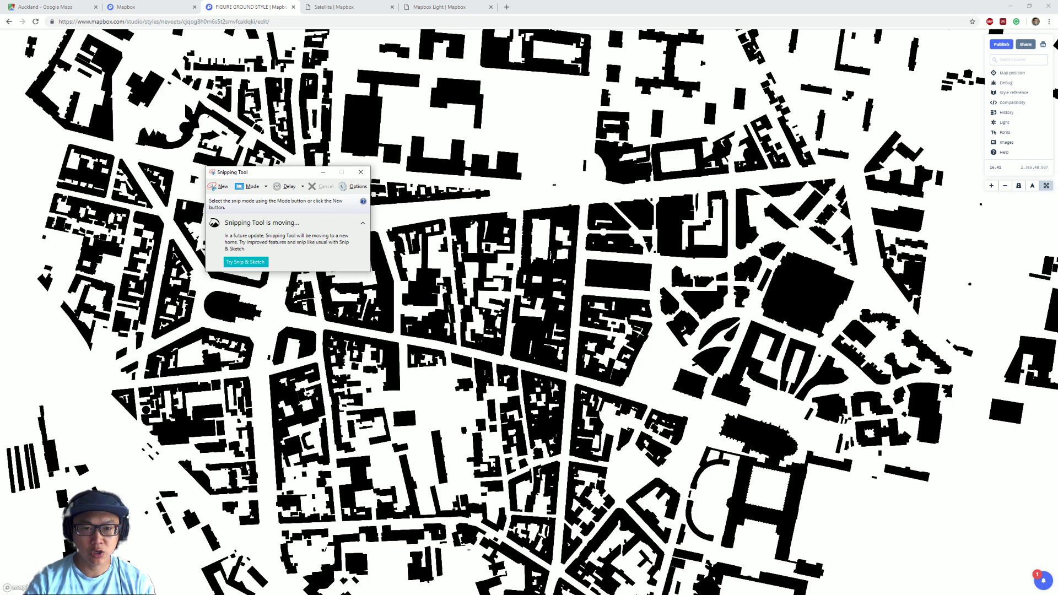
pyautogui.click(264, 186)
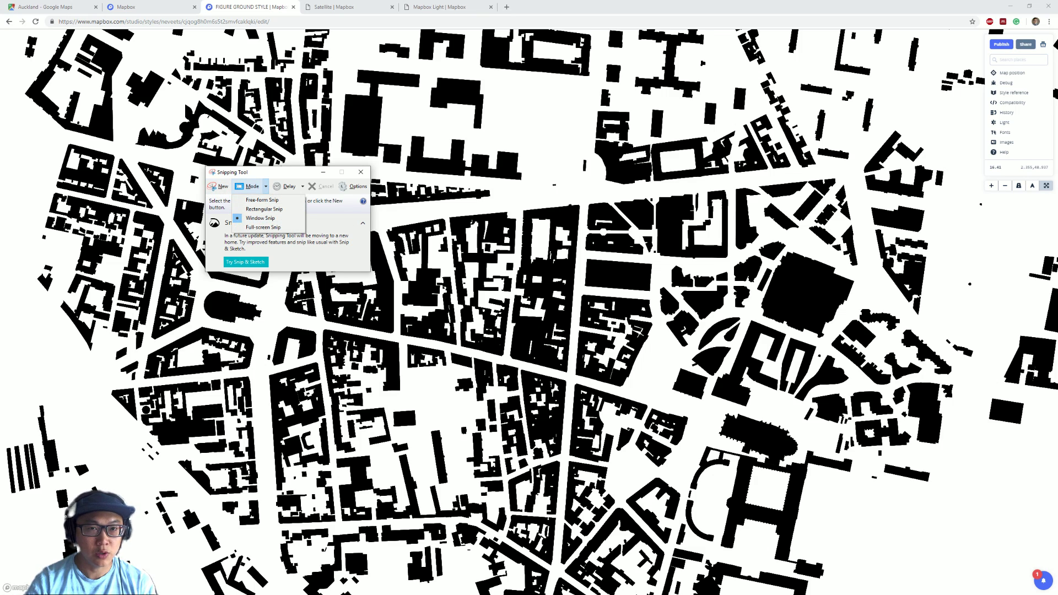
# Take a rectangular snip of the Paris building map and save it as a PNG.
pyautogui.click(294, 215)
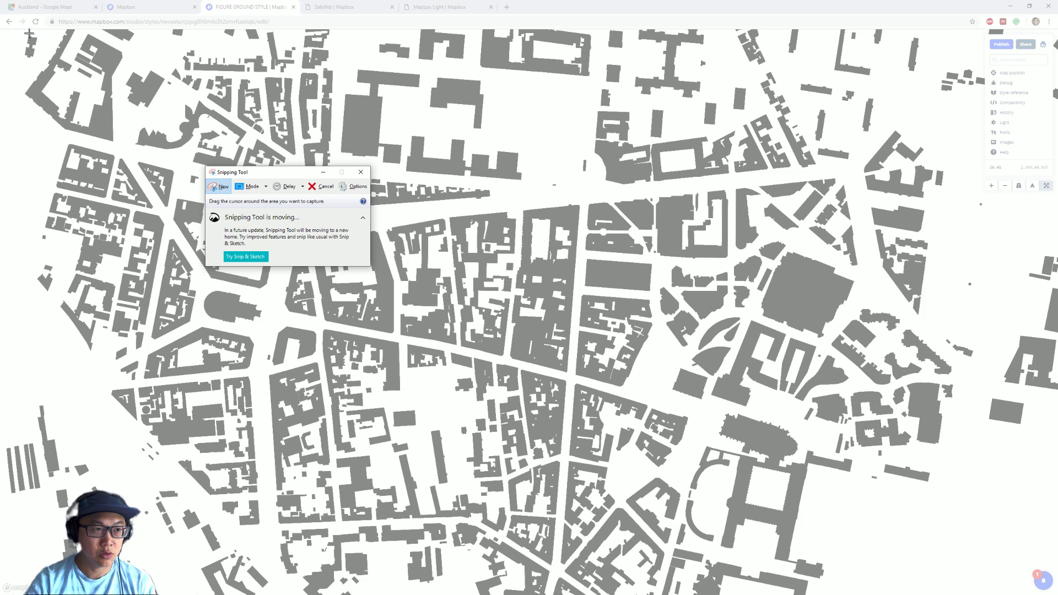
pyautogui.moveTo(21, 33)
pyautogui.mouseDown()
pyautogui.moveTo(616, 395)
pyautogui.moveTo(878, 571)
pyautogui.mouseUp()
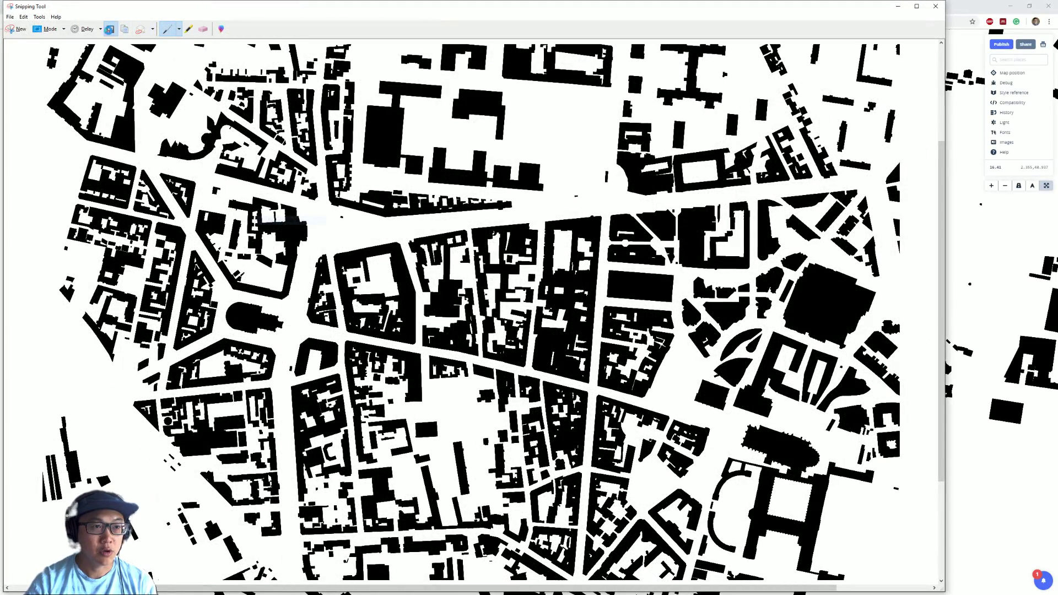
pyautogui.click(110, 30)
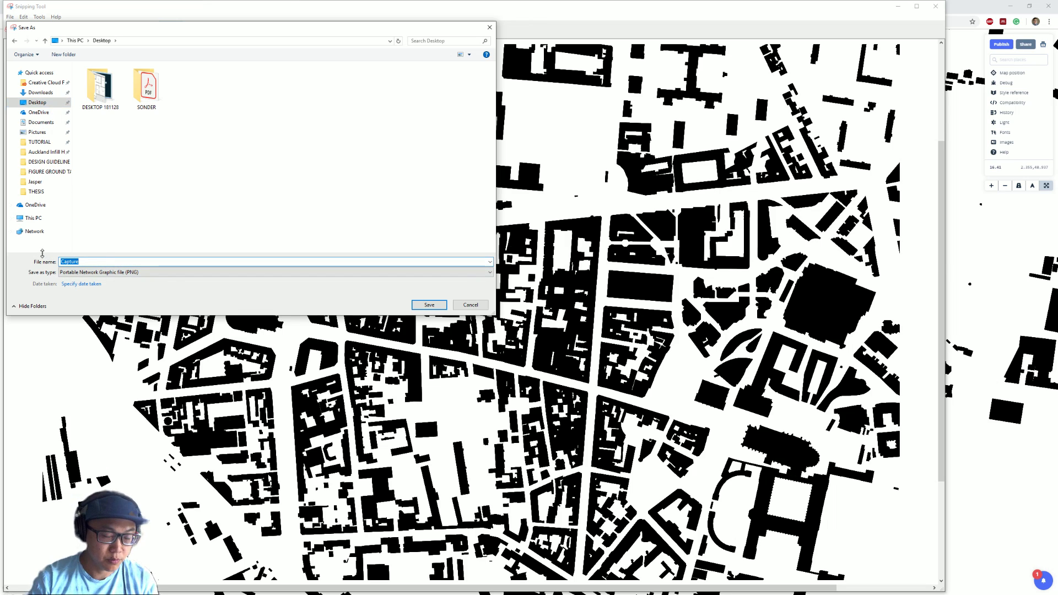
pyautogui.write('figur')
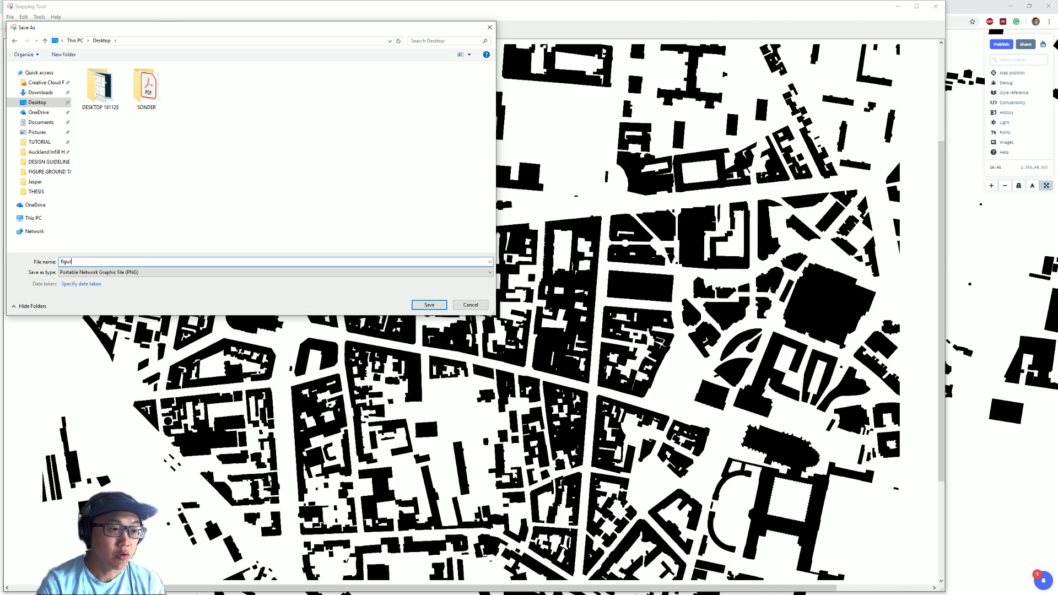
pyautogui.write('e ground paris')
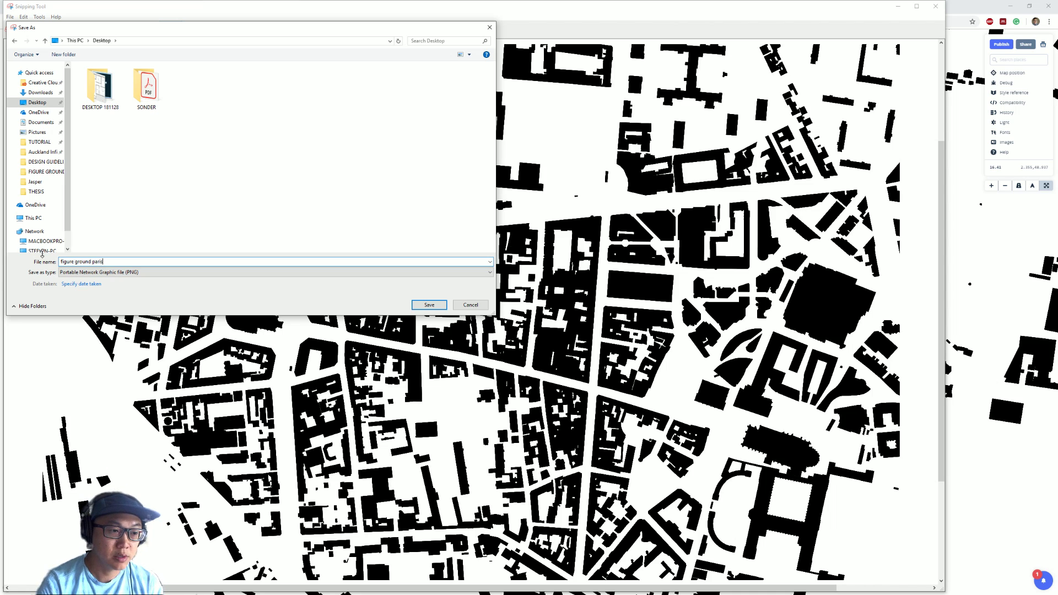
pyautogui.press('Return')
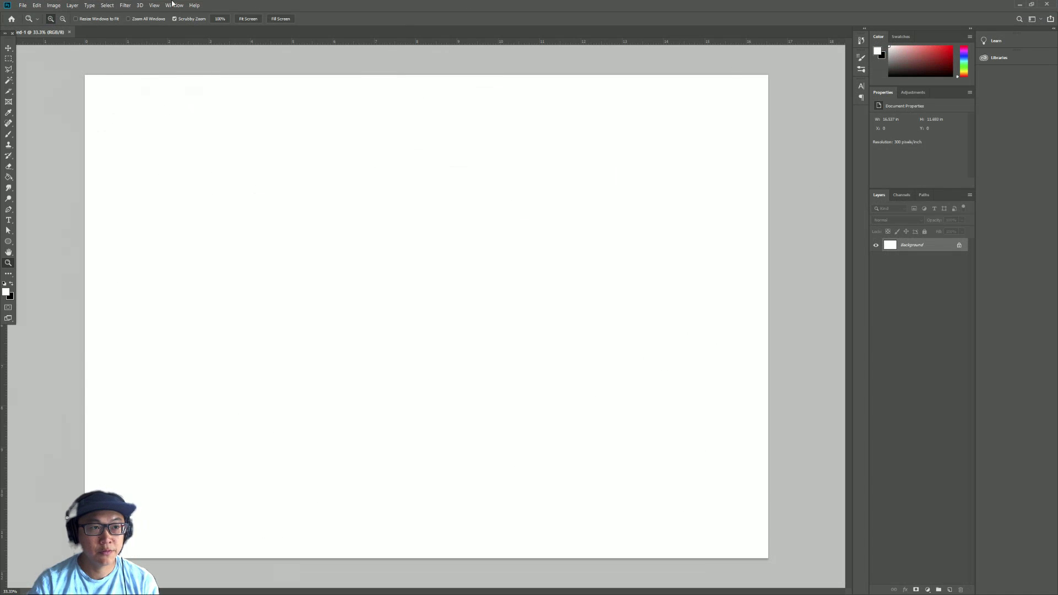
# Open the saved figure ground paris PNG and zoom in closely on its building footprints.
pyautogui.click(22, 6)
pyautogui.click(42, 27)
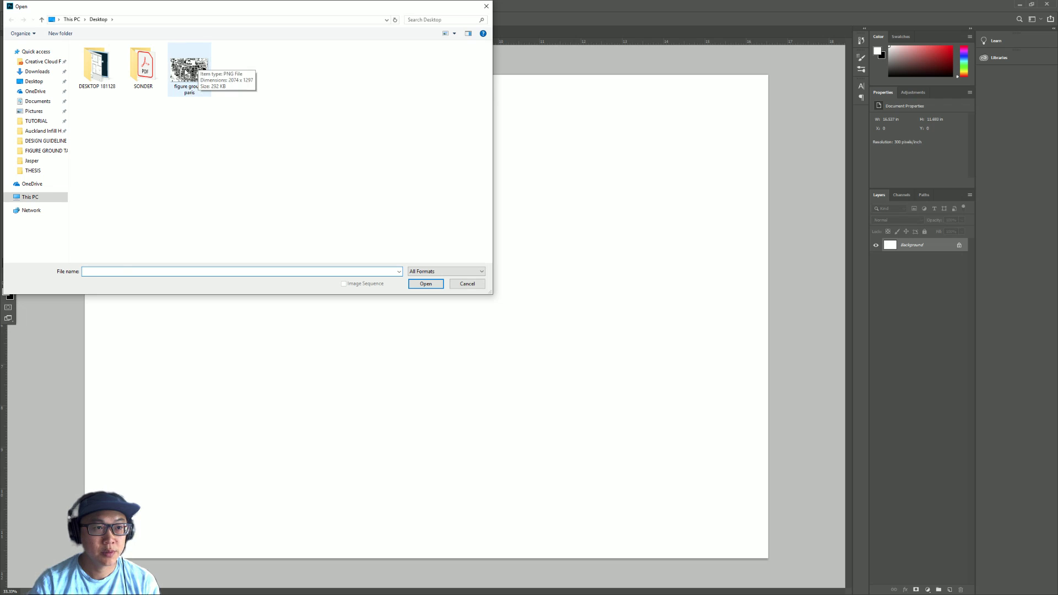
pyautogui.doubleClick(189, 66)
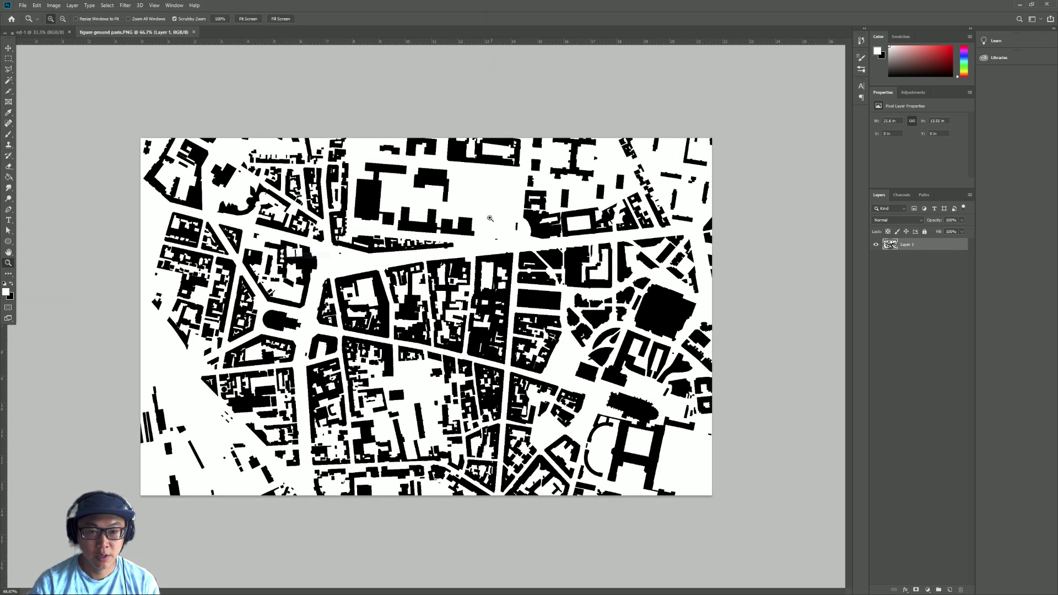
pyautogui.click(396, 314)
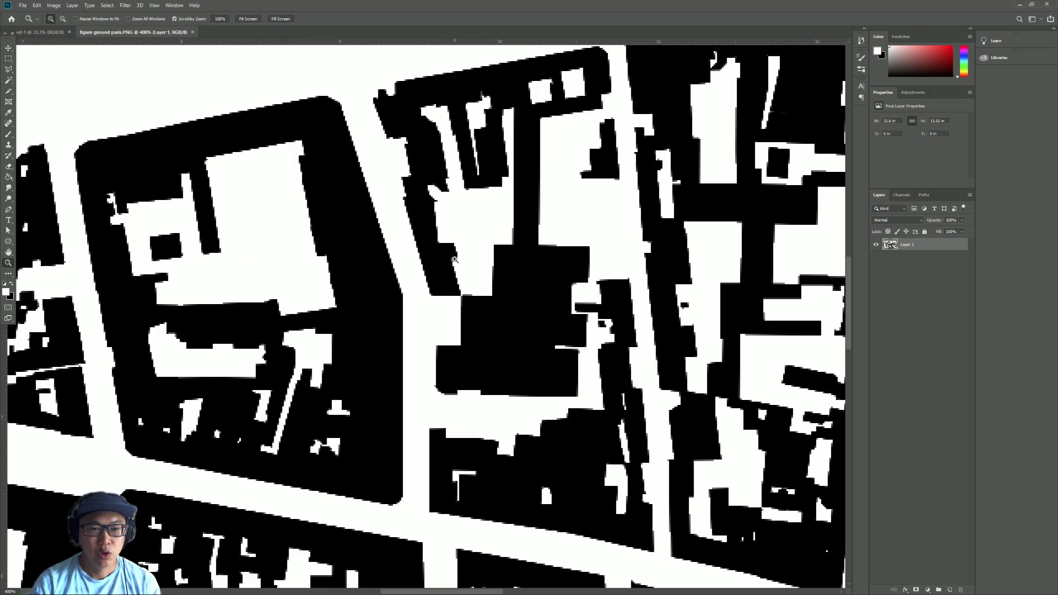
pyautogui.scroll(-2, 454, 260)
pyautogui.scroll(-2, 467, 261)
pyautogui.scroll(-1, 484, 262)
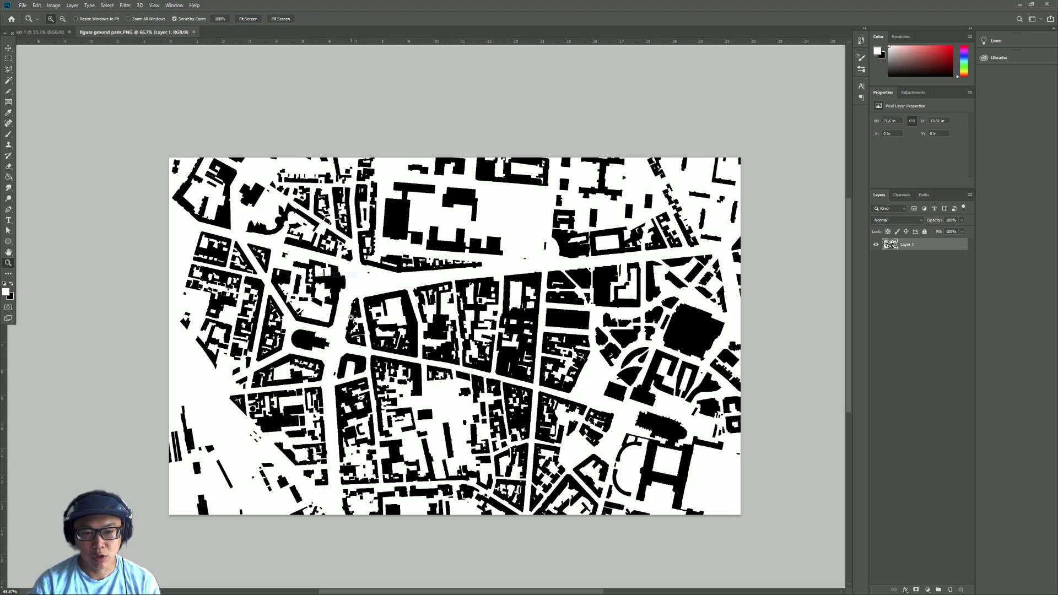
pyautogui.scroll(1, 465, 289)
pyautogui.scroll(1, 474, 298)
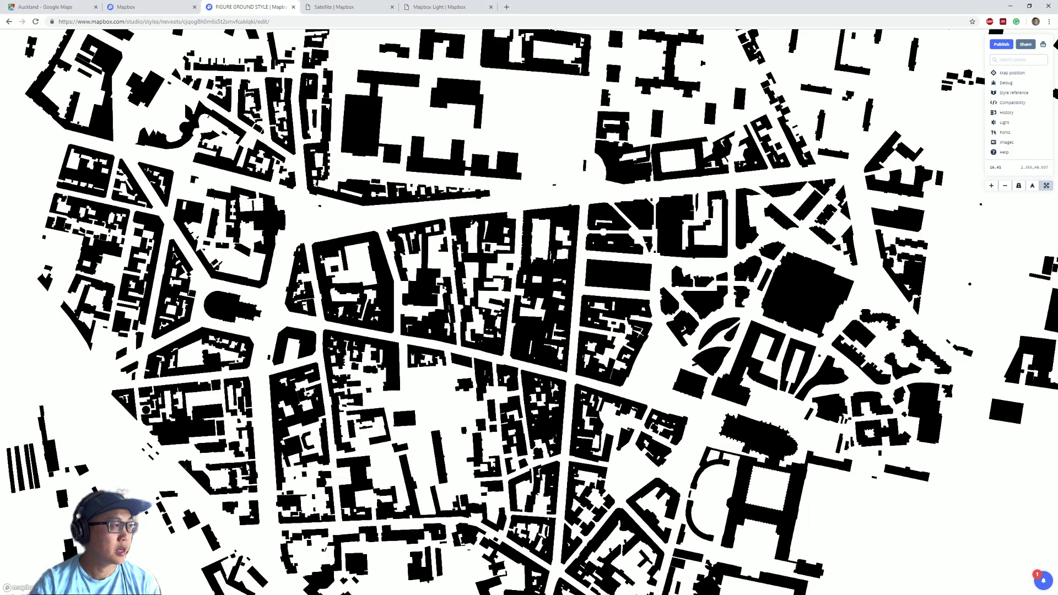
pyautogui.scroll(2, 357, 256)
pyautogui.scroll(2, 358, 256)
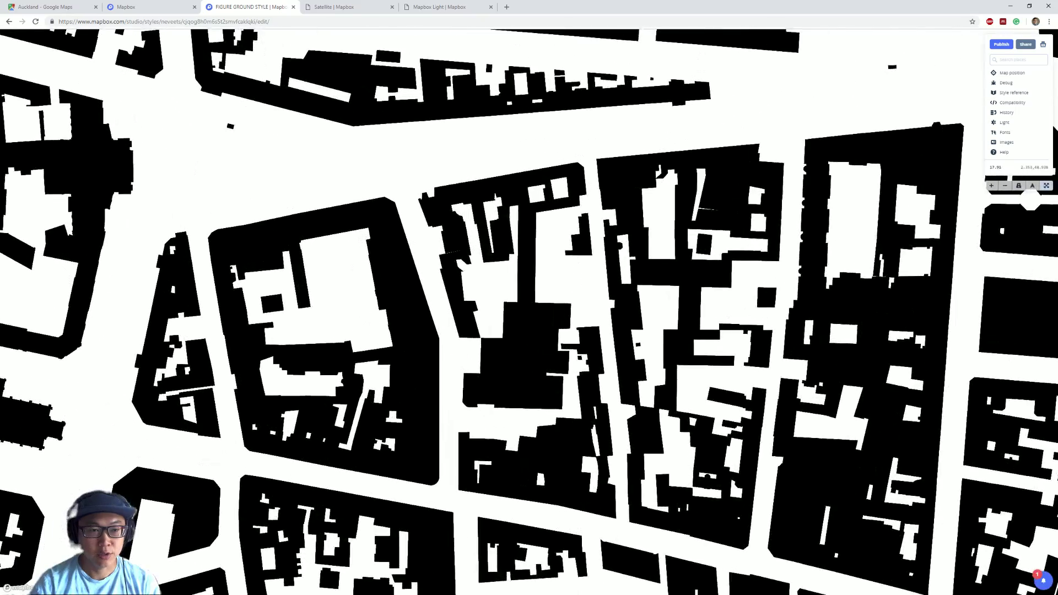
pyautogui.scroll(2, 358, 257)
pyautogui.moveTo(372, 372); pyautogui.dragTo(348, 215)
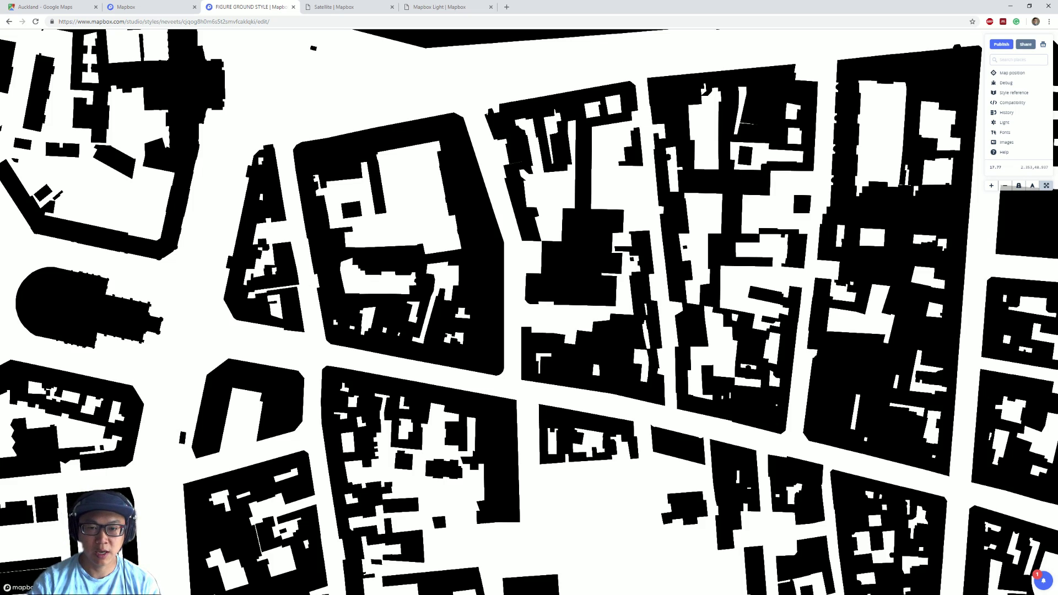
pyautogui.scroll(-2, 529, 312)
pyautogui.scroll(-2, 529, 312)
pyautogui.scroll(-2, 530, 312)
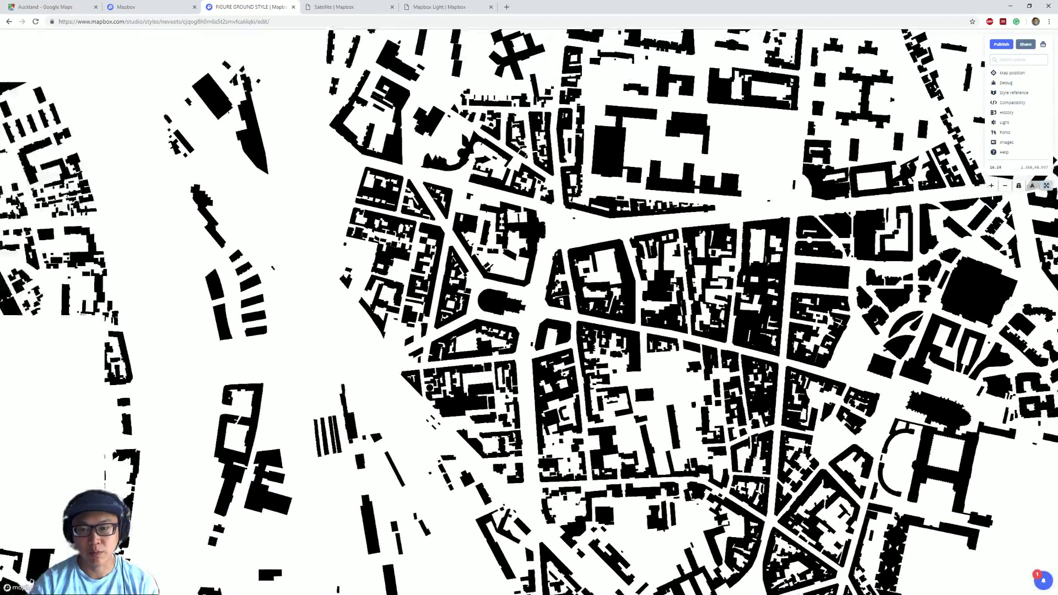
pyautogui.scroll(1, 409, 357)
pyautogui.scroll(1, 409, 358)
pyautogui.scroll(1, 409, 357)
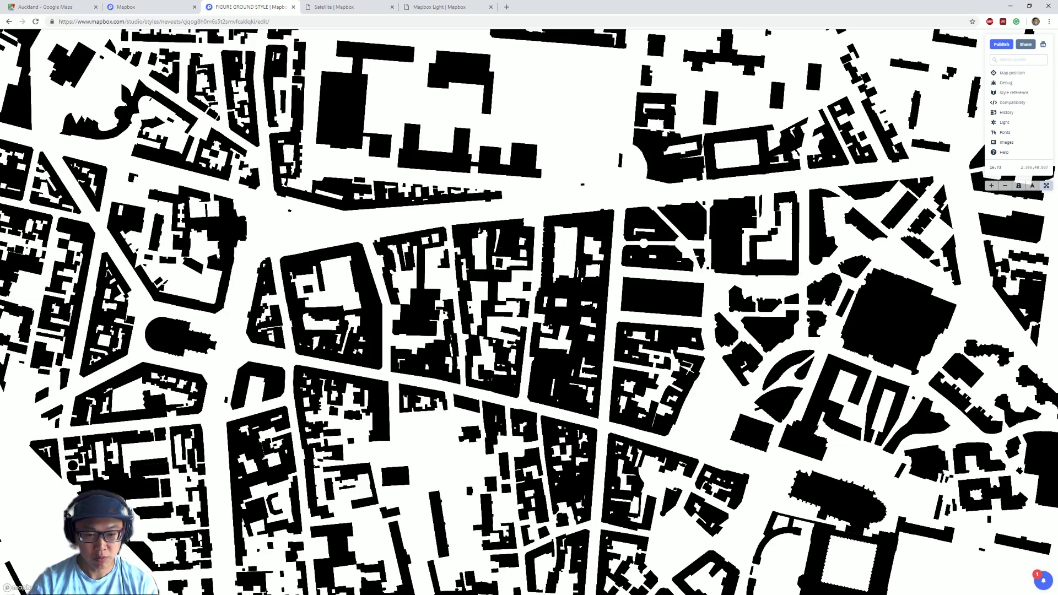
pyautogui.scroll(-2, 542, 467)
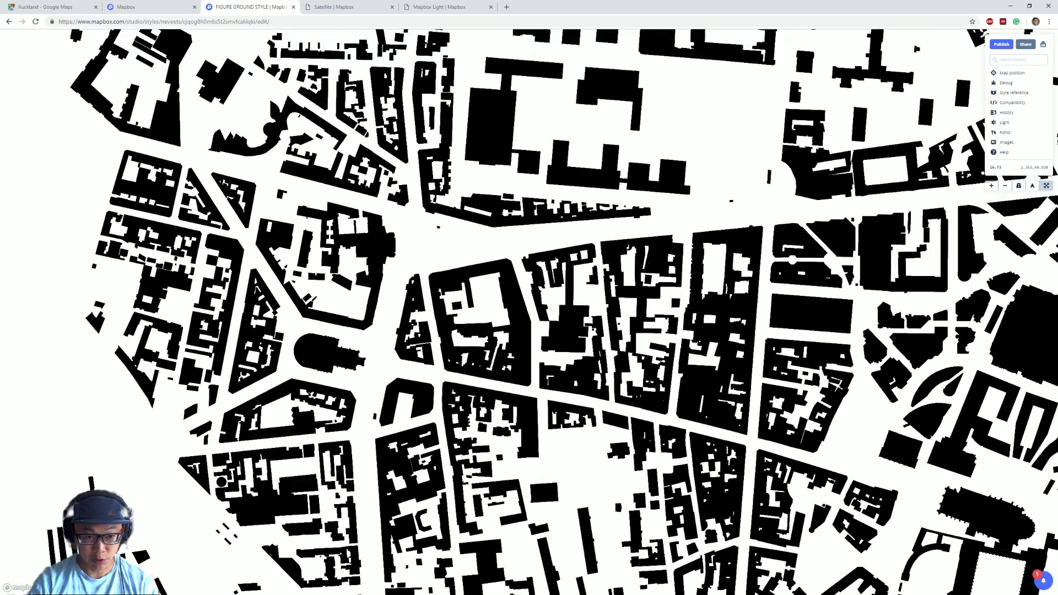
pyautogui.scroll(2, 542, 467)
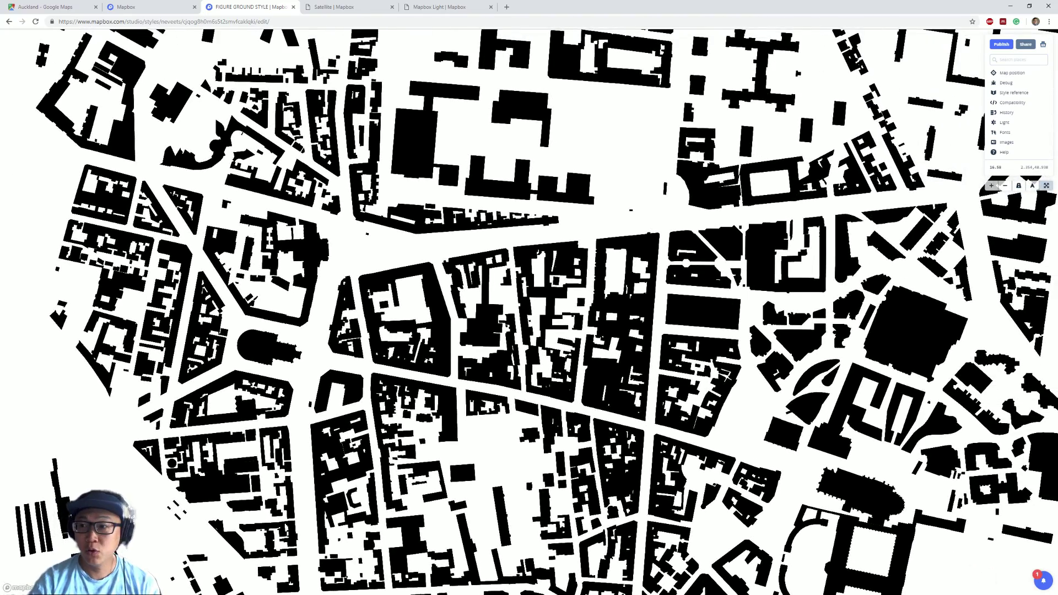
# In the road layer, set the 'is street' line colour to black, then shift it to red.
pyautogui.click(1049, 189)
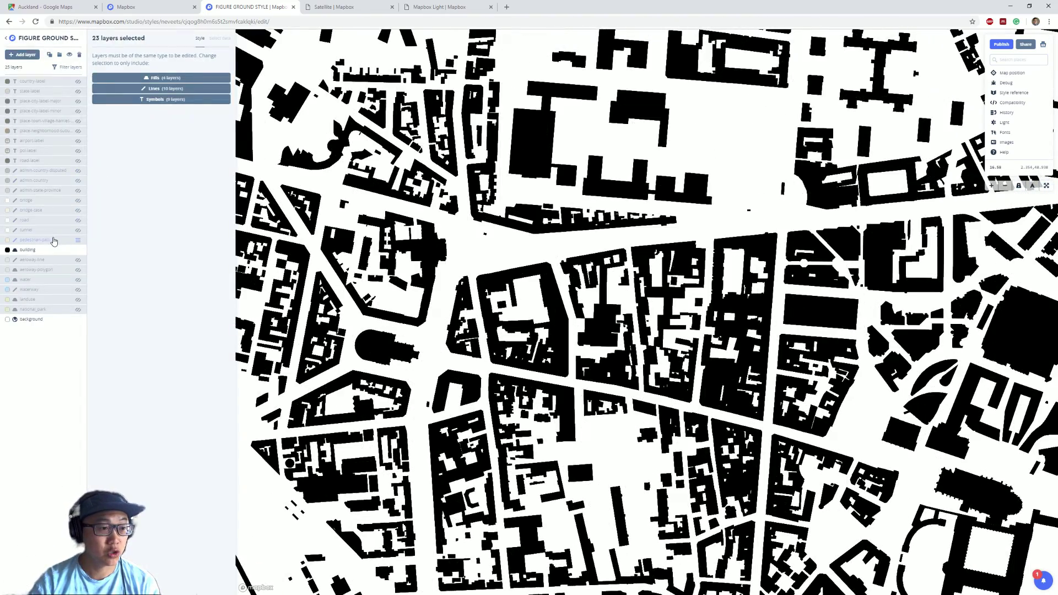
pyautogui.click(49, 220)
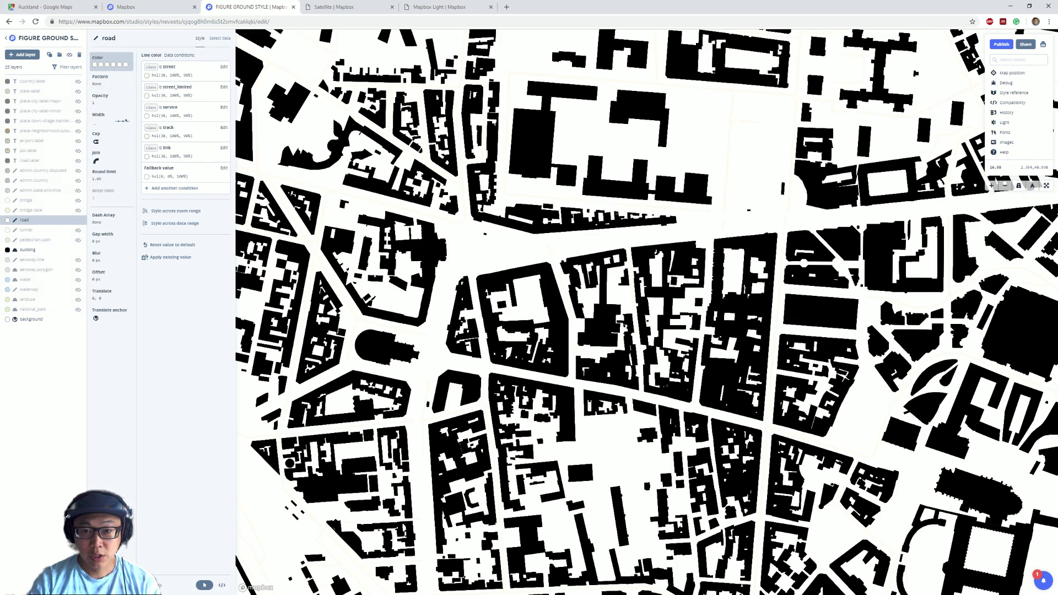
pyautogui.scroll(1, 530, 313)
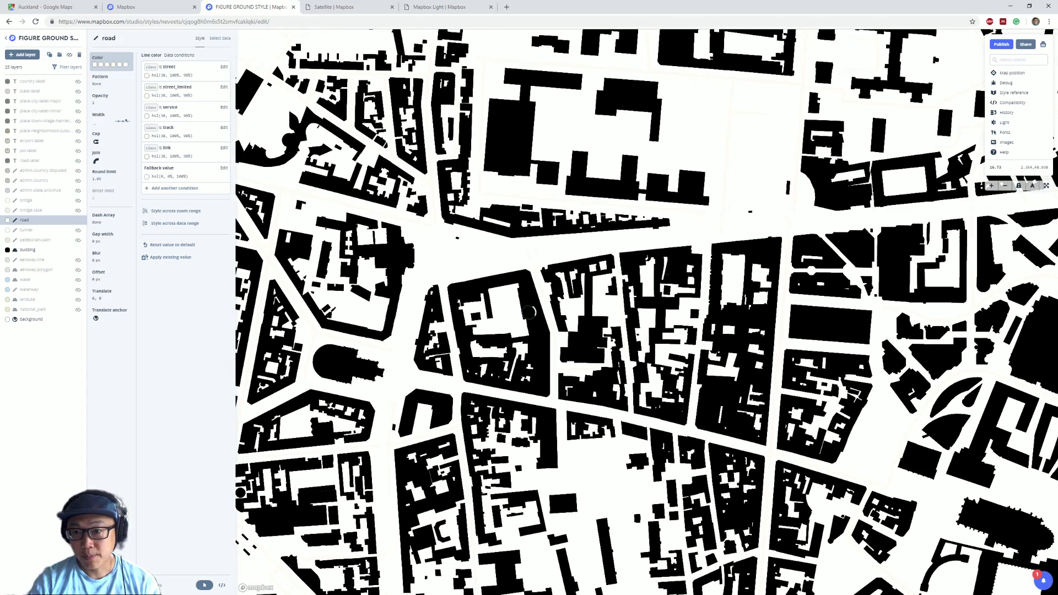
pyautogui.moveTo(526, 312); pyautogui.dragTo(481, 401)
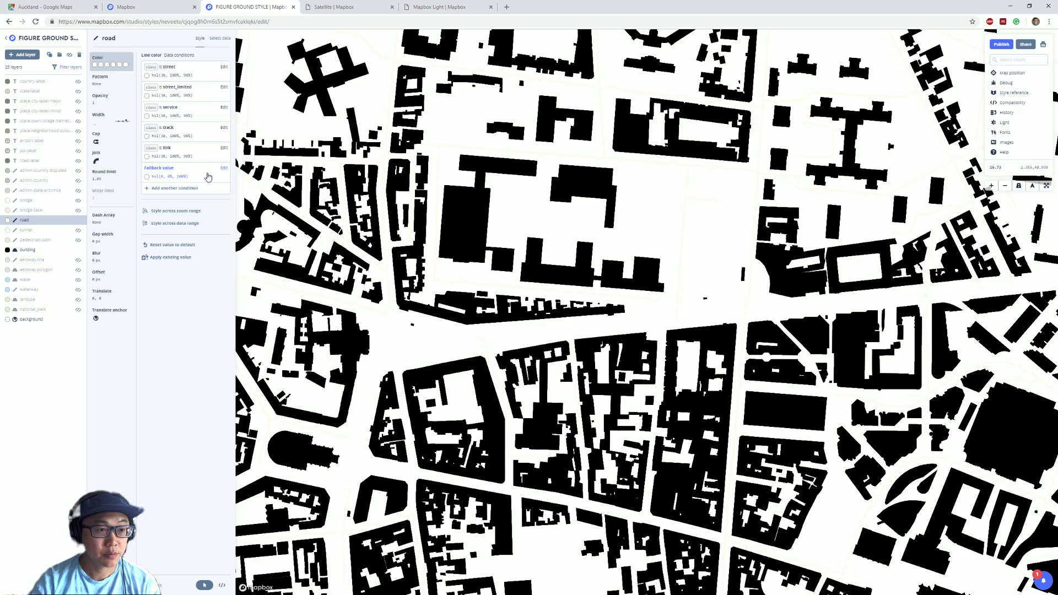
pyautogui.click(191, 78)
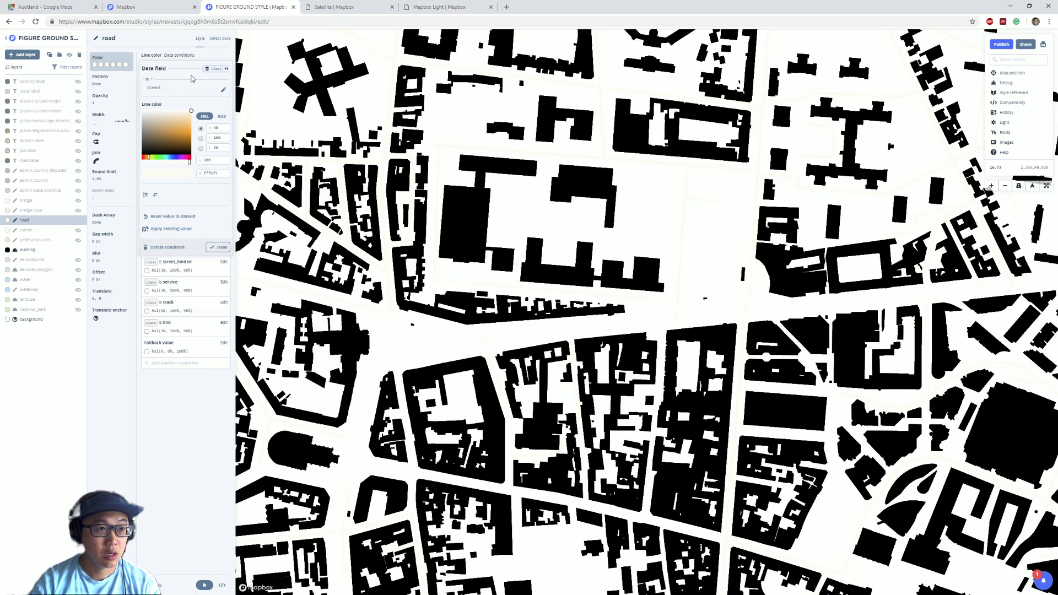
pyautogui.moveTo(190, 118); pyautogui.dragTo(146, 157)
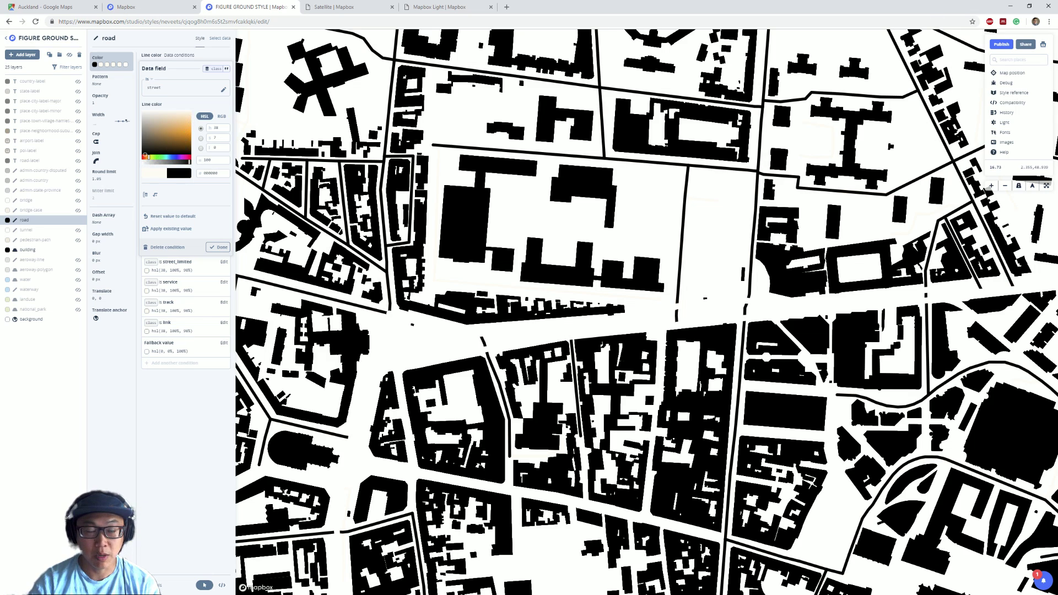
pyautogui.scroll(-3, 527, 314)
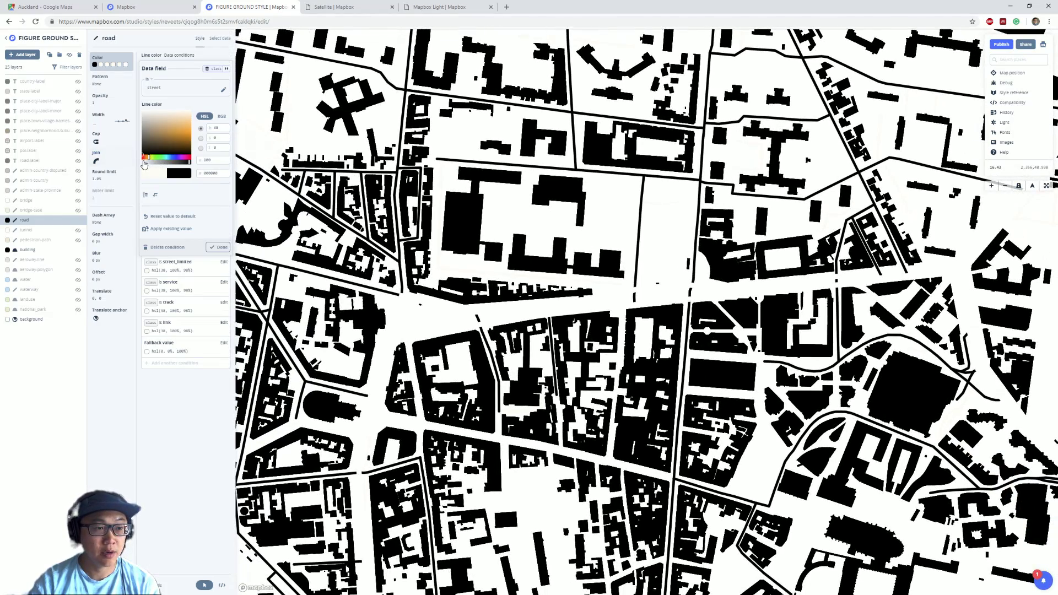
pyautogui.moveTo(144, 164); pyautogui.dragTo(188, 126)
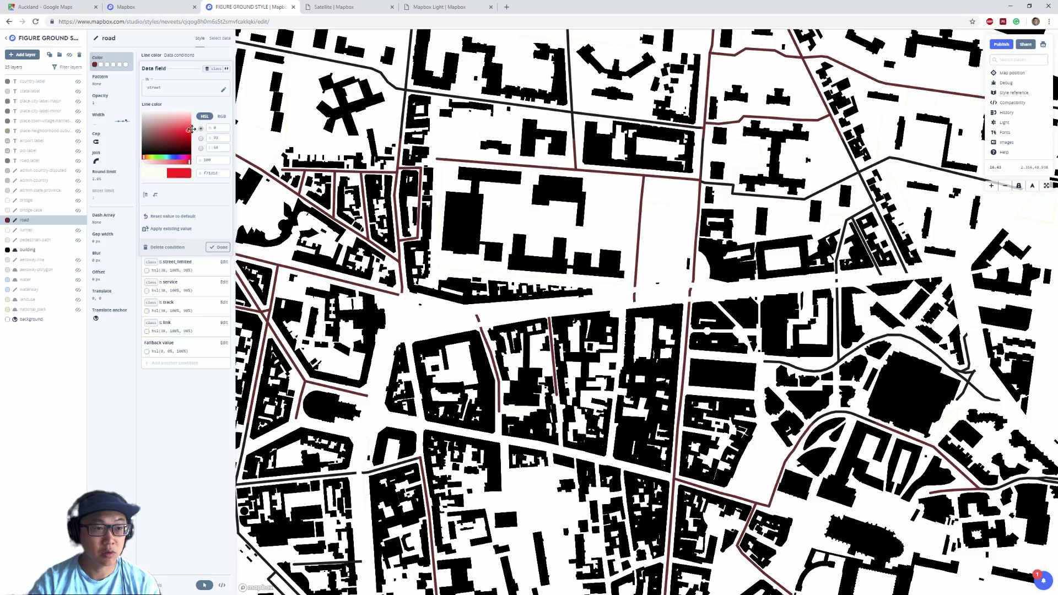
pyautogui.scroll(-3, 529, 310)
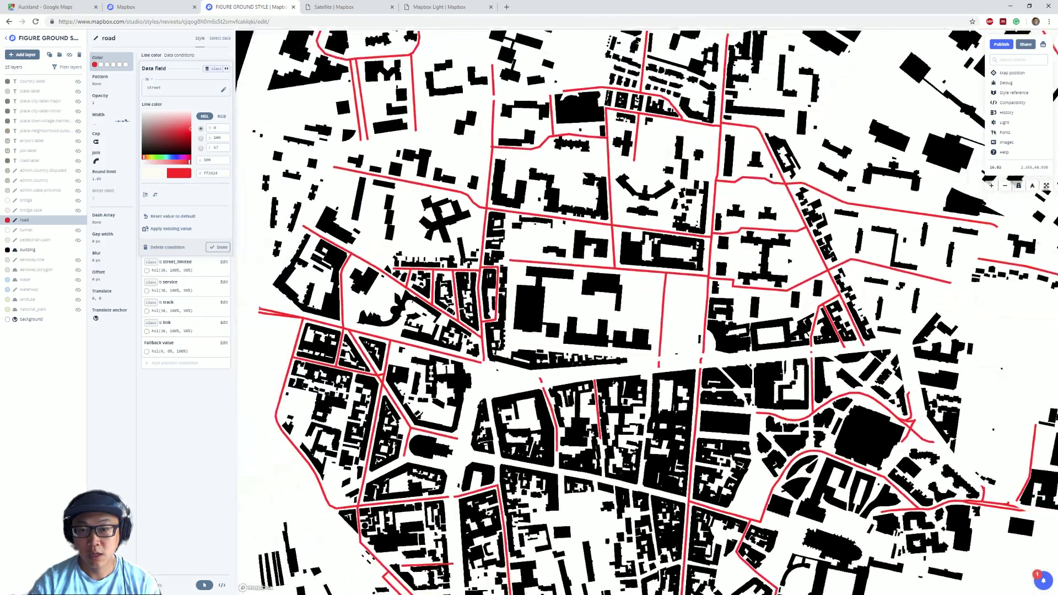
pyautogui.scroll(3, 529, 310)
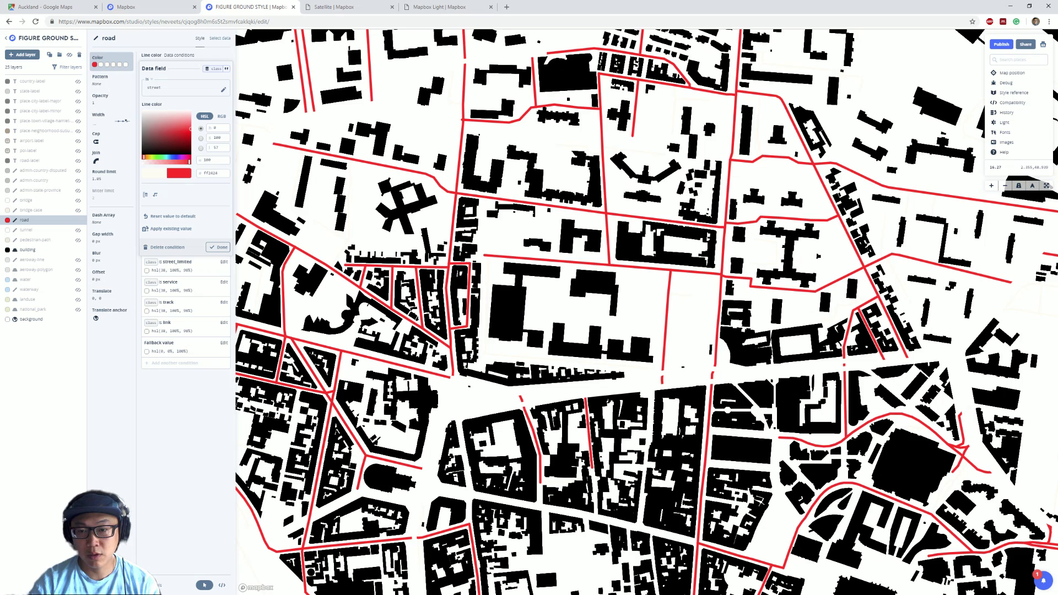
pyautogui.scroll(1, 646, 312)
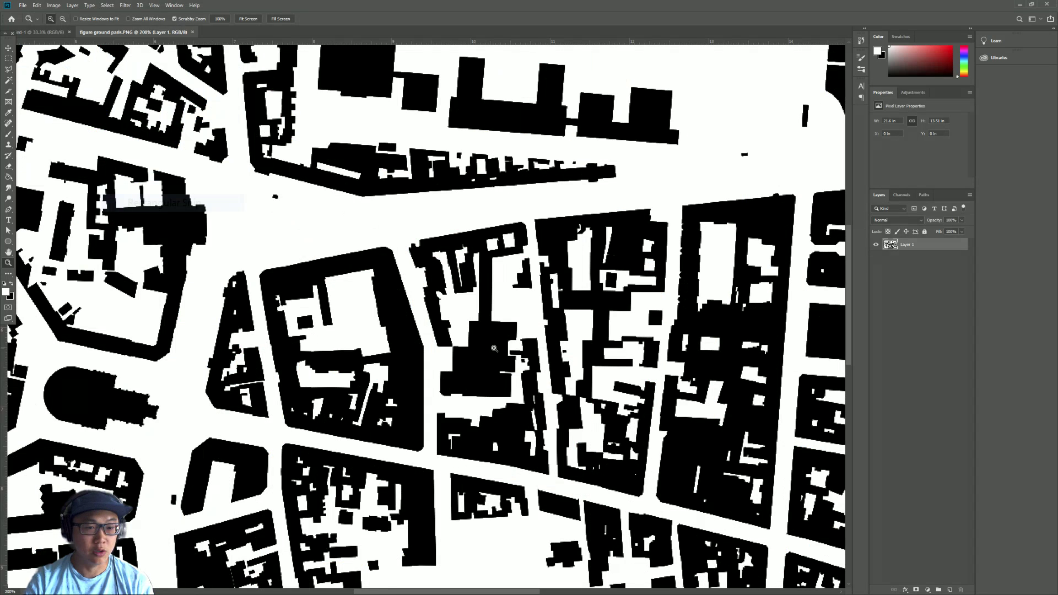
# Duplicate the map layer as Layer 1 copy.
pyautogui.click(9, 58)
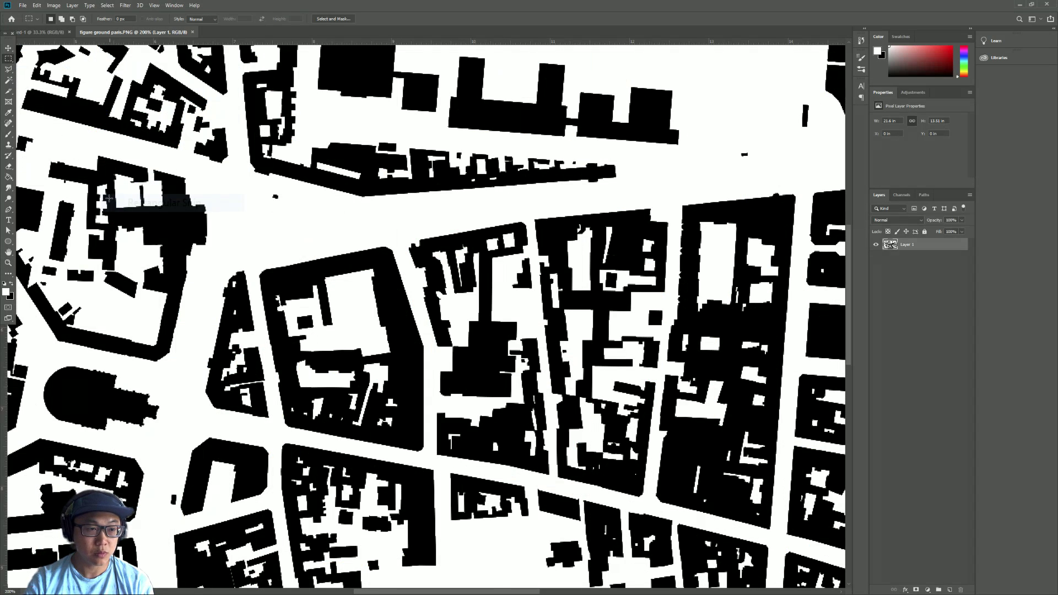
pyautogui.click(8, 262)
pyautogui.click(453, 317)
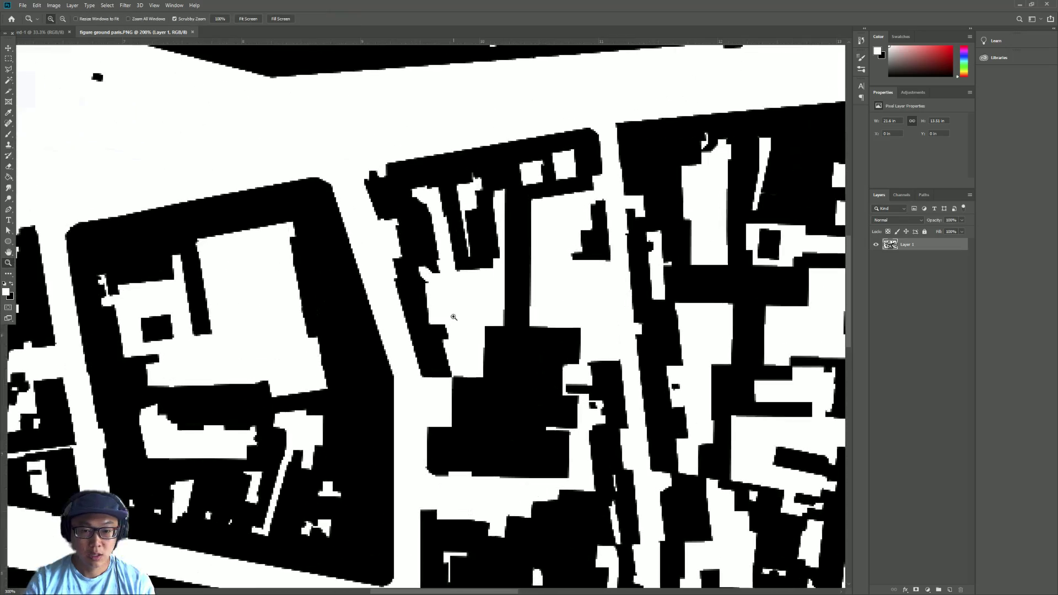
pyautogui.moveTo(453, 317); pyautogui.dragTo(303, 311)
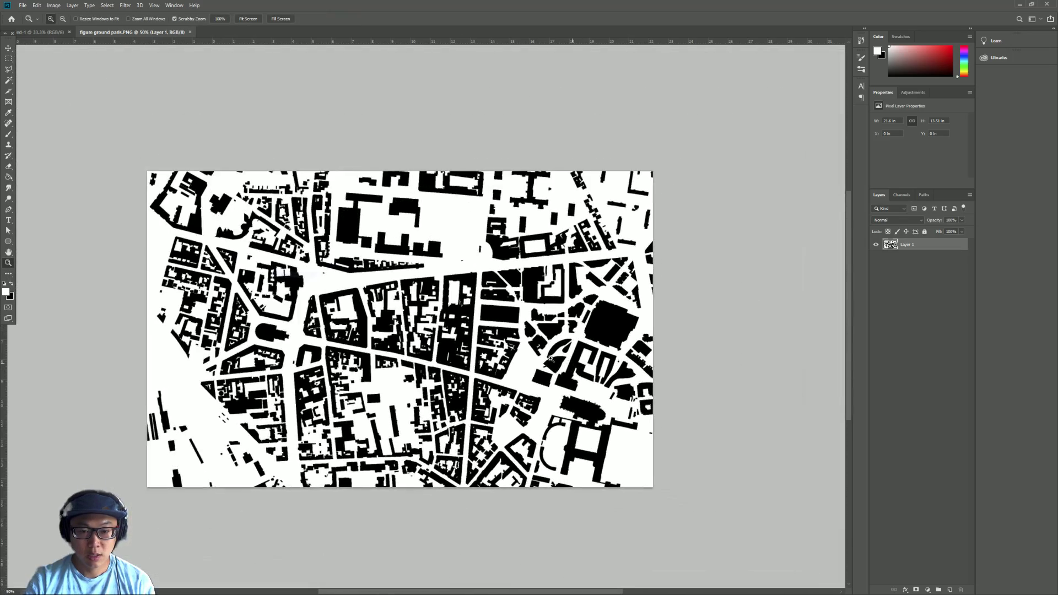
pyautogui.click(302, 312)
pyautogui.keyDown('alt'); pyautogui.click(386, 314); pyautogui.keyUp('alt')
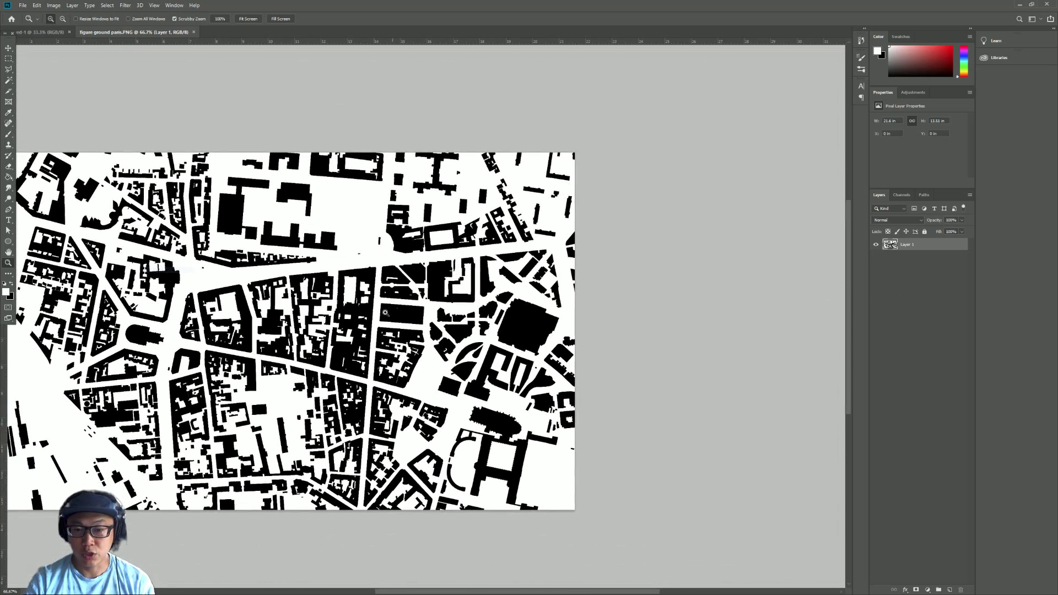
pyautogui.hscroll(-5, 585, 583)
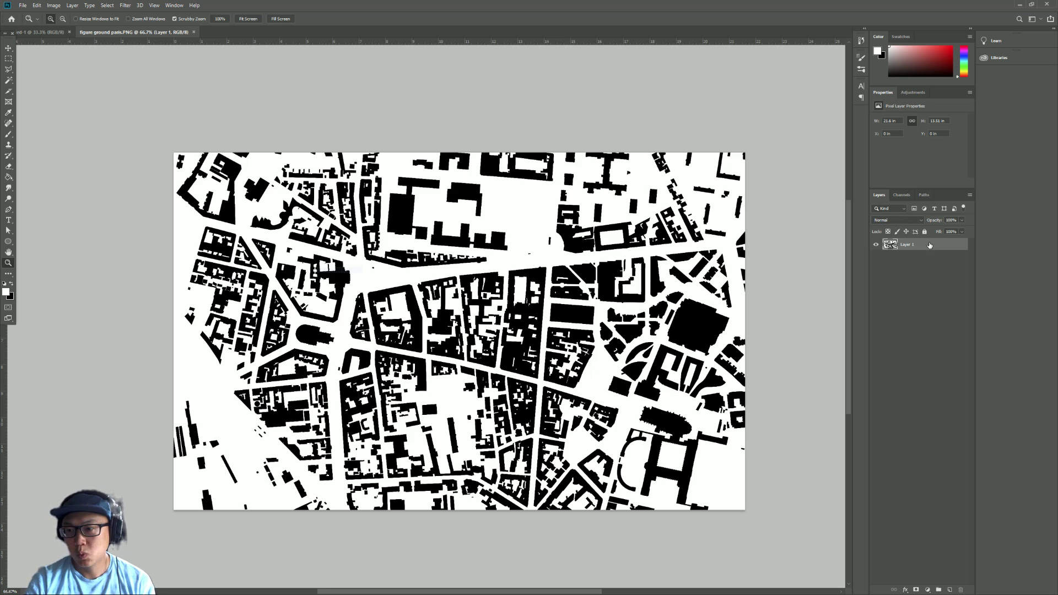
pyautogui.moveTo(929, 245); pyautogui.dragTo(949, 589)
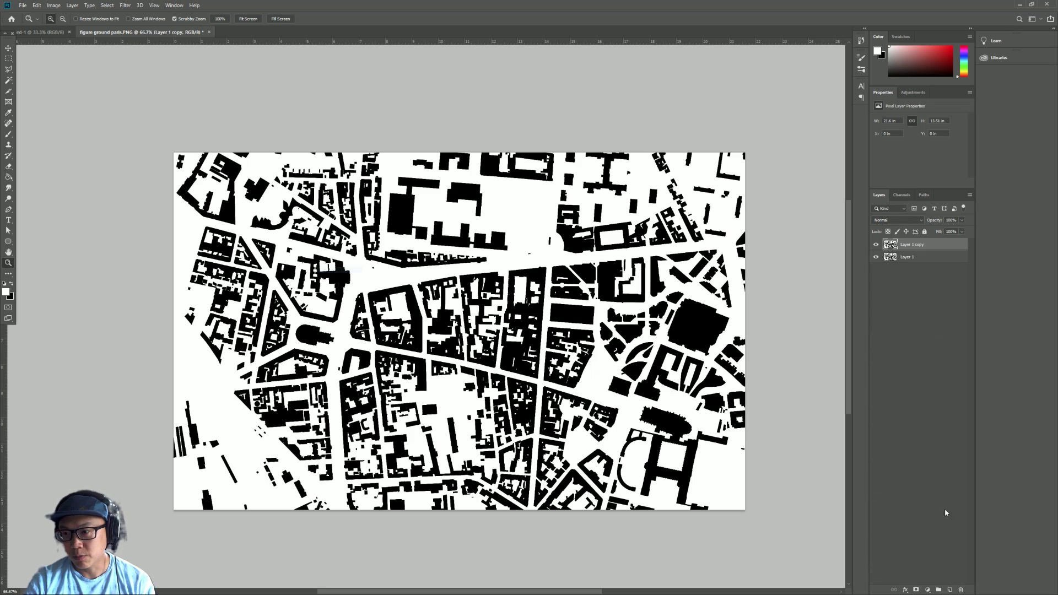
pyautogui.rightClick(921, 259)
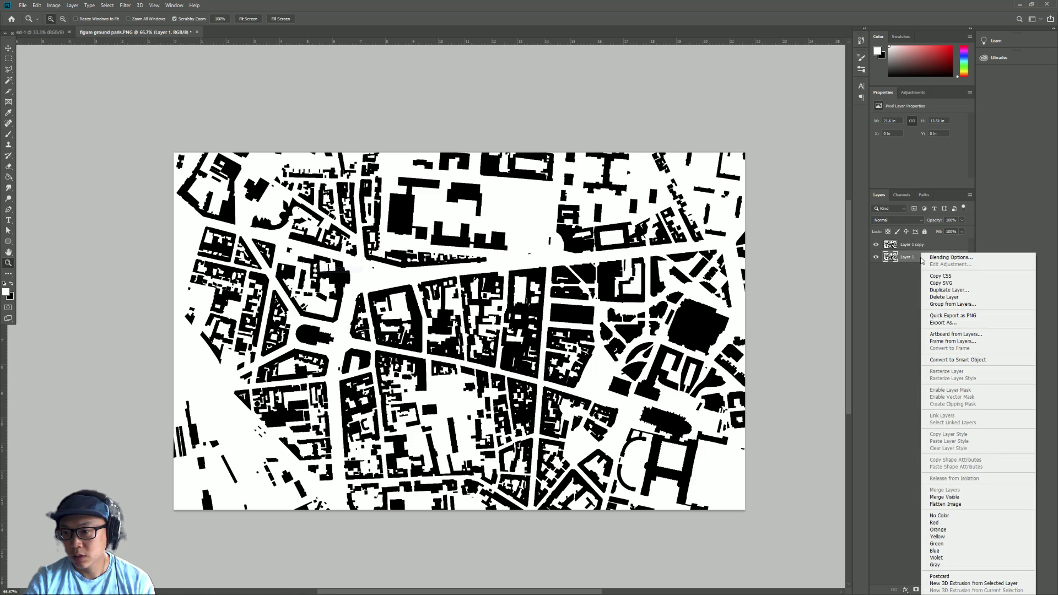
pyautogui.click(913, 259)
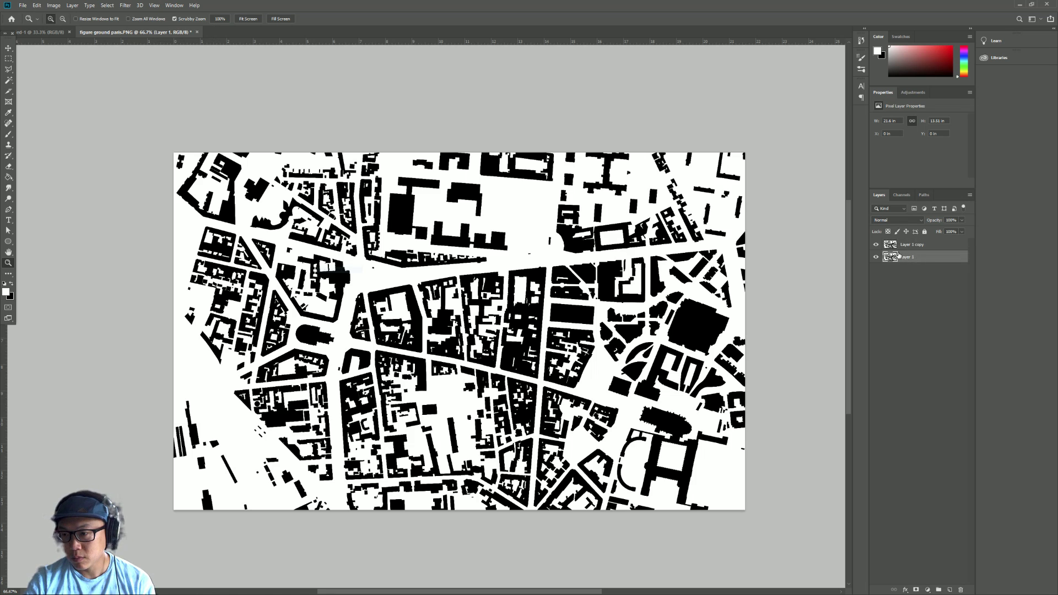
pyautogui.click(911, 245)
# Rename Layer 1 to 'original', hide it, and make Layer 1 copy the working layer.
pyautogui.doubleClick(909, 256)
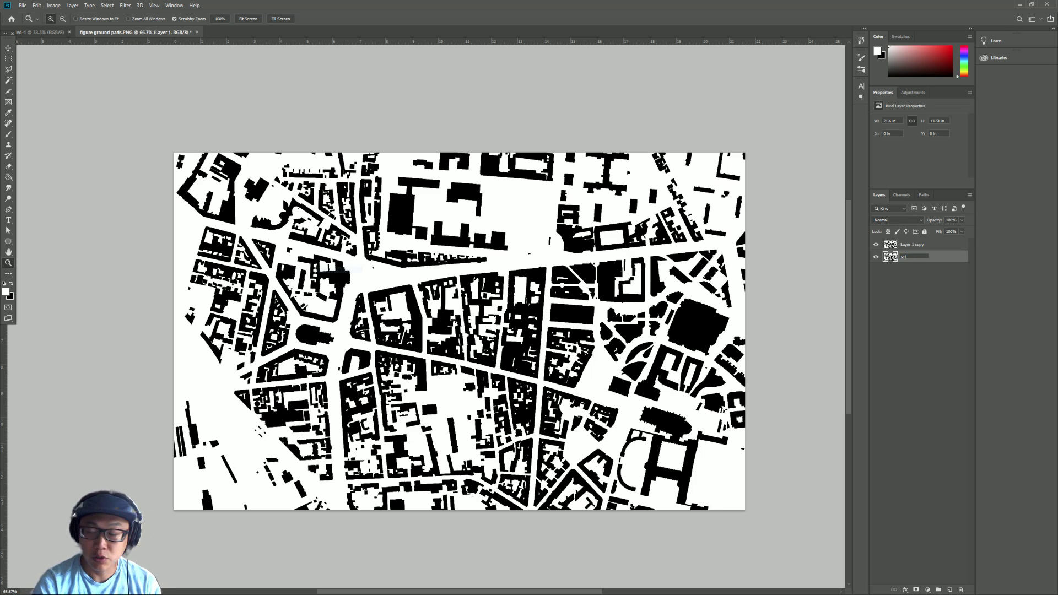
pyautogui.write('original')
pyautogui.press('Return')
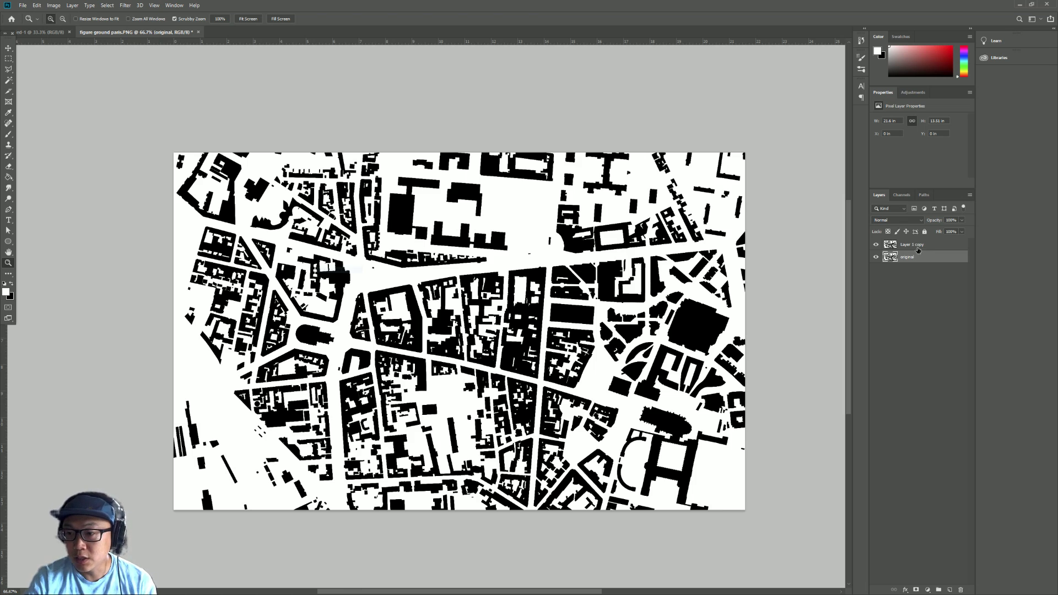
pyautogui.click(910, 246)
pyautogui.click(877, 257)
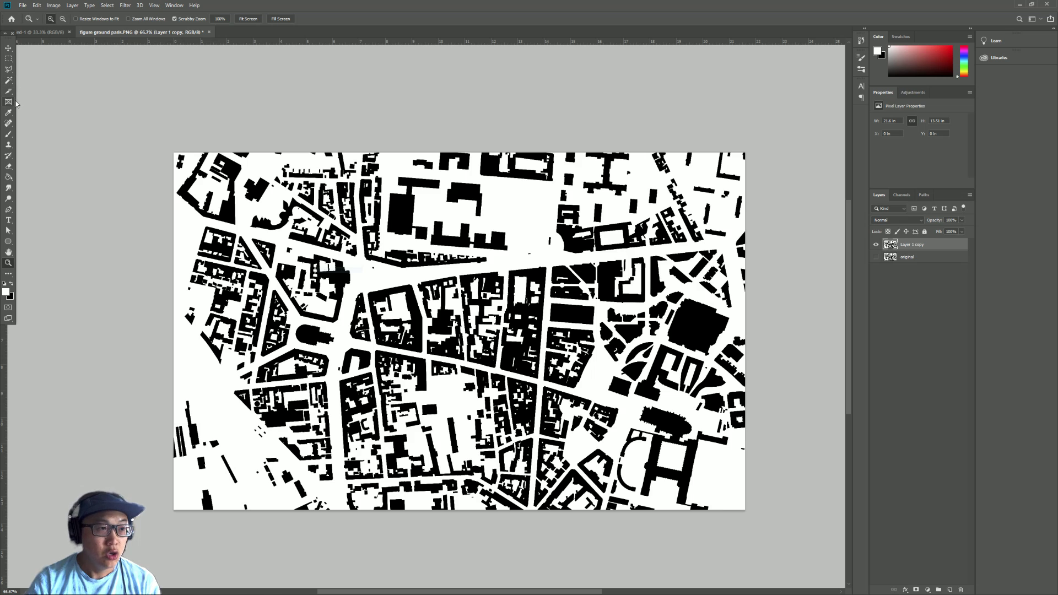
# Select all the black buildings using Color Range sampled on a building.
pyautogui.click(11, 117)
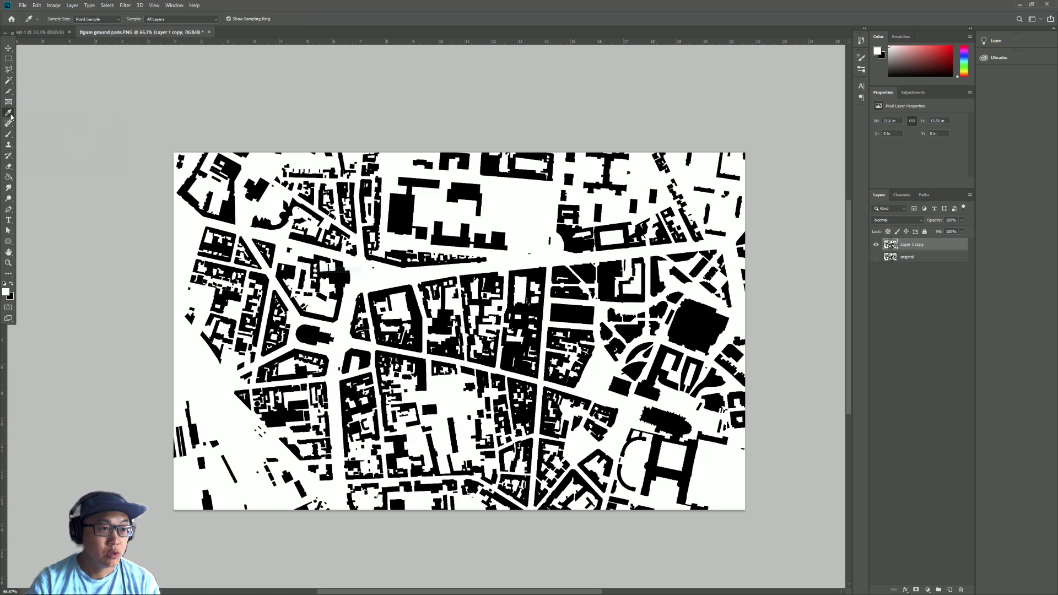
pyautogui.click(107, 5)
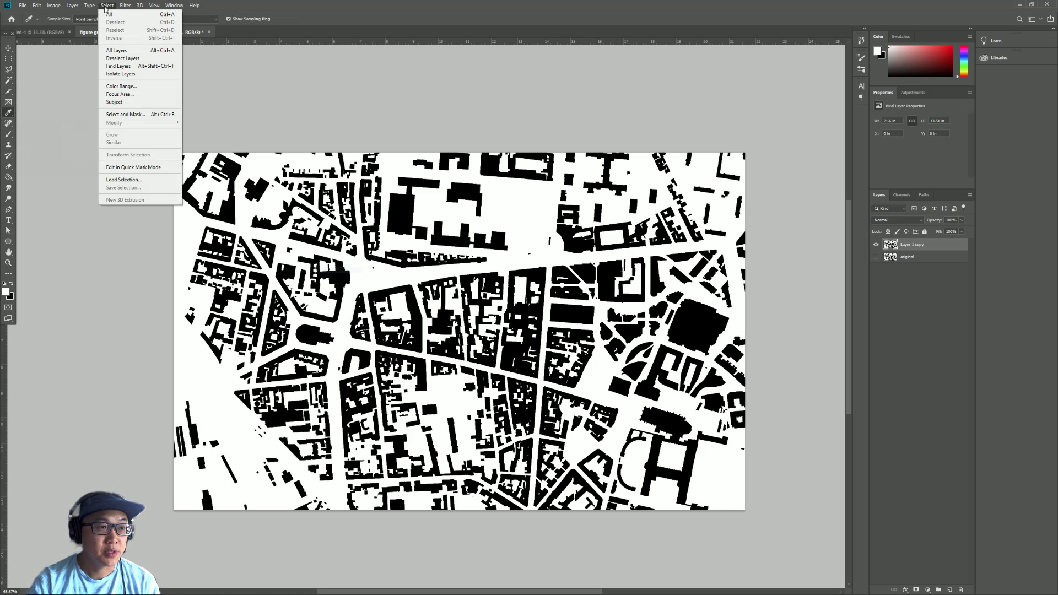
pyautogui.click(130, 86)
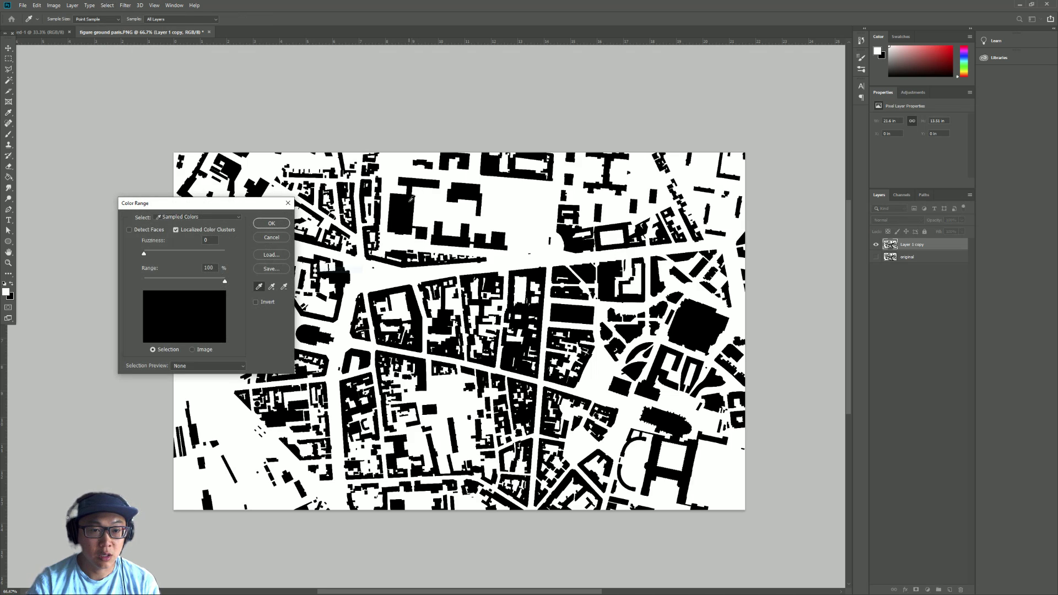
pyautogui.click(404, 199)
pyautogui.click(256, 225)
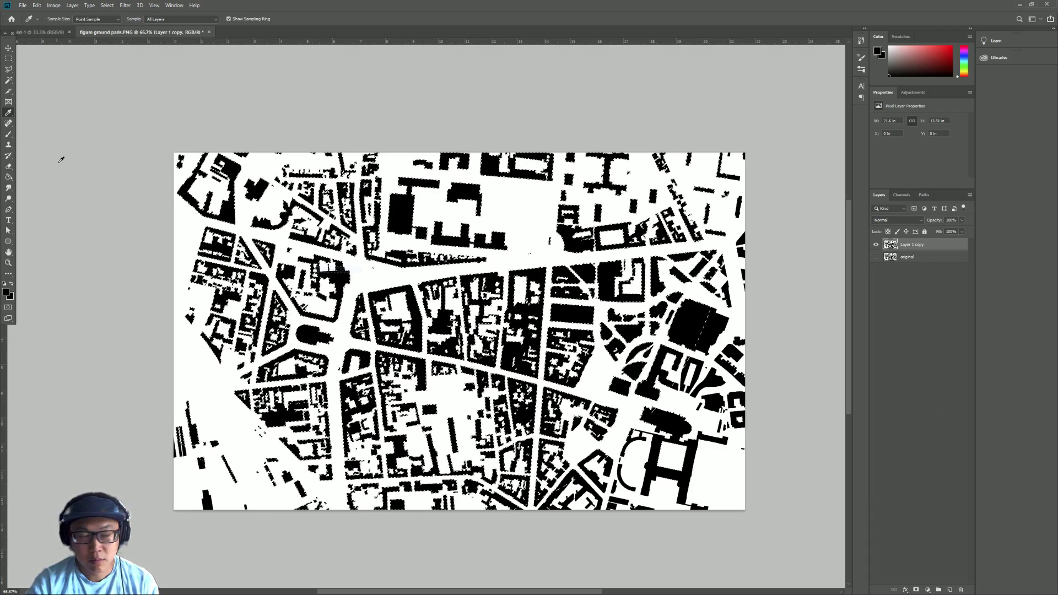
# Clear the selection and Magic Wand-select the black building shapes.
pyautogui.click(8, 58)
pyautogui.hotkey('ctrl', 'd')
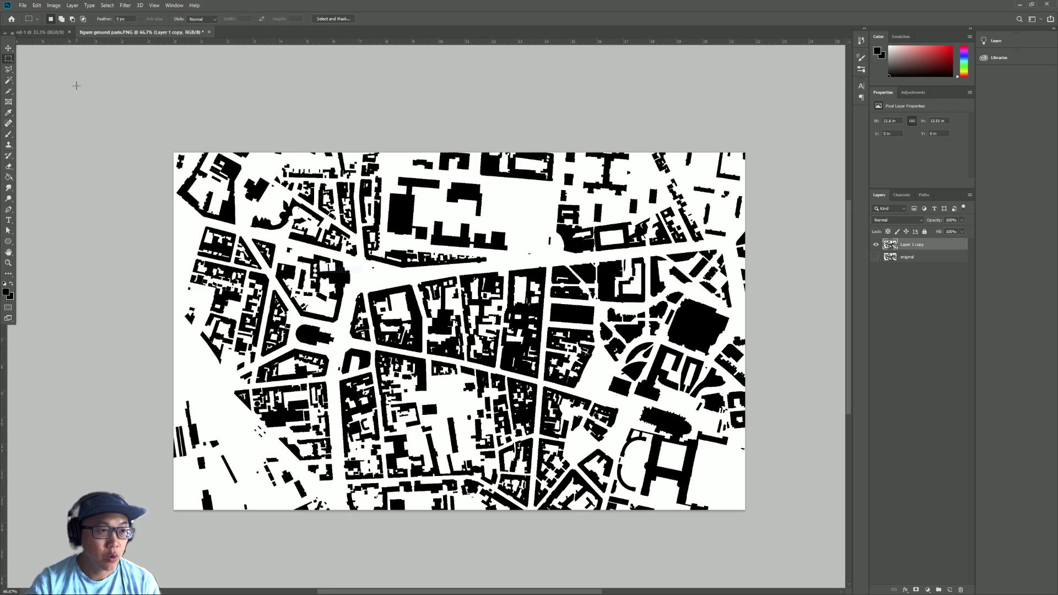
pyautogui.click(8, 80)
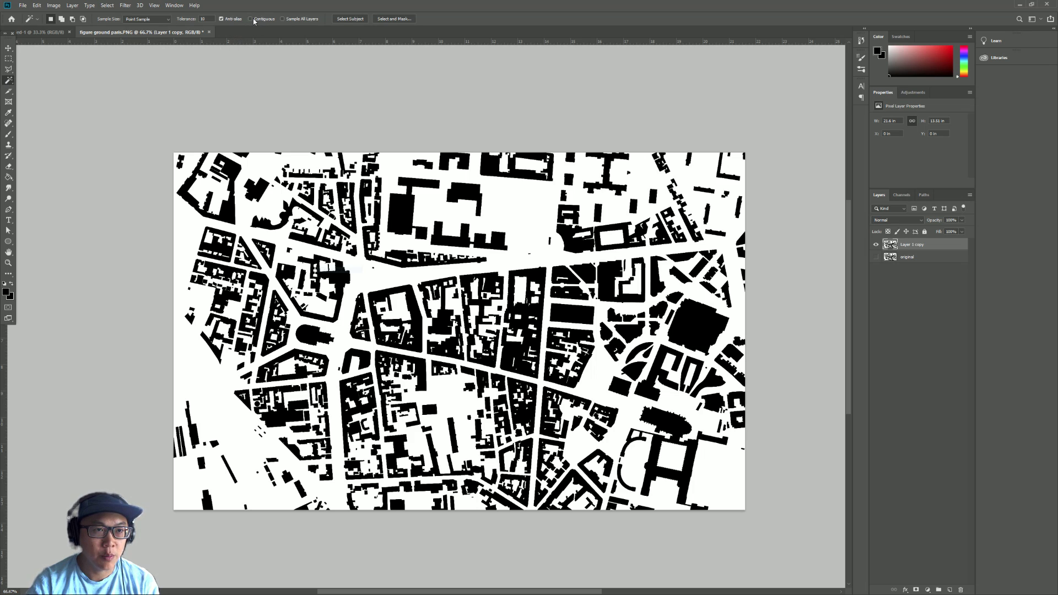
pyautogui.click(397, 203)
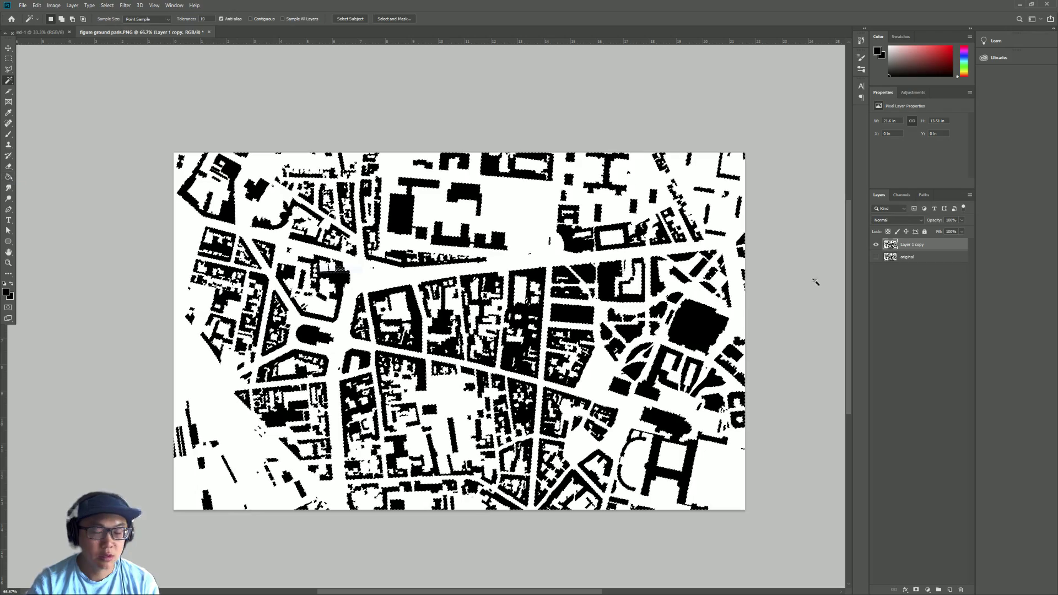
# Set the paint colour to red and test Paint Bucket fills on blocks, undoing them.
pyautogui.click(8, 291)
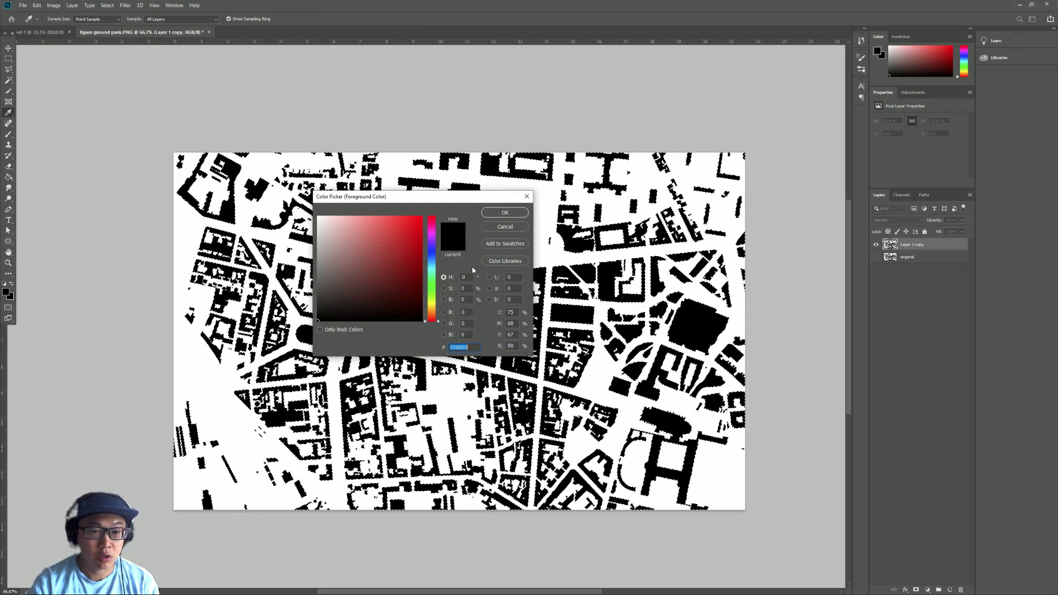
pyautogui.click(511, 213)
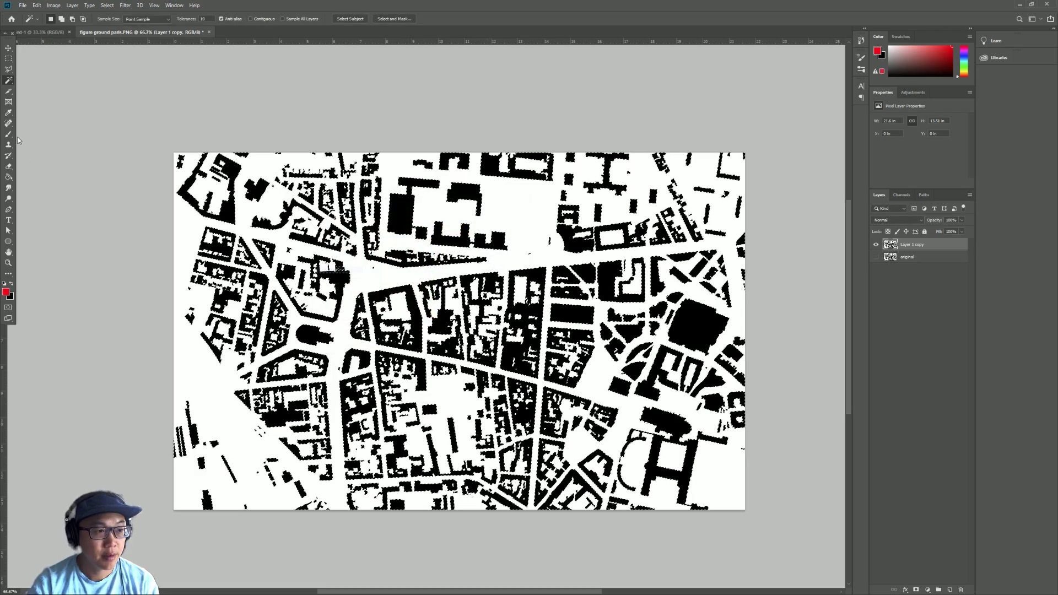
pyautogui.click(8, 177)
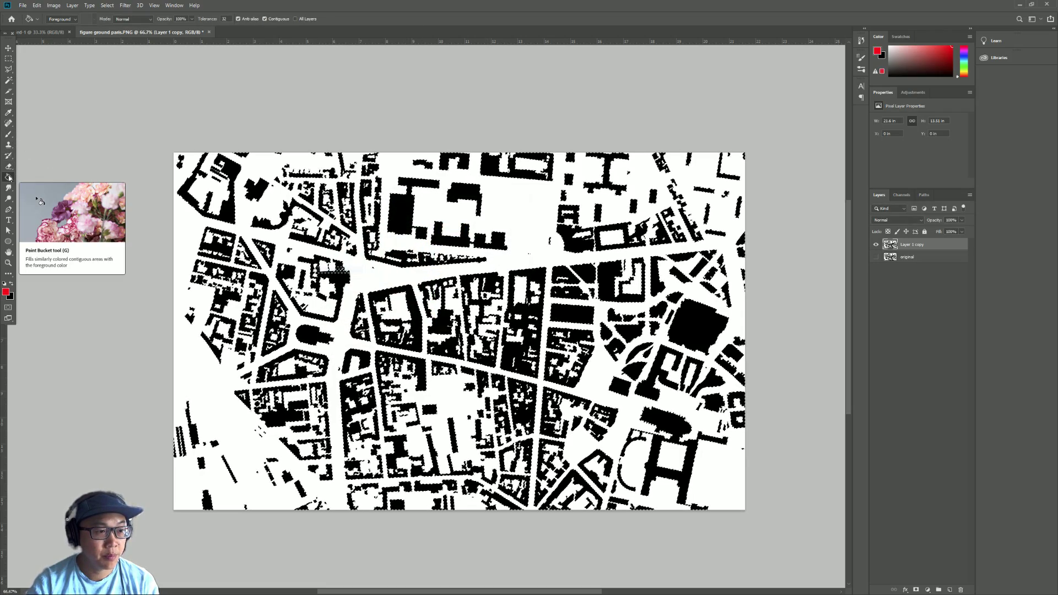
pyautogui.click(405, 219)
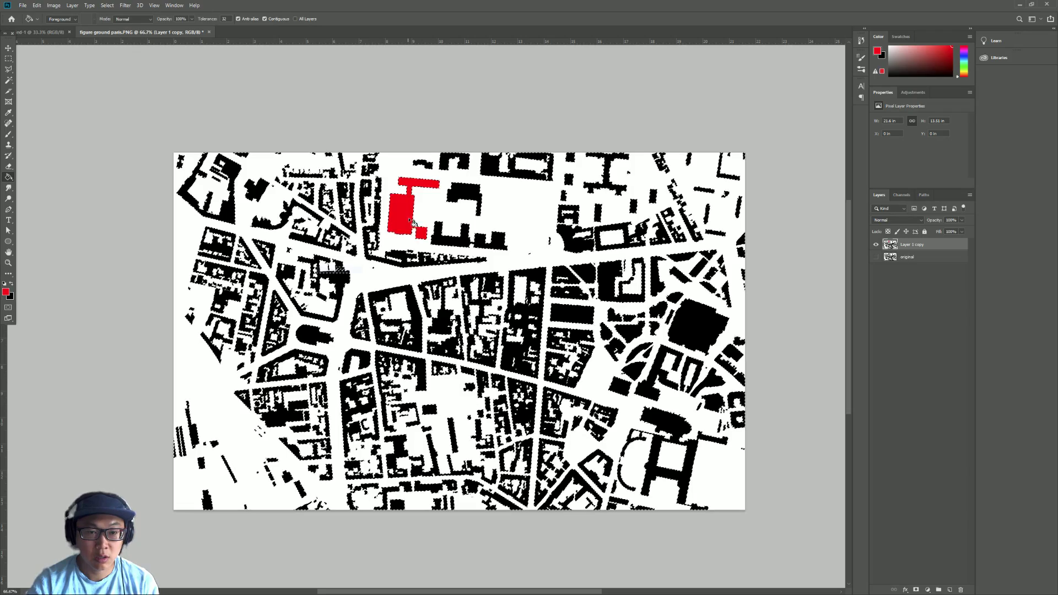
pyautogui.hotkey('ctrl', 'z')
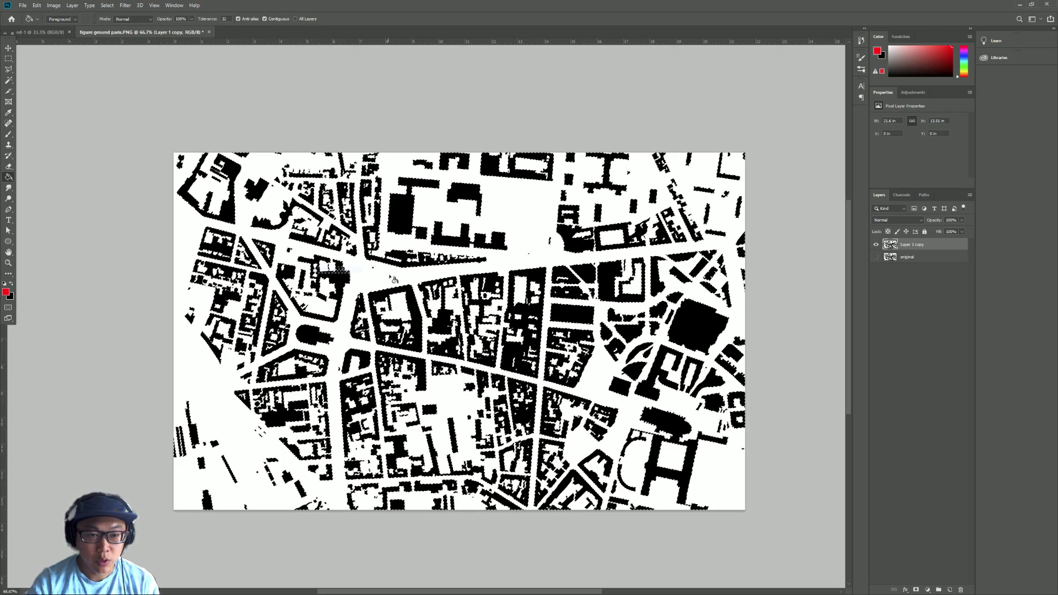
pyautogui.click(404, 260)
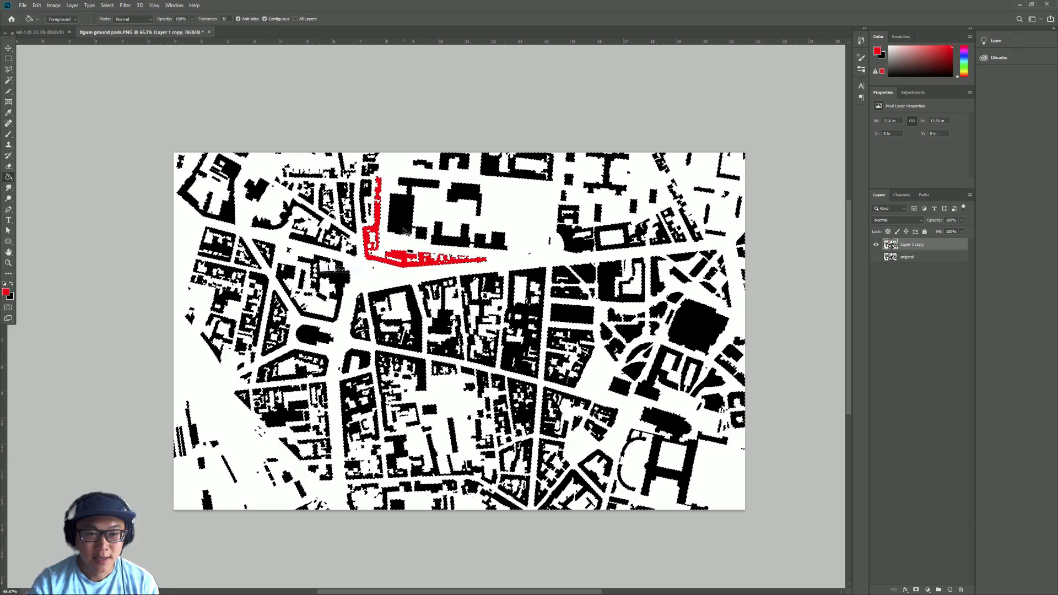
pyautogui.hotkey('ctrl', 'z')
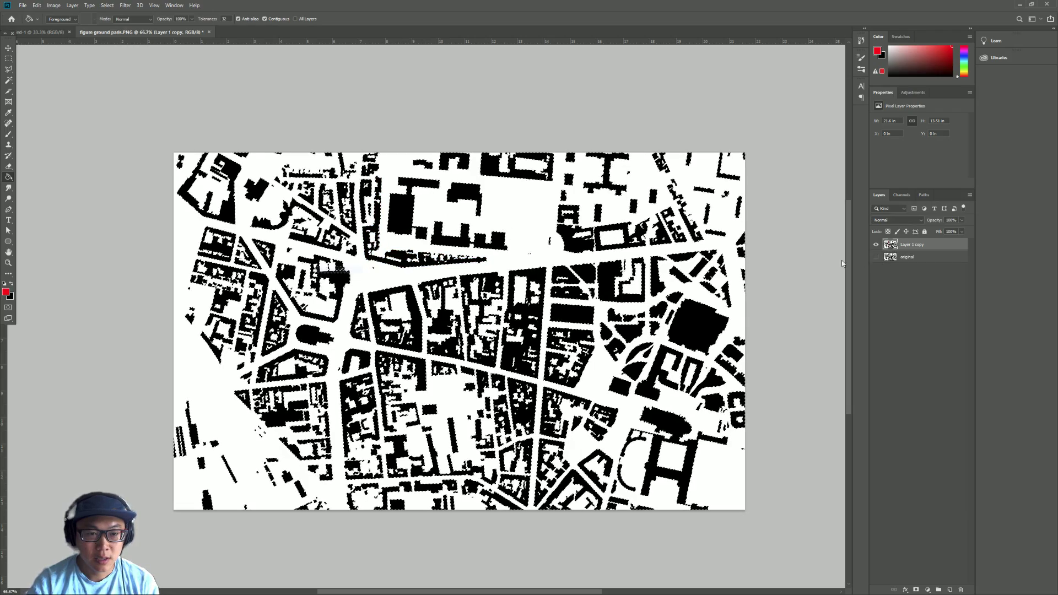
pyautogui.click(273, 217)
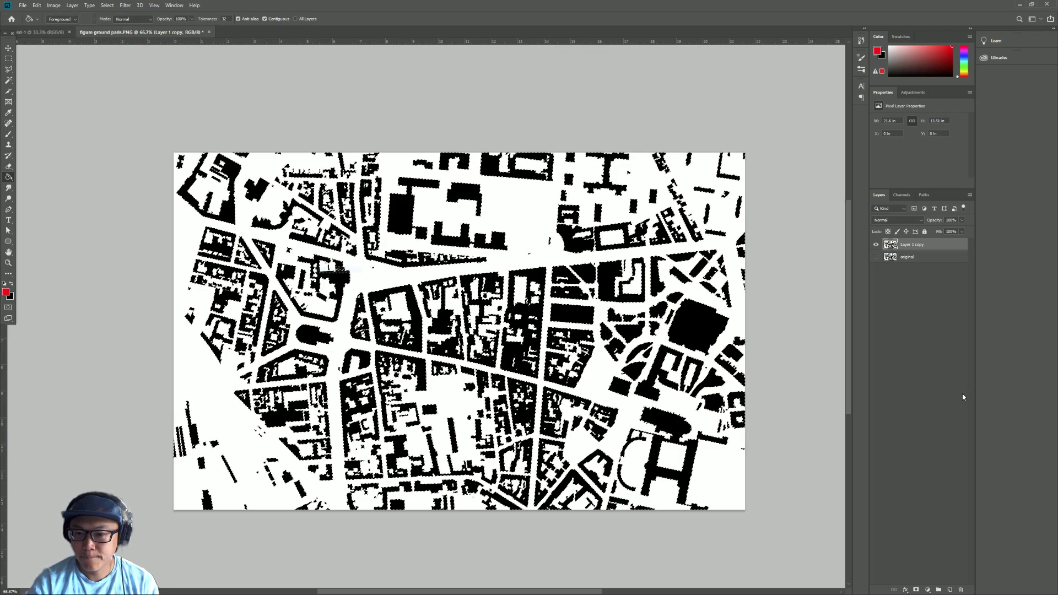
# Mask Layer 1 copy, move the mask onto a new red-filled layer, and hide the black layer.
pyautogui.click(917, 589)
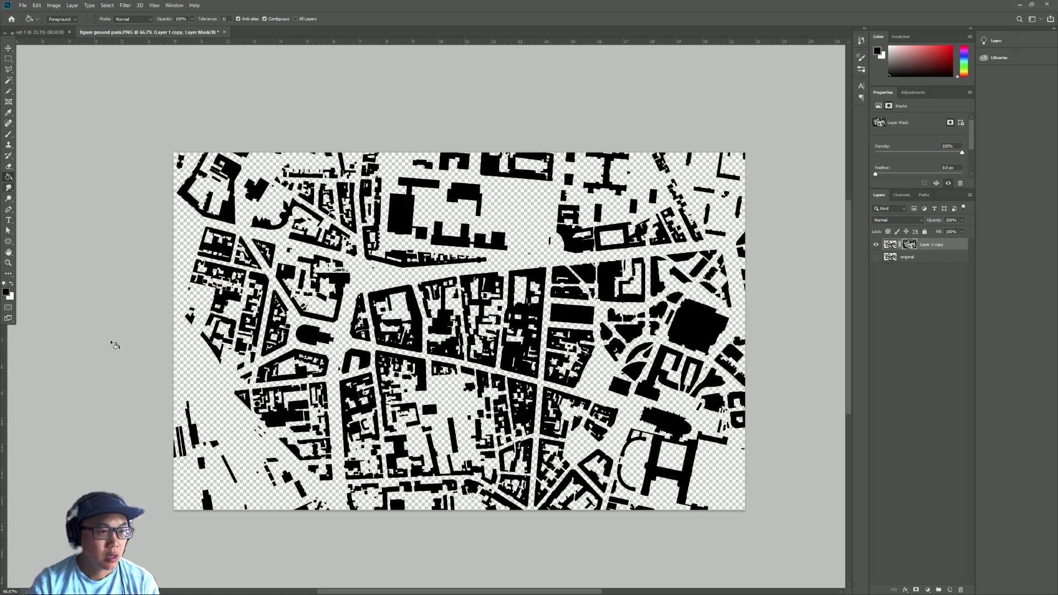
pyautogui.click(951, 590)
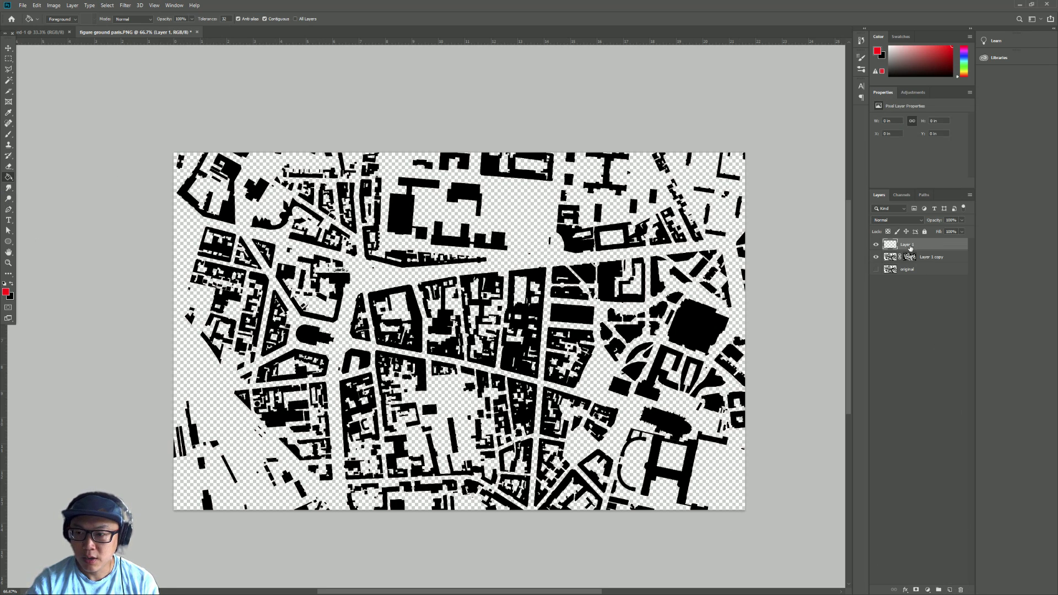
pyautogui.click(184, 237)
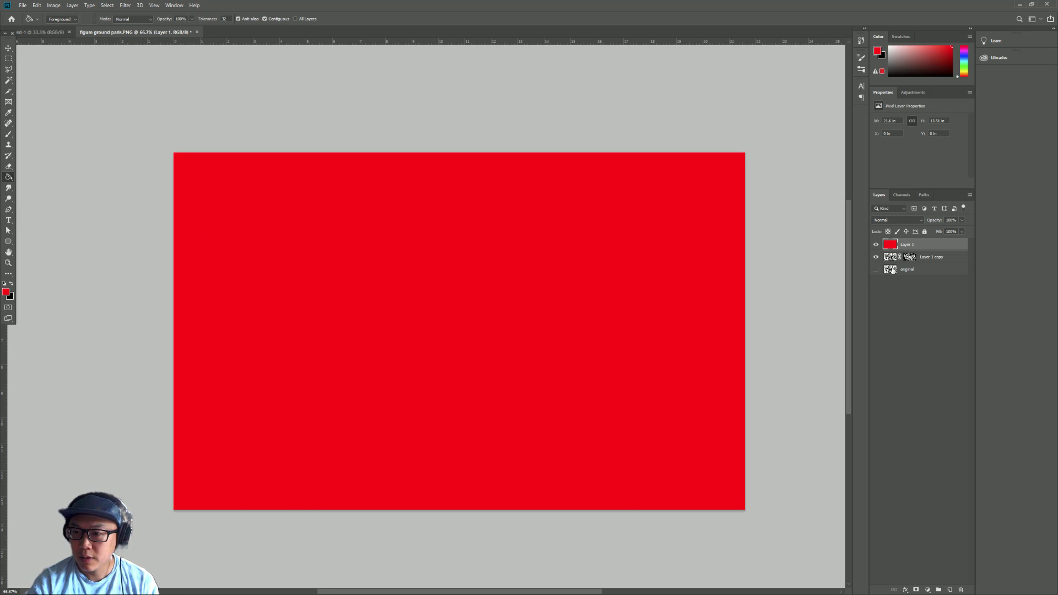
pyautogui.click(910, 258)
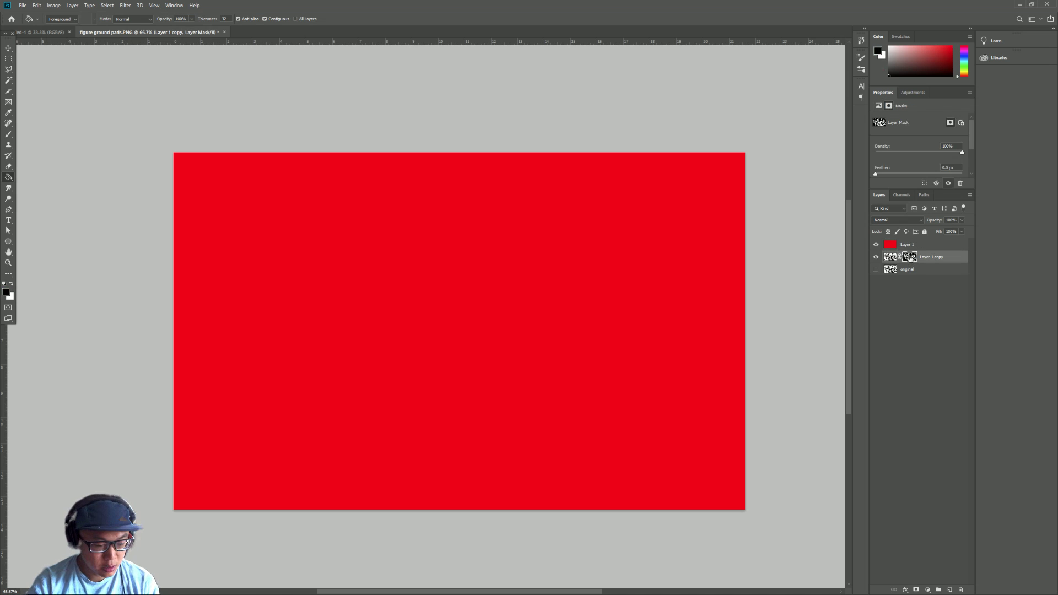
pyautogui.moveTo(913, 257); pyautogui.dragTo(910, 248)
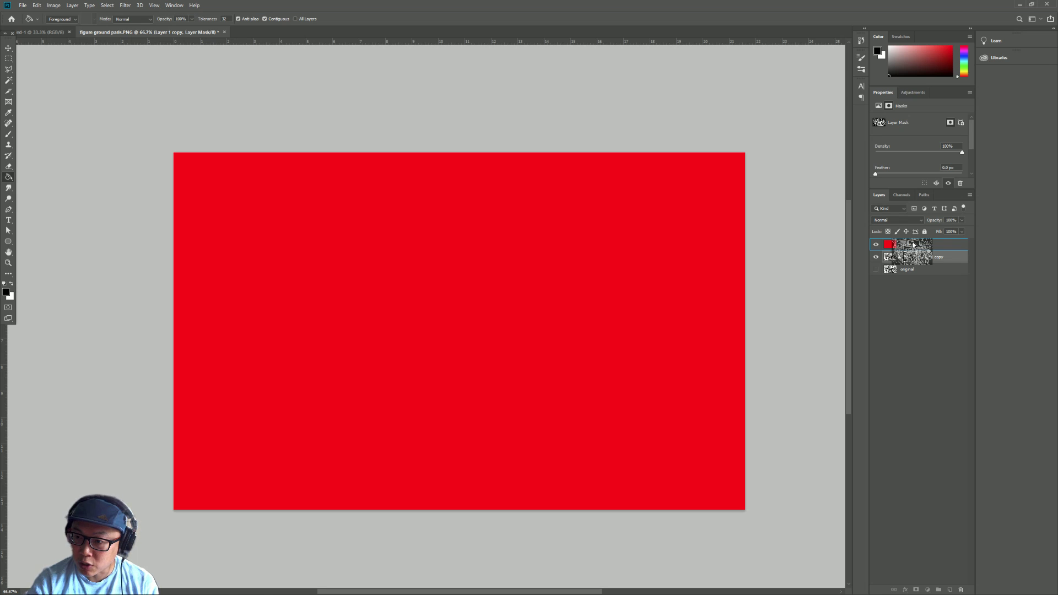
pyautogui.moveTo(913, 246); pyautogui.dragTo(916, 246)
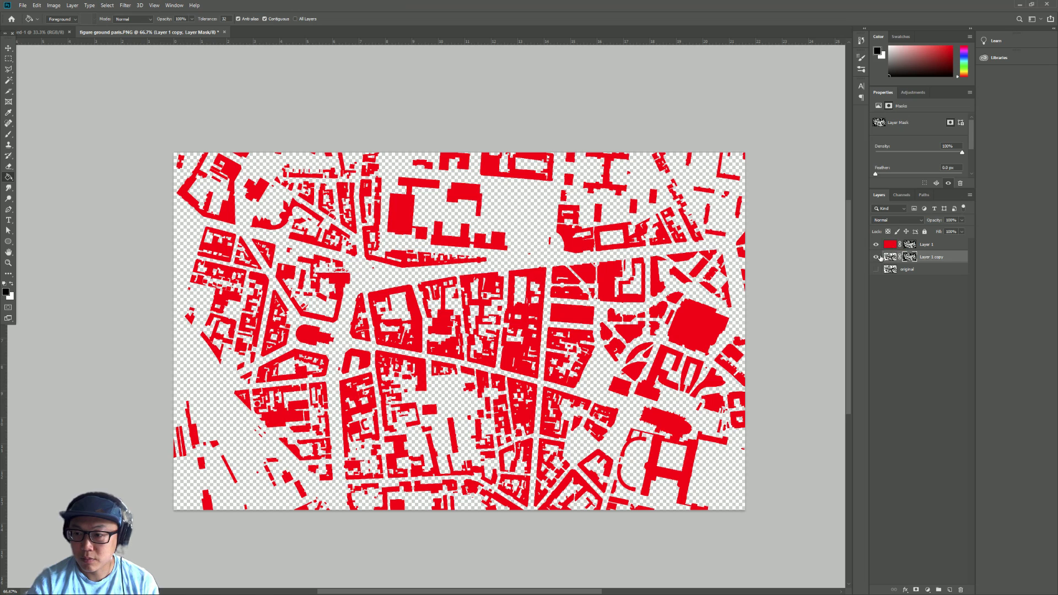
pyautogui.click(876, 257)
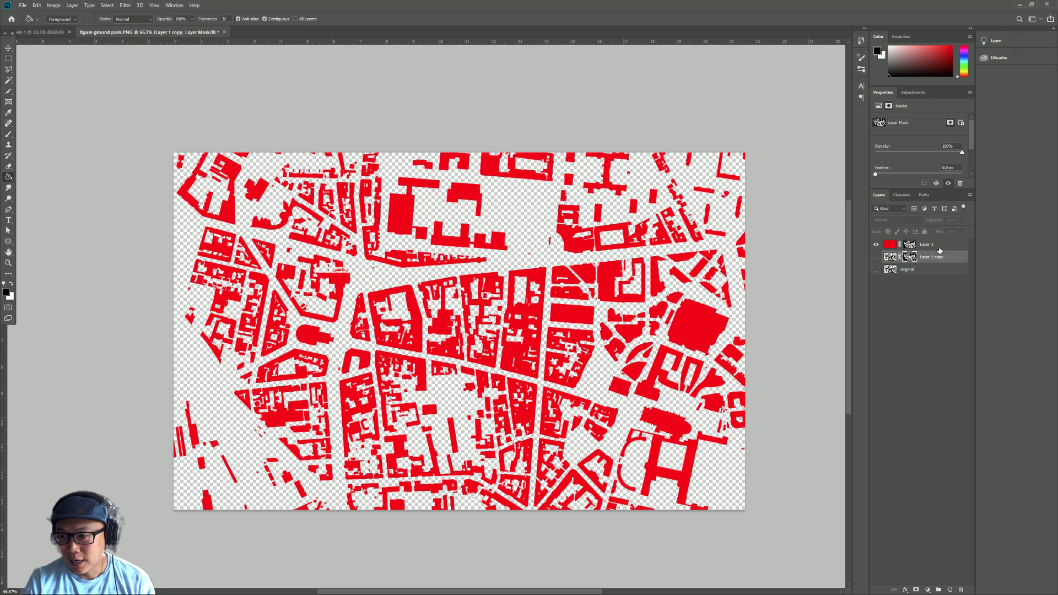
# Add a new layer beneath the map layers and fill it white.
pyautogui.click(949, 589)
pyautogui.moveTo(938, 268); pyautogui.dragTo(940, 271)
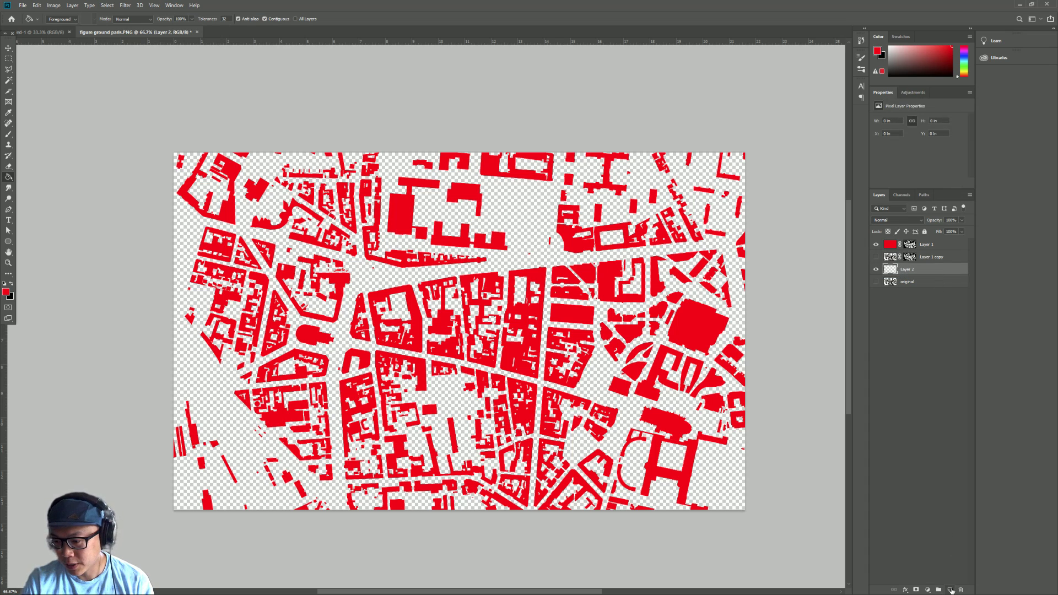
pyautogui.click(4, 285)
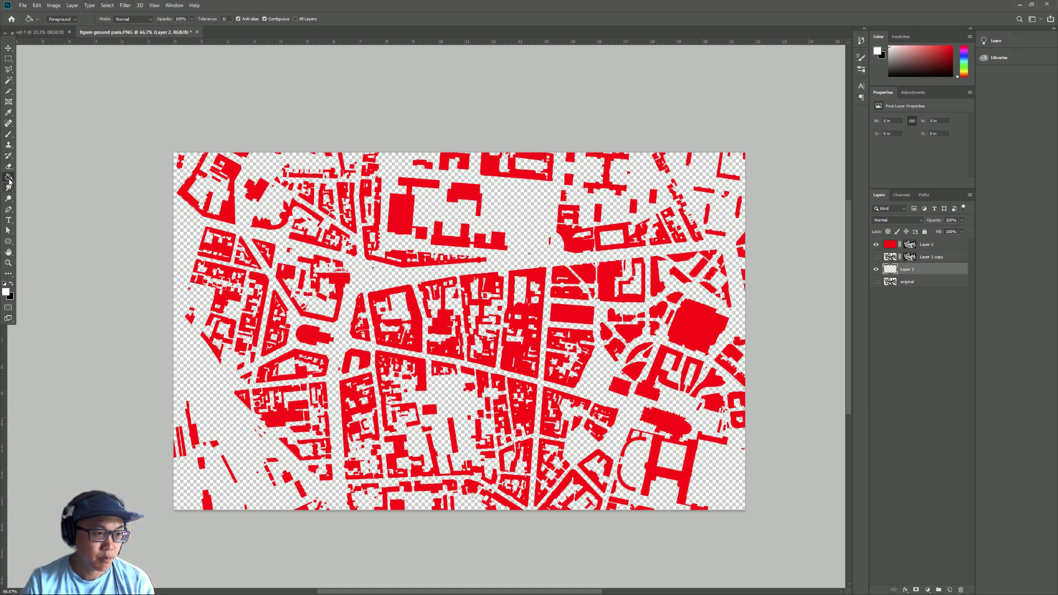
pyautogui.click(510, 249)
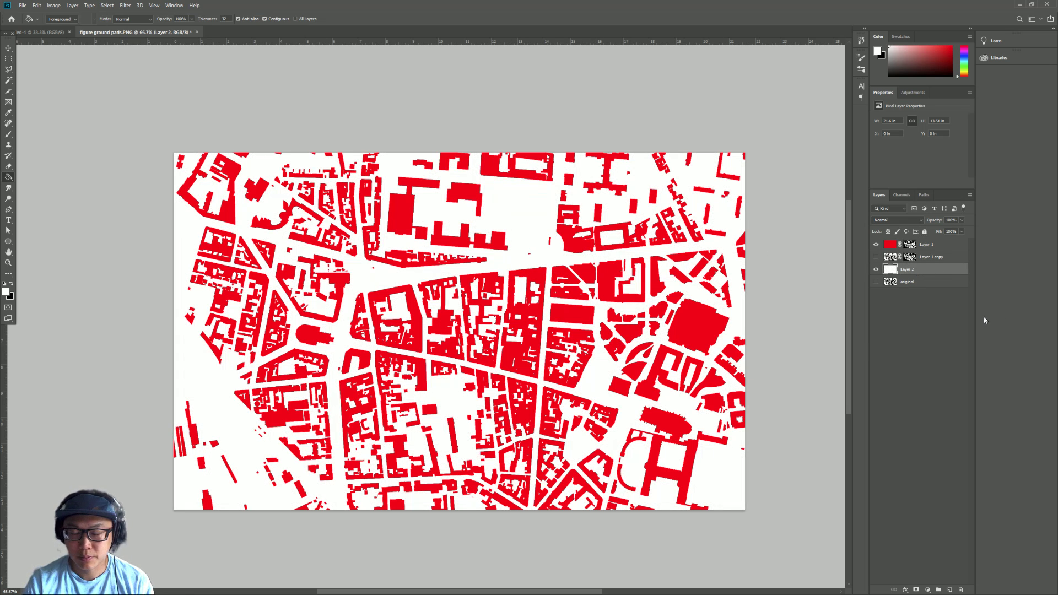
# Recolour the buildings layer bright green.
pyautogui.click(889, 246)
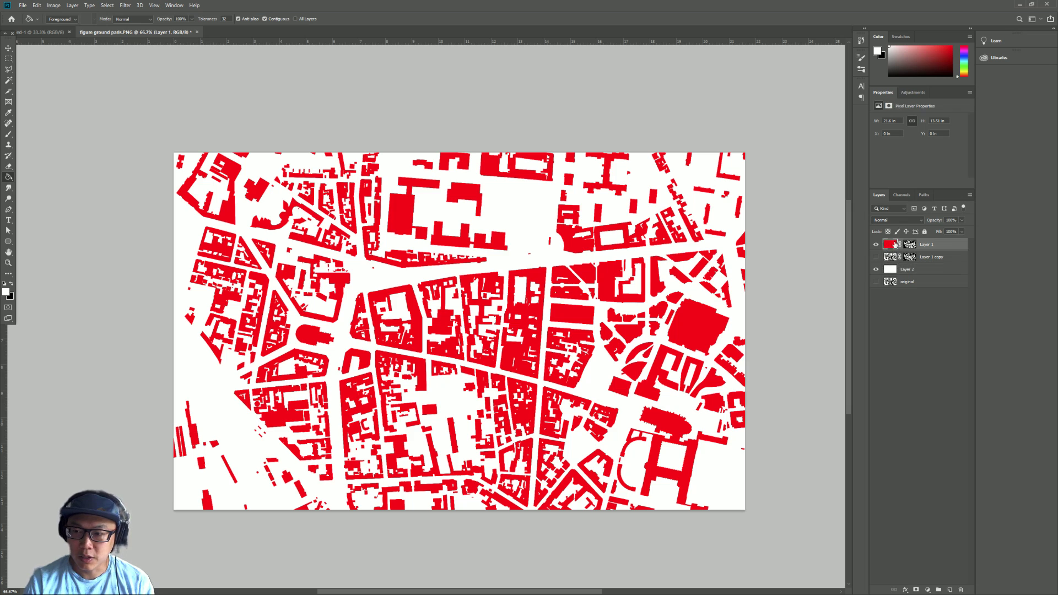
pyautogui.click(7, 291)
pyautogui.click(430, 282)
pyautogui.click(412, 221)
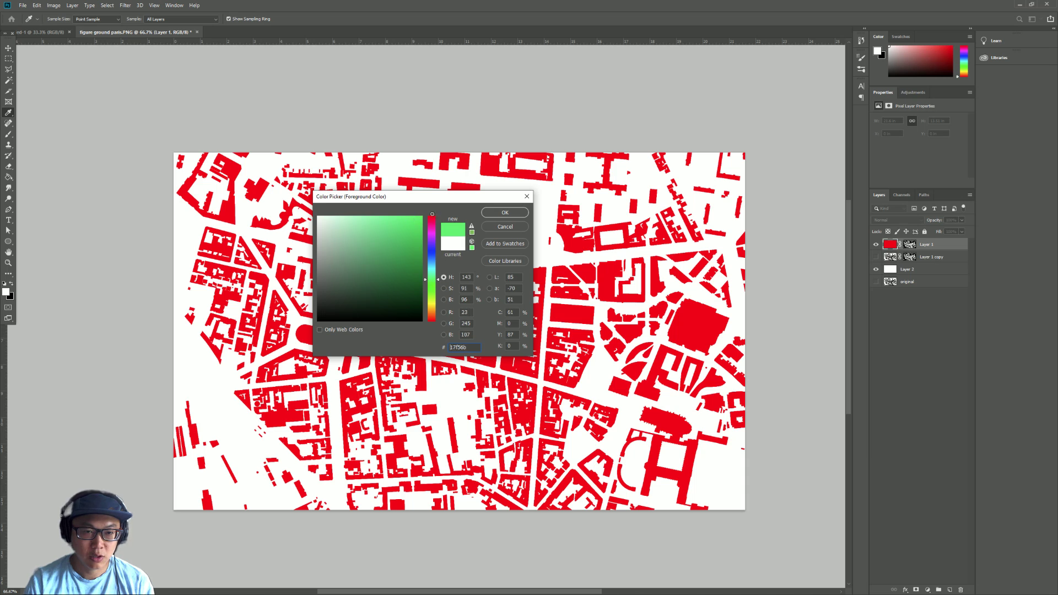
pyautogui.click(512, 215)
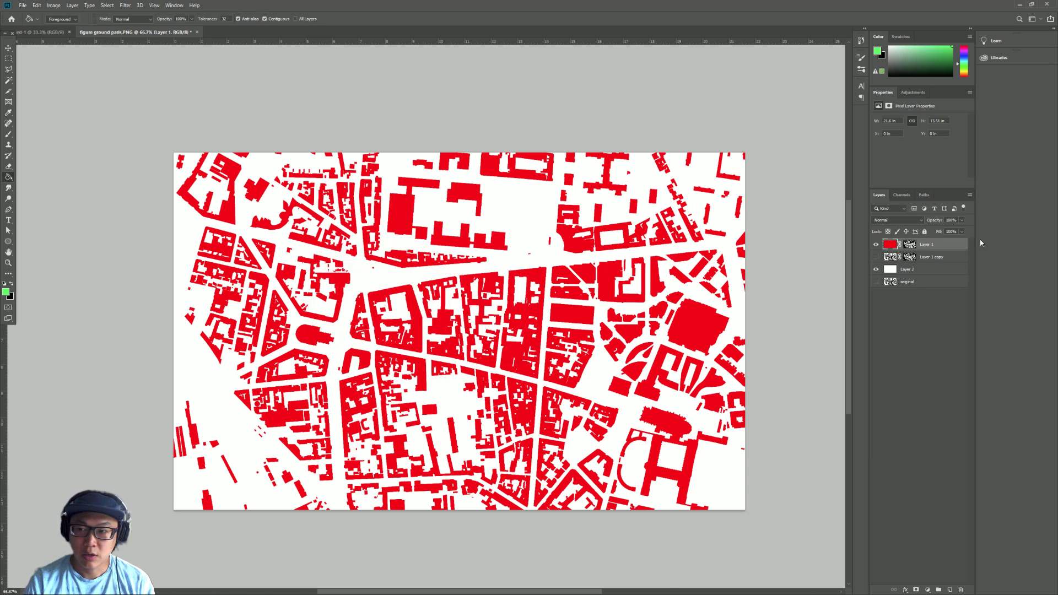
pyautogui.click(573, 238)
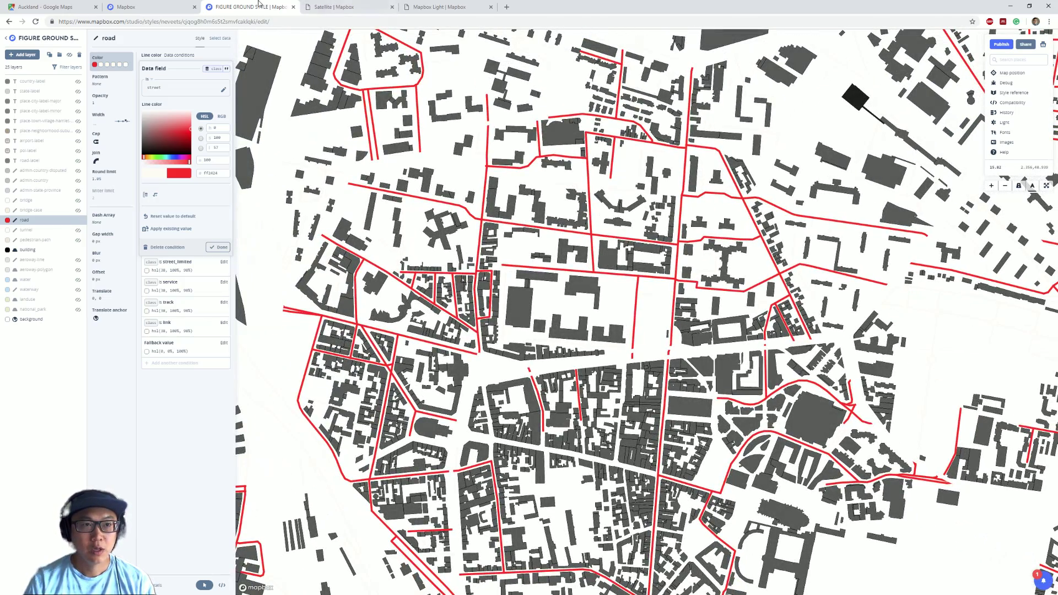
# Return to the Mapbox Studio Styles list and create a new Basic Template style.
pyautogui.click(149, 7)
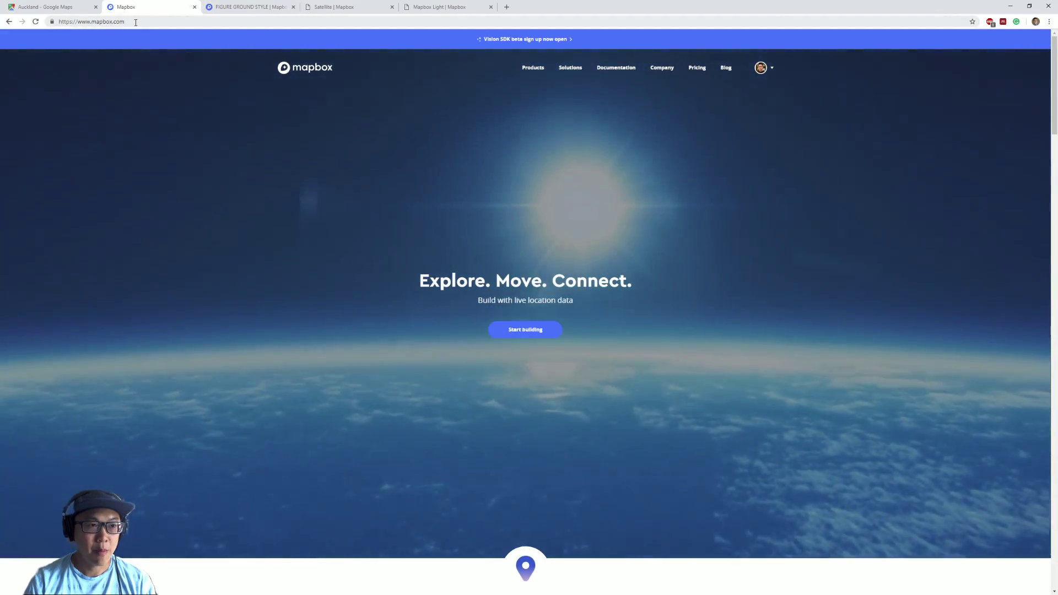
pyautogui.click(239, 7)
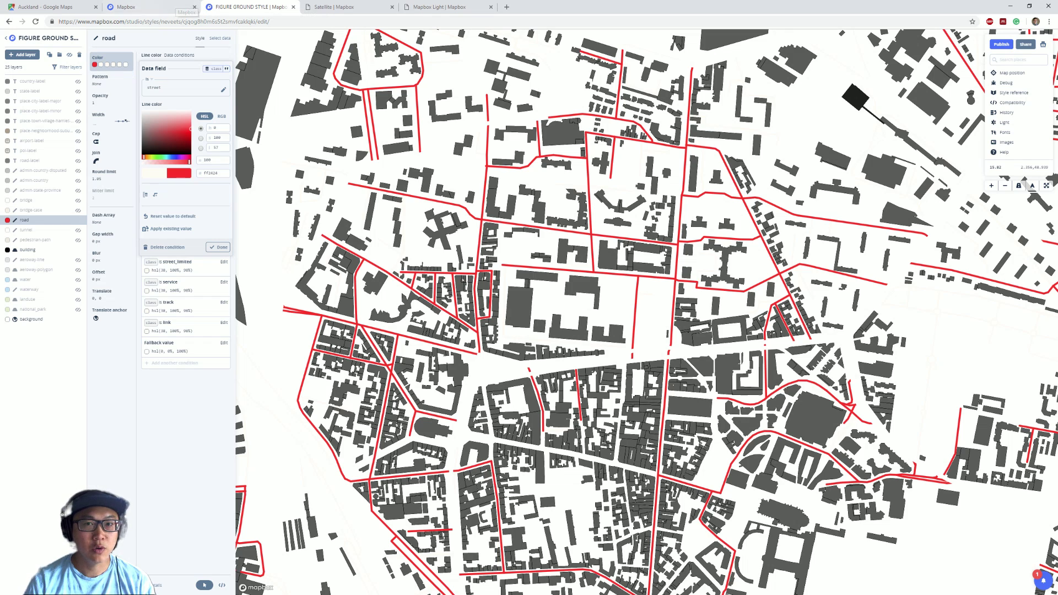
pyautogui.click(10, 40)
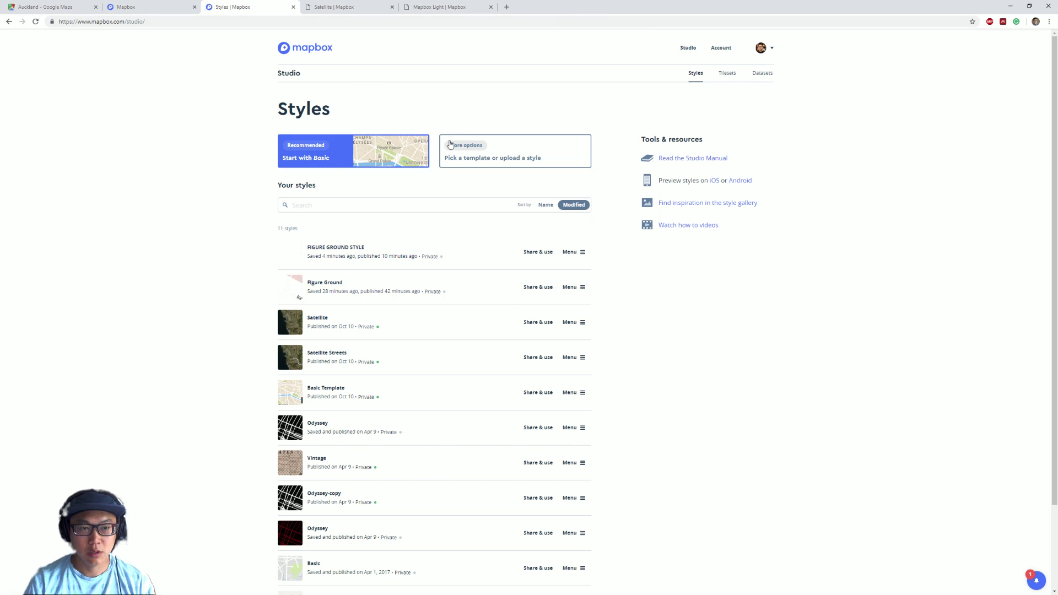
pyautogui.click(367, 161)
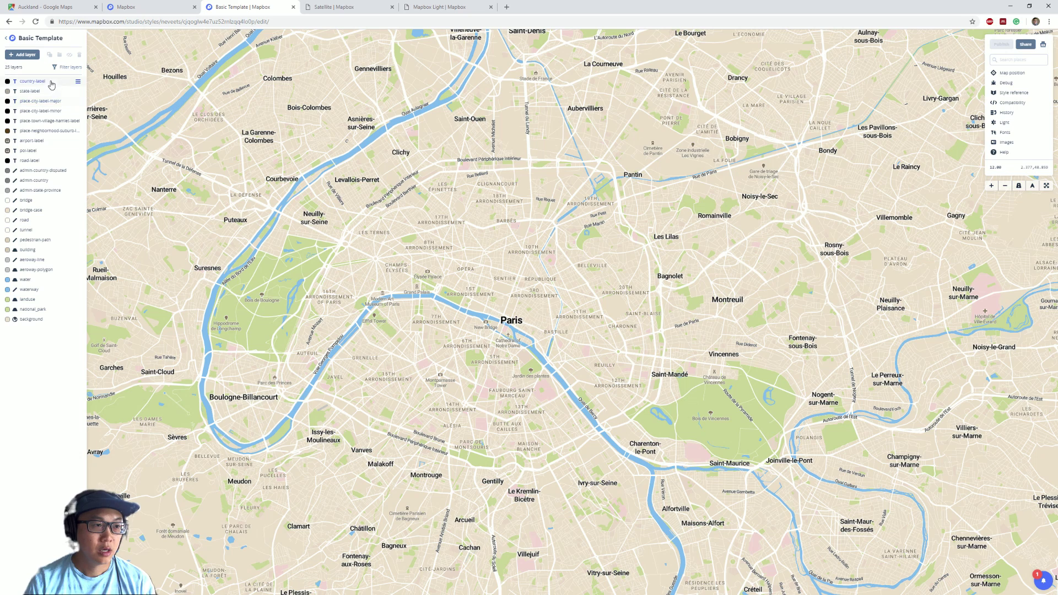
# Hide all 23 layers except building and background.
pyautogui.click(54, 81)
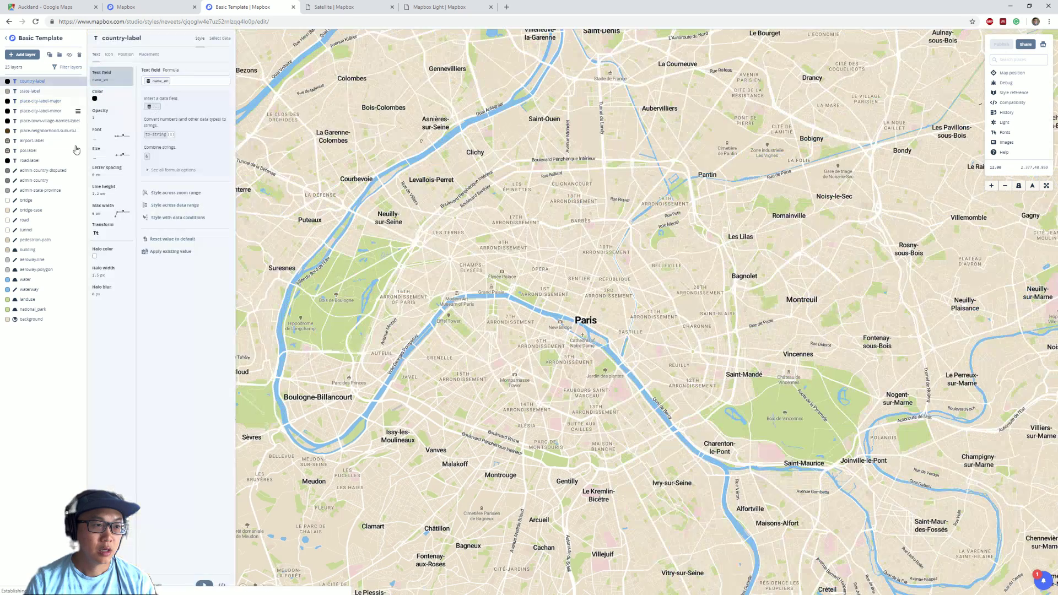
pyautogui.keyDown('shift'); pyautogui.click(52, 312); pyautogui.keyUp('shift')
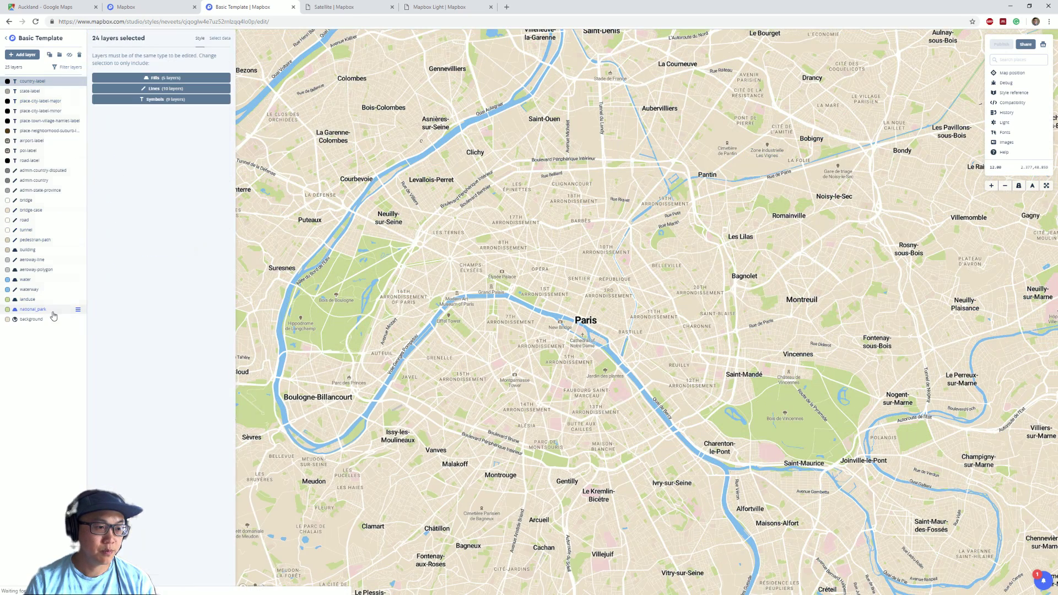
pyautogui.keyDown('ctrl'); pyautogui.click(45, 250); pyautogui.keyUp('ctrl')
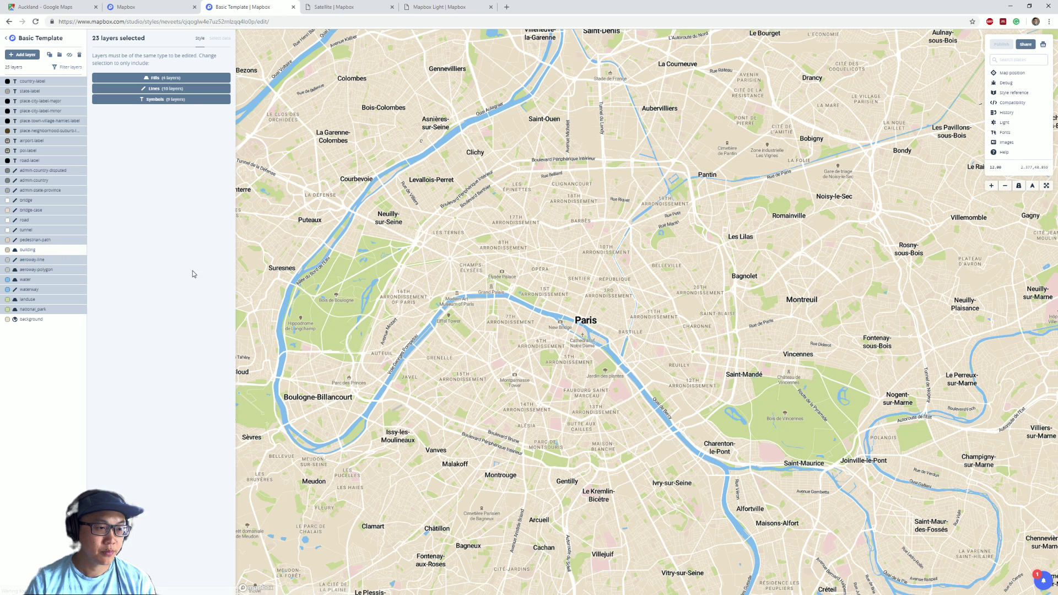
pyautogui.click(70, 54)
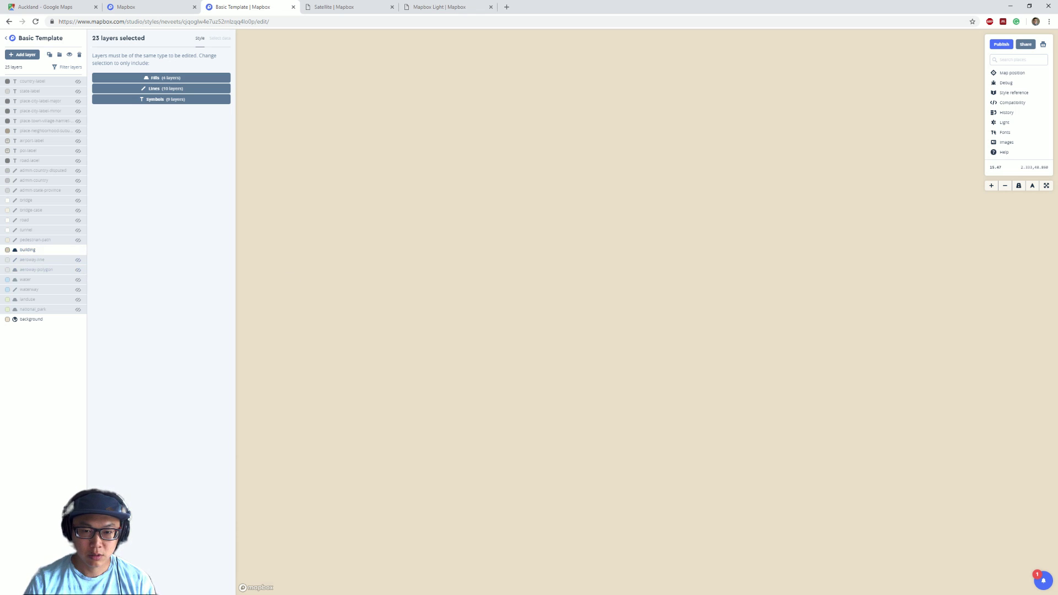
pyautogui.scroll(5, 646, 313)
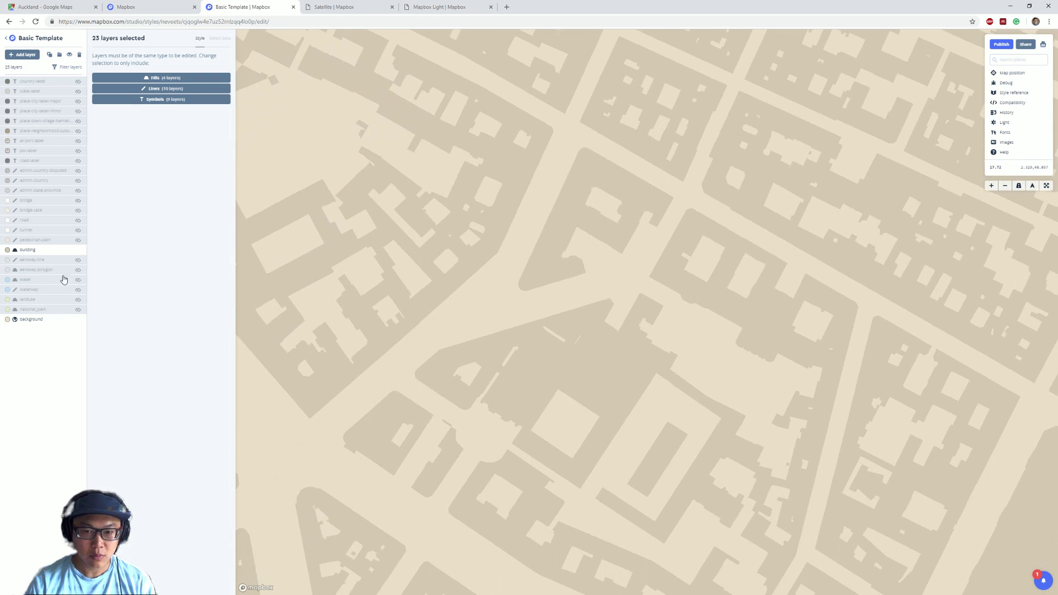
# Set the building fill to black and the background's Zoom 5 and 7 stops to white.
pyautogui.click(50, 250)
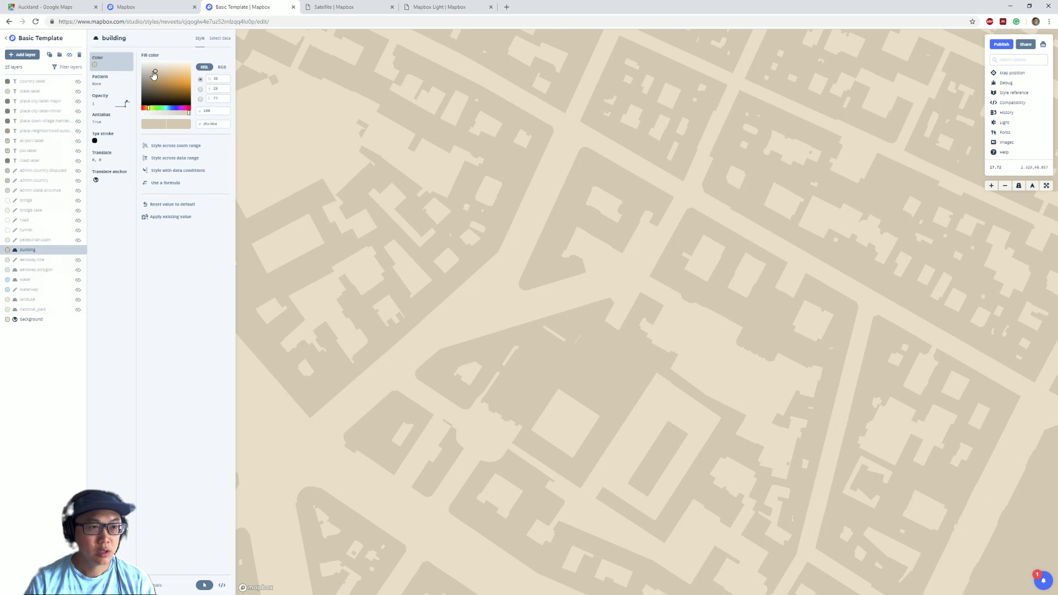
pyautogui.moveTo(154, 74); pyautogui.dragTo(158, 110)
pyautogui.click(29, 320)
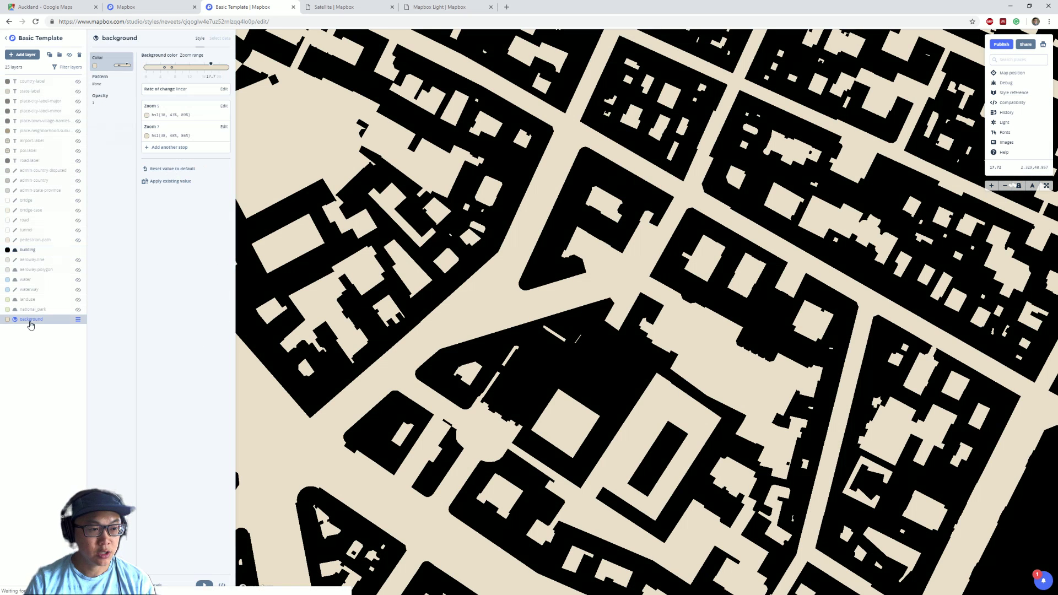
pyautogui.click(191, 113)
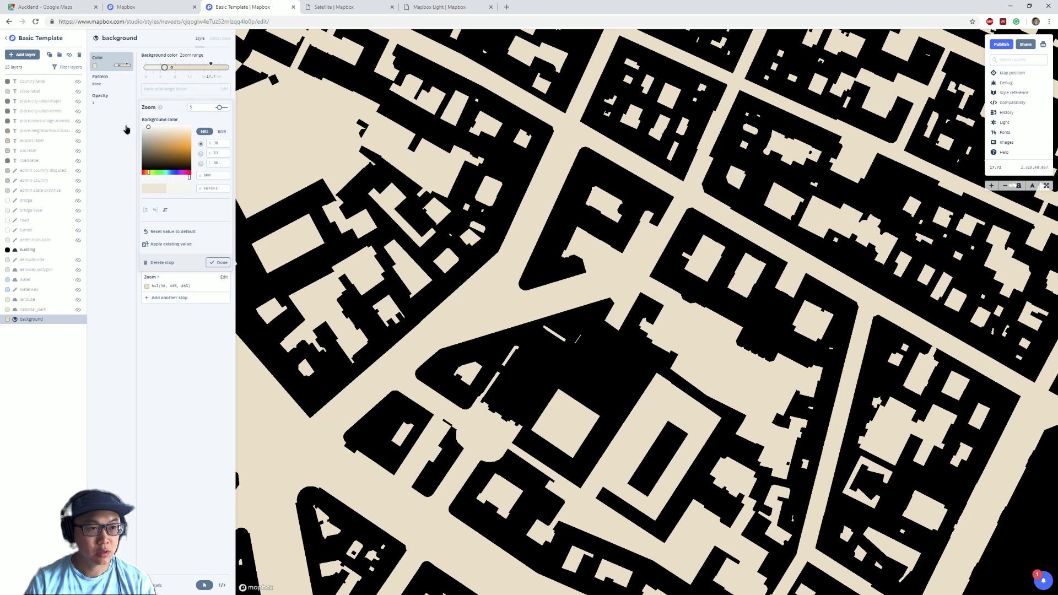
pyautogui.click(186, 286)
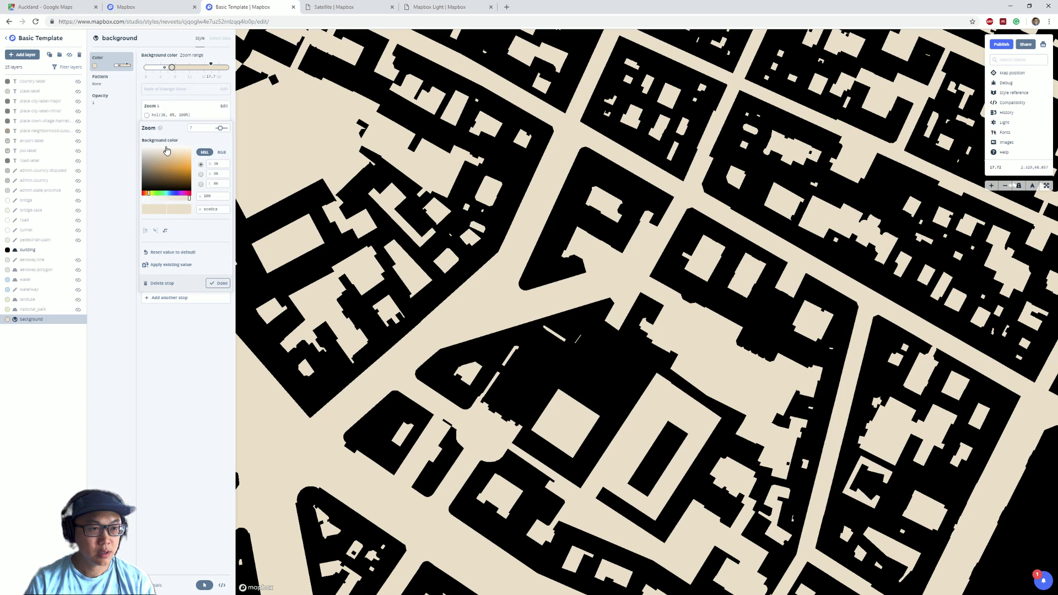
pyautogui.moveTo(166, 151); pyautogui.dragTo(142, 146)
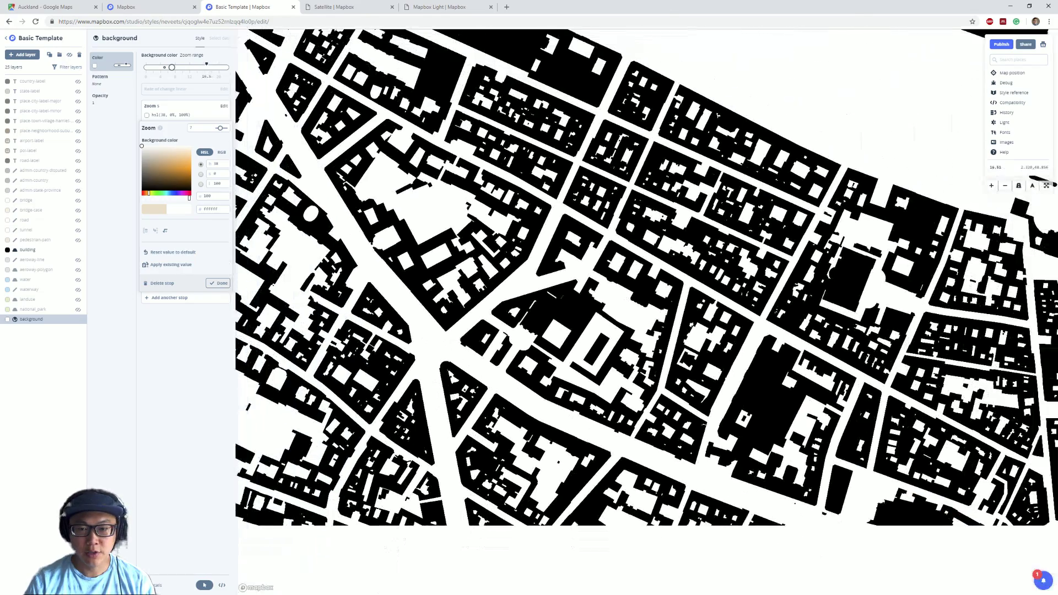